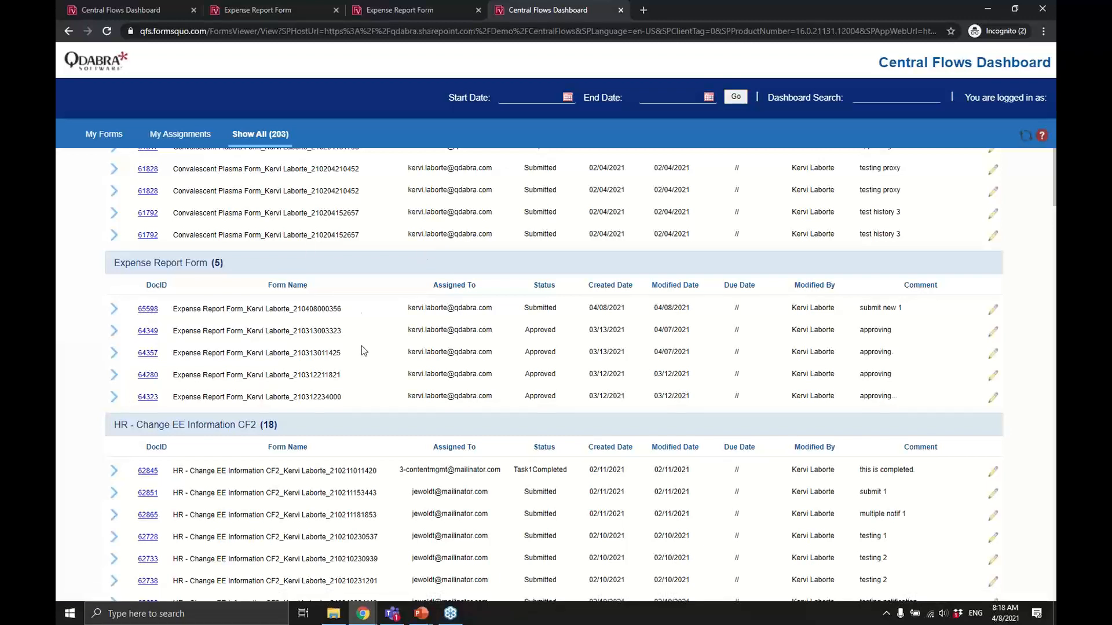
# Switch to the other dashboard copy listing all 203 forms, including five Expense Report Forms.
pyautogui.click(174, 11)
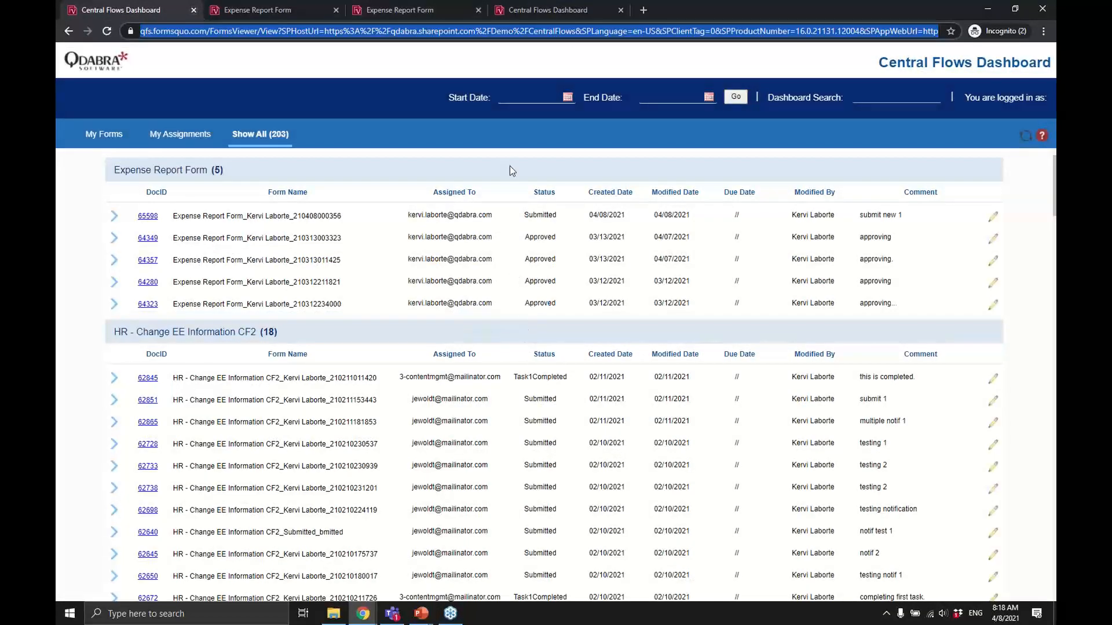
# Copy the link to expense report 65598 and load it in a new browser tab.
pyautogui.click(598, 9)
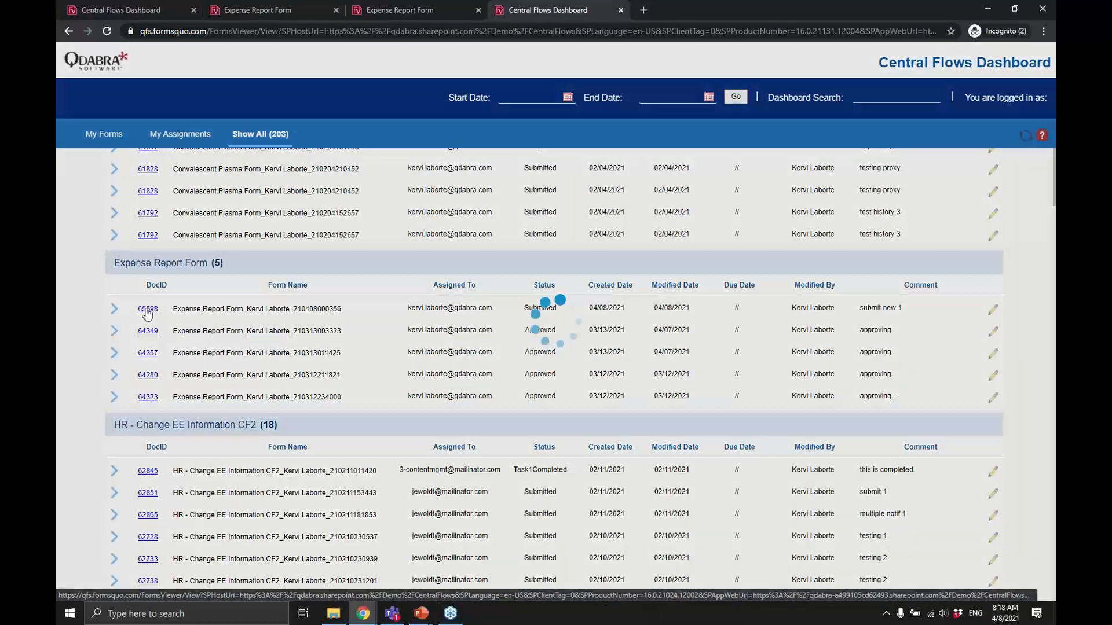
pyautogui.rightClick(147, 314)
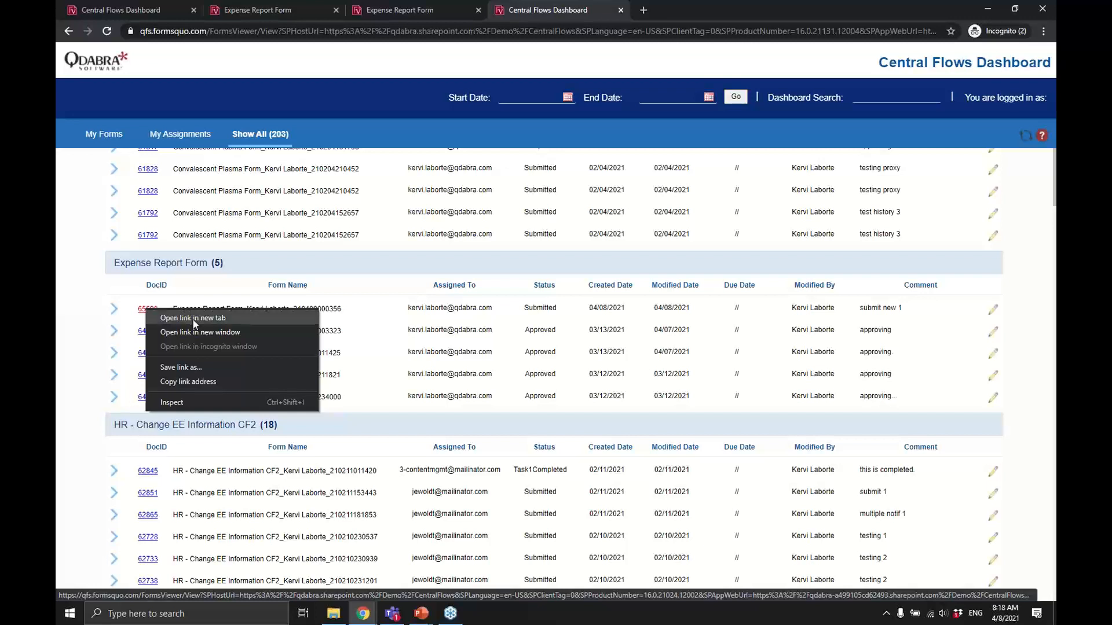
pyautogui.click(205, 383)
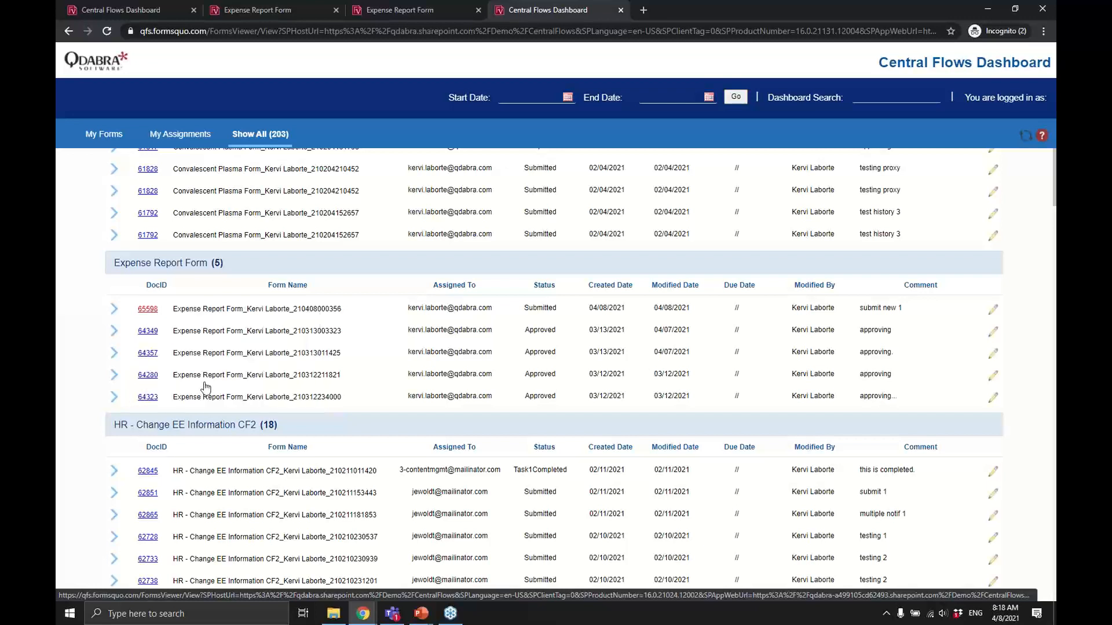
pyautogui.click(644, 11)
pyautogui.hotkey('ctrl', 'v')
pyautogui.press('Return')
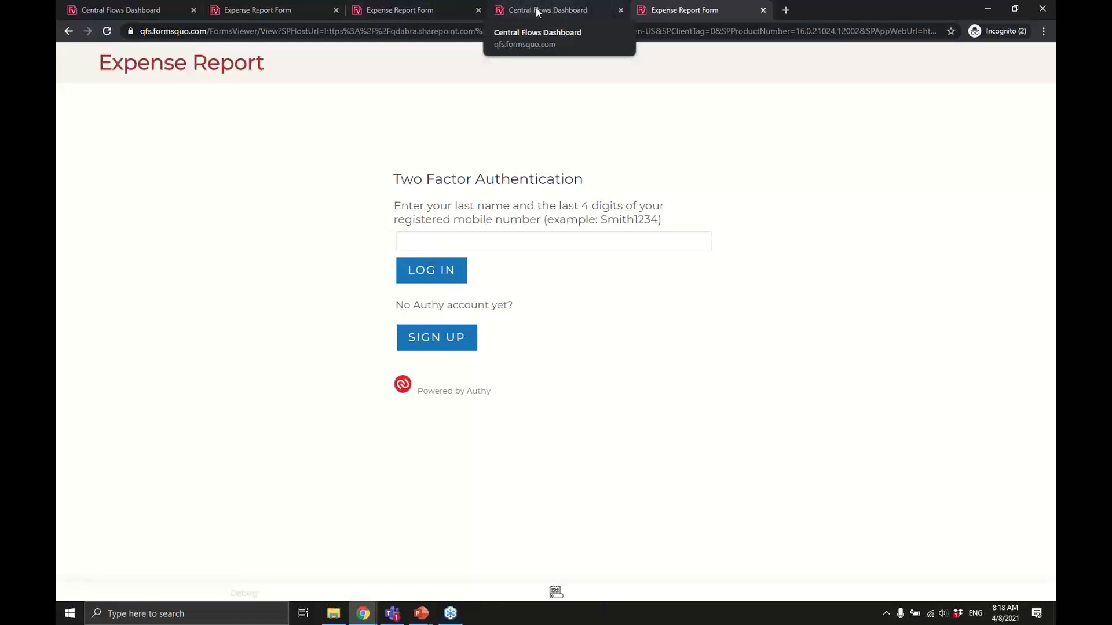
# Open report 65598 from the dashboard, then view the link-opened tab's two-factor login prompt.
pyautogui.click(536, 8)
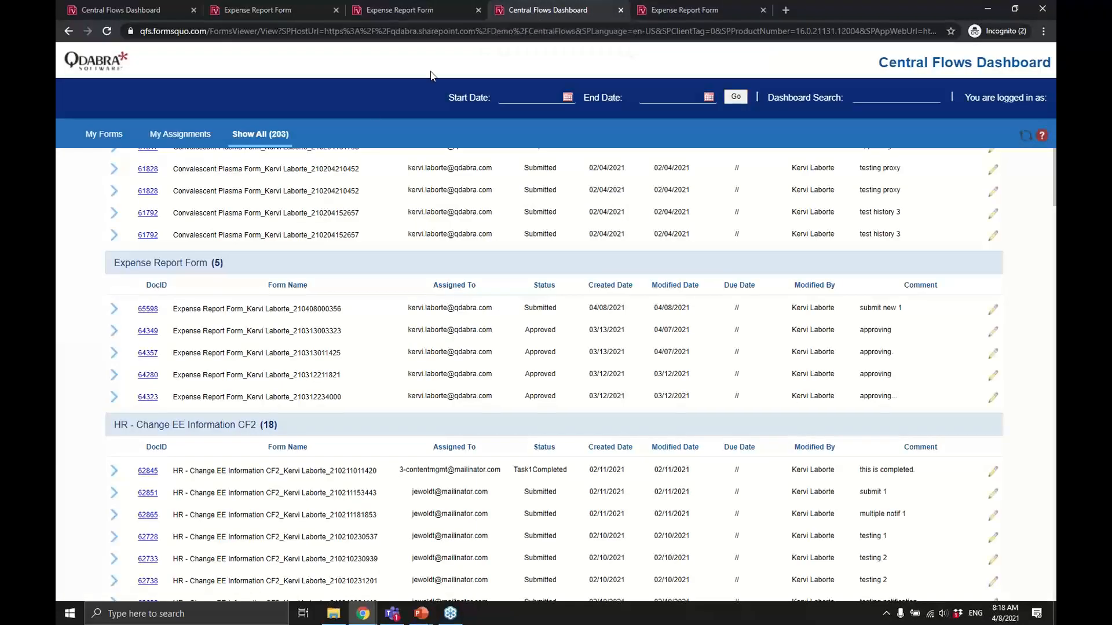
pyautogui.click(149, 309)
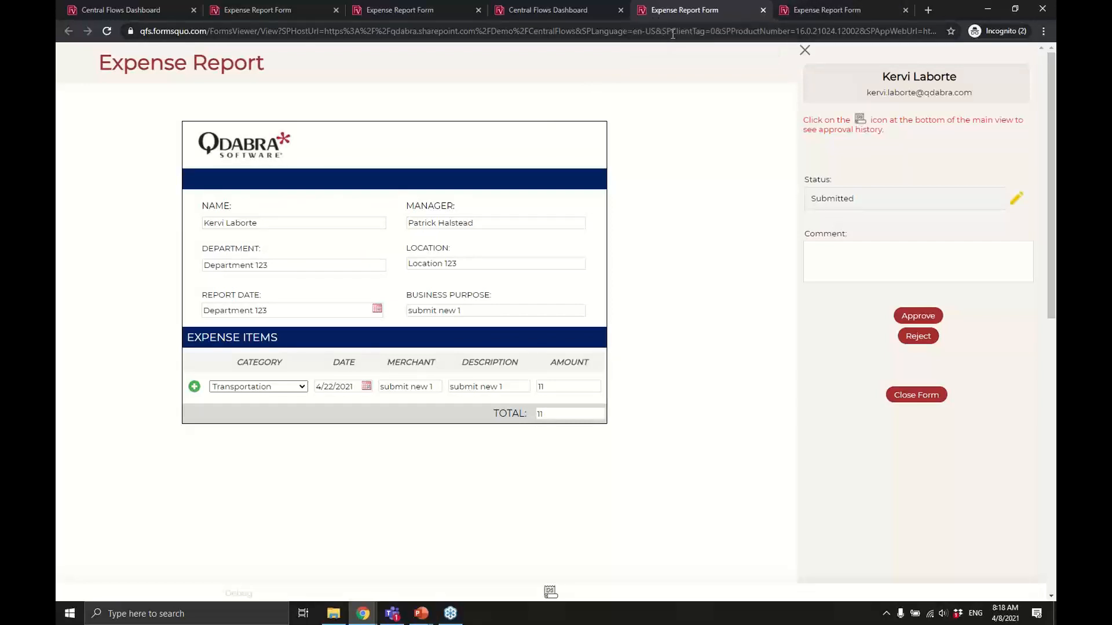
pyautogui.click(554, 32)
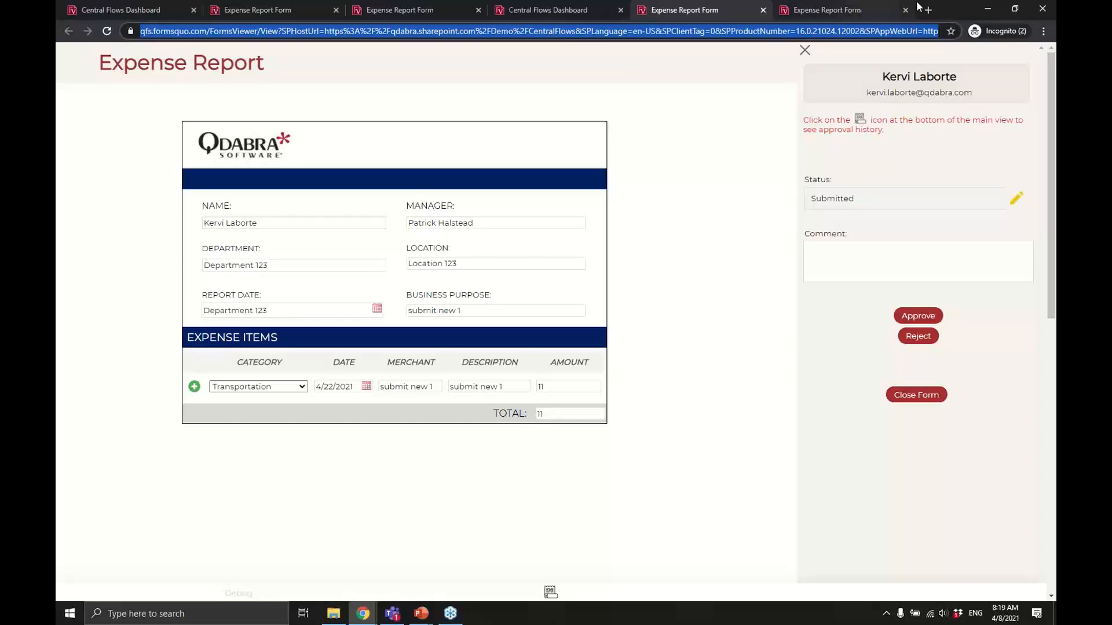
pyautogui.click(851, 9)
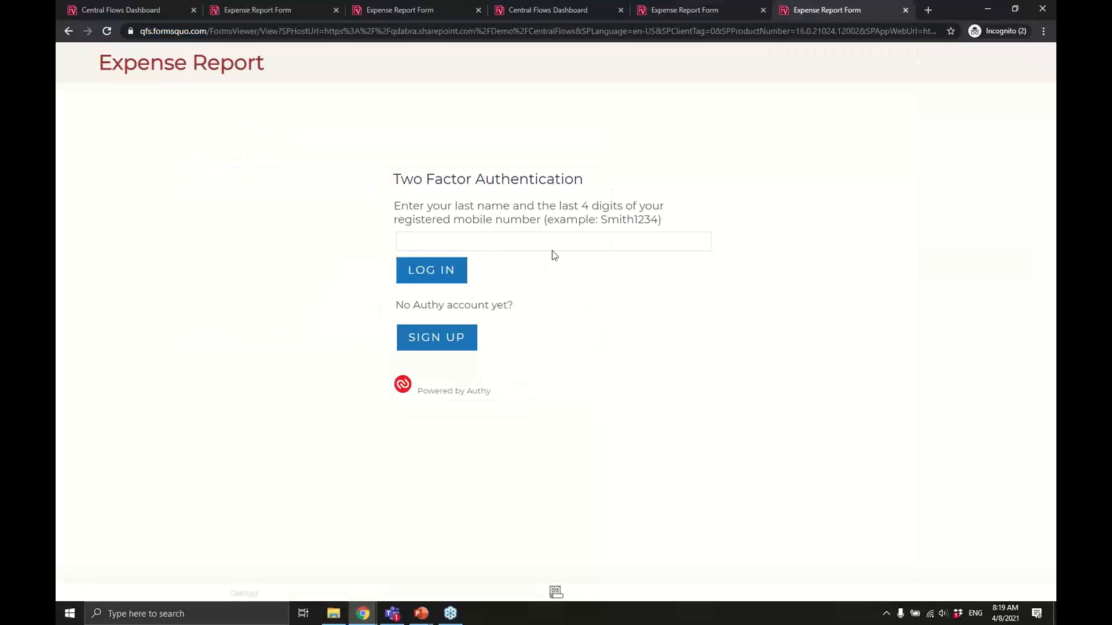
# Log in with the account holder's last name plus phone digits.
pyautogui.click(513, 243)
pyautogui.click(436, 276)
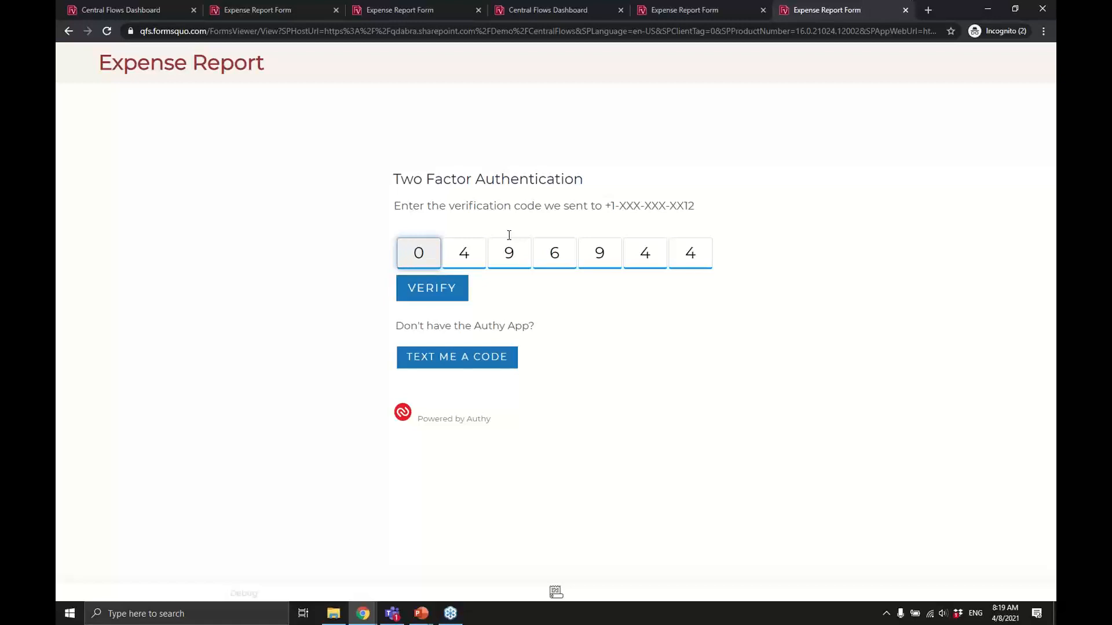
# Clear the wrong digits, enter the texted verification code, verify it and dismiss the success message.
pyautogui.press('Right')
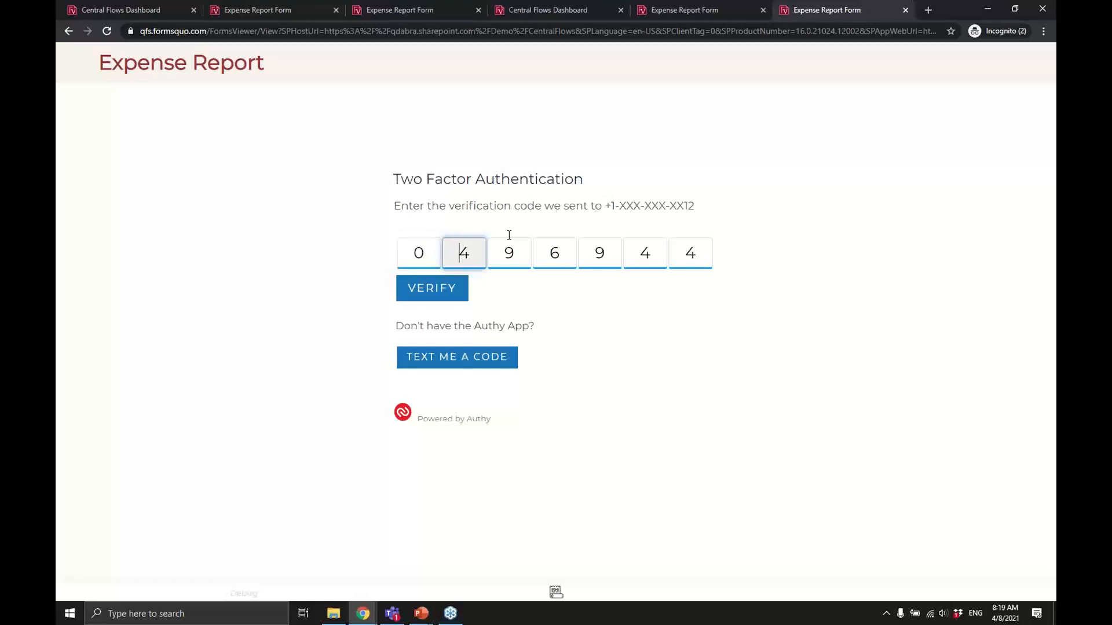
pyautogui.press('Right')
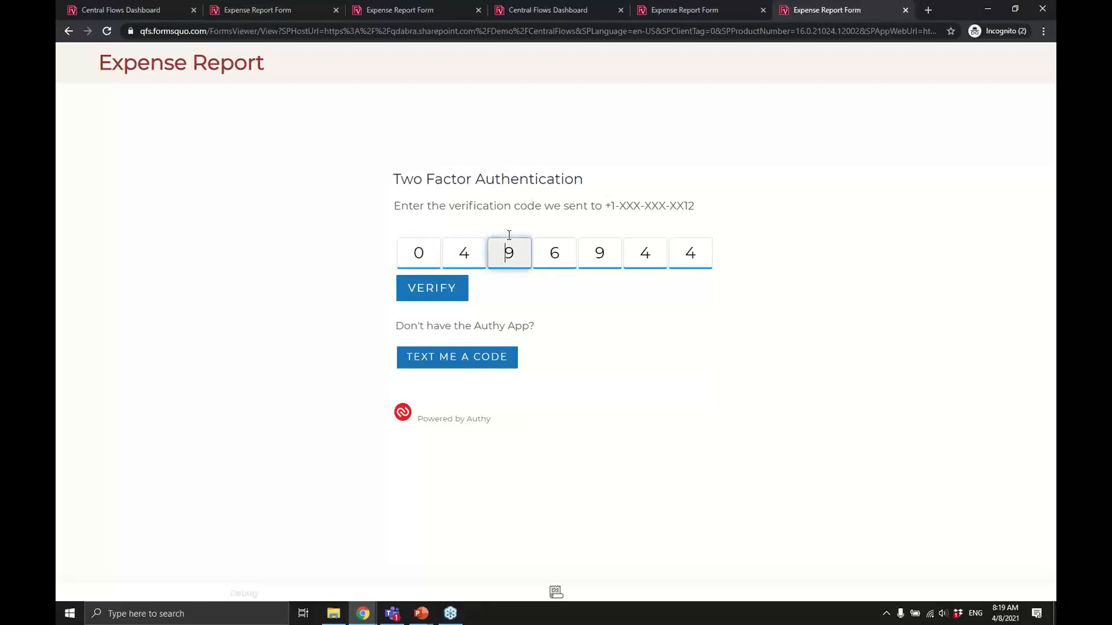
pyautogui.press('Left')
pyautogui.press('BackSpace')
pyautogui.press('Right')
pyautogui.press('BackSpace')
pyautogui.press('Right')
pyautogui.press('BackSpace')
pyautogui.press('Right')
pyautogui.press('BackSpace')
pyautogui.press('Right')
pyautogui.press('BackSpace')
pyautogui.press('Right')
pyautogui.press('BackSpace')
pyautogui.press('Right')
pyautogui.press('BackSpace')
pyautogui.press('Left')
pyautogui.press('Left')
pyautogui.press('Left')
pyautogui.press('Left')
pyautogui.press('Left')
pyautogui.press('Left')
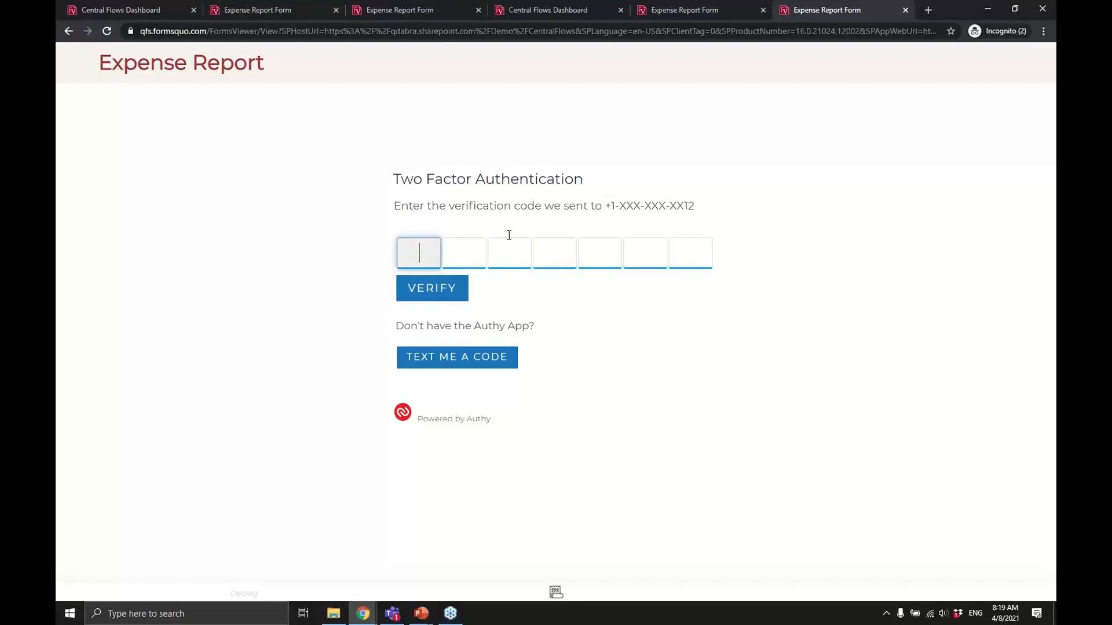
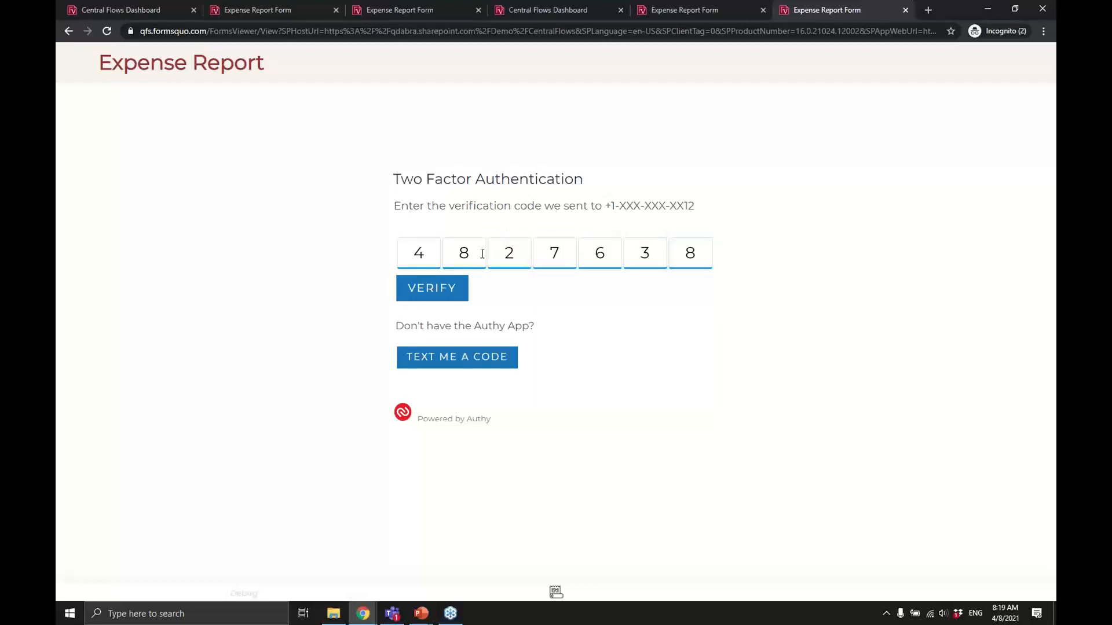
pyautogui.click(437, 295)
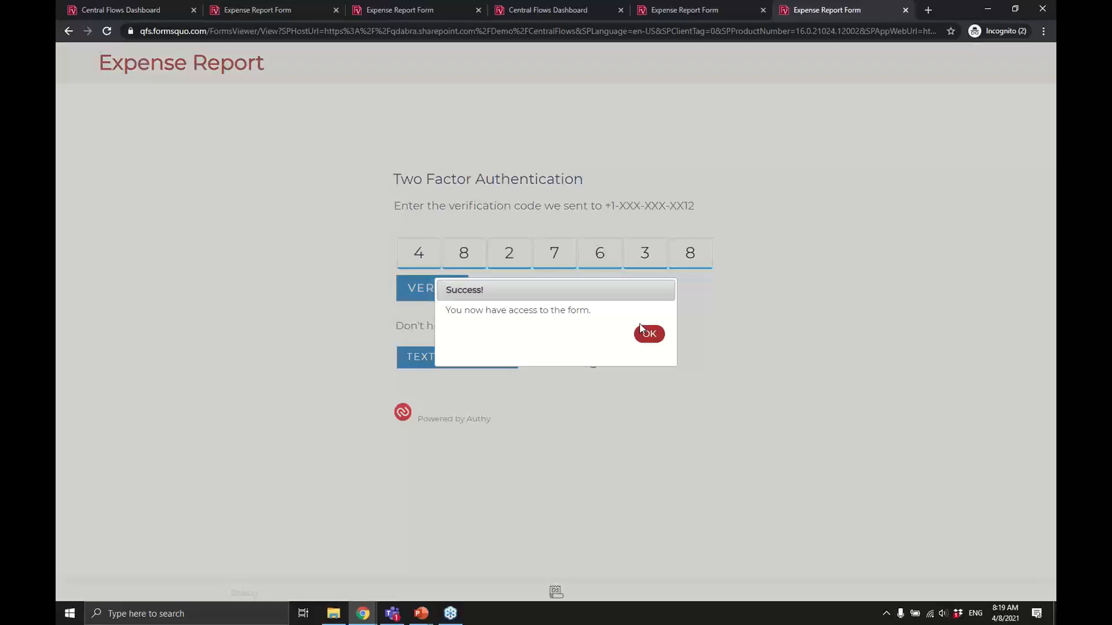
pyautogui.click(650, 333)
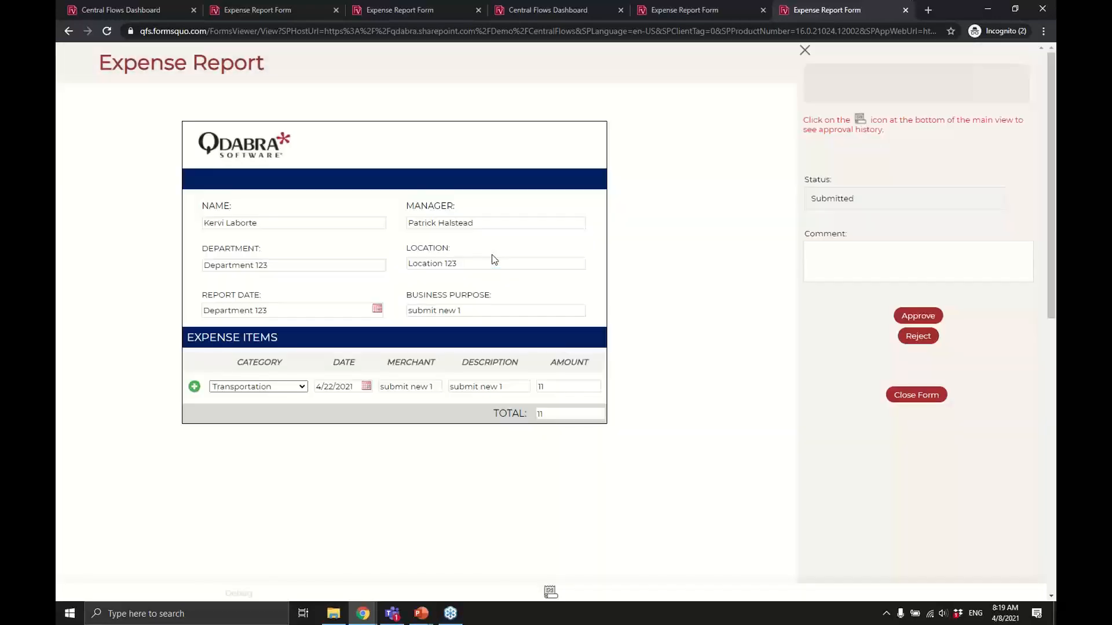
# Compare the report tabs, then copy the link-opened Expense Report's full web address.
pyautogui.click(695, 12)
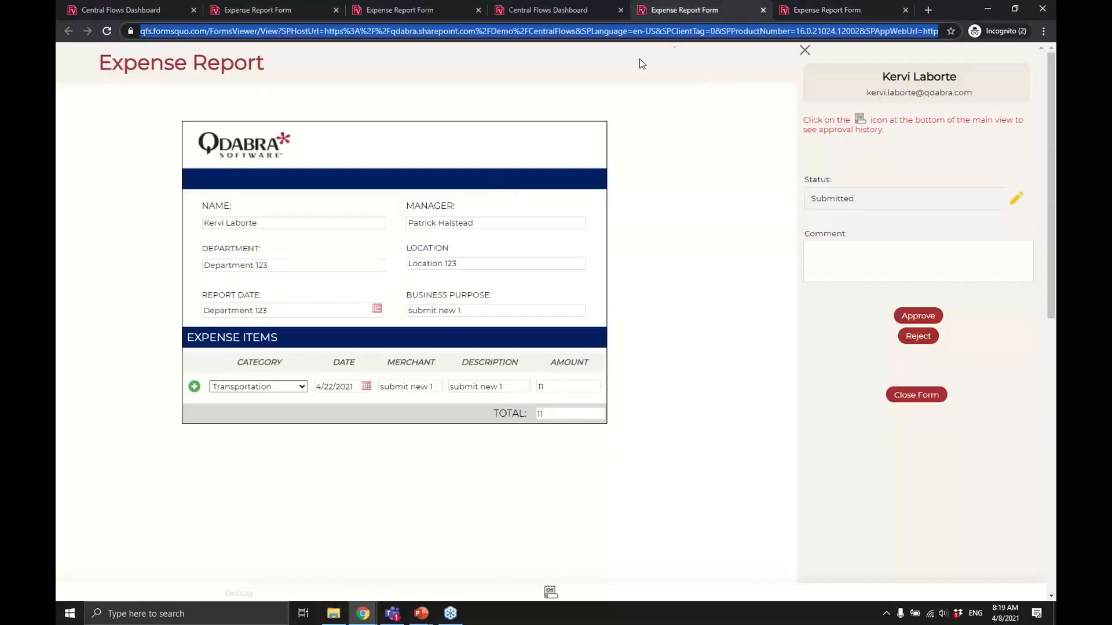
pyautogui.click(553, 12)
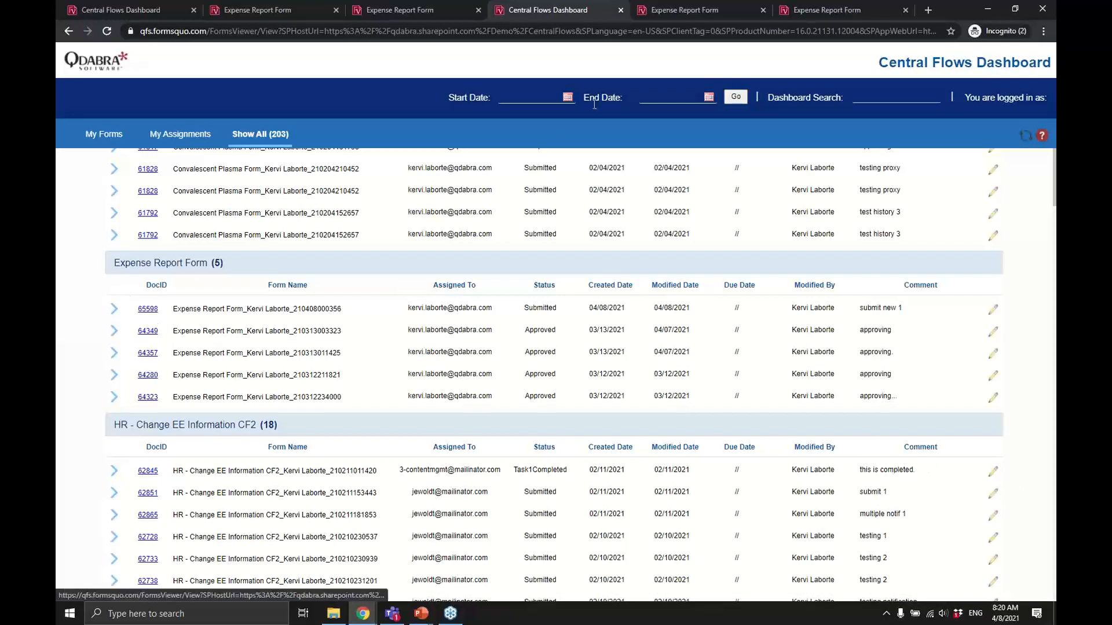
pyautogui.click(849, 7)
pyautogui.click(350, 31)
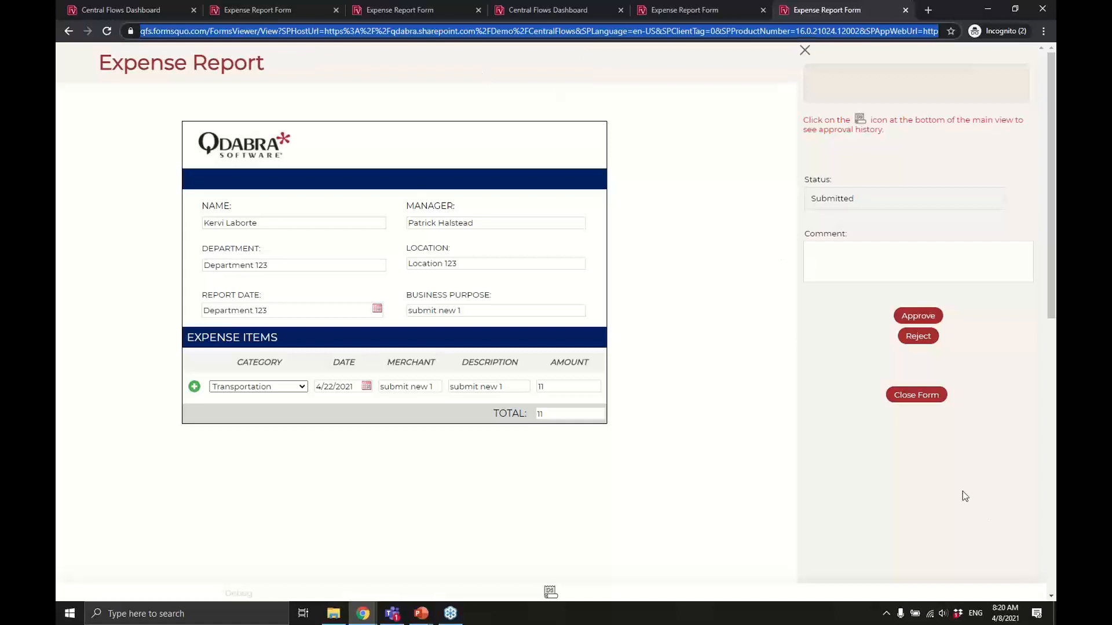
pyautogui.click(959, 466)
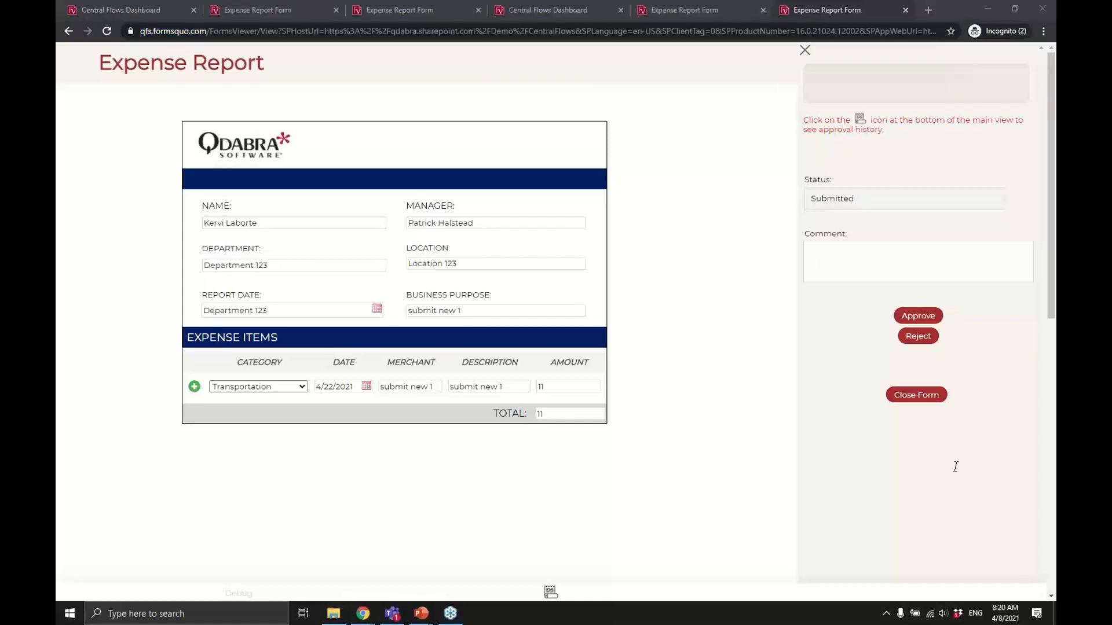
pyautogui.hotkey('alt', 'Tab')
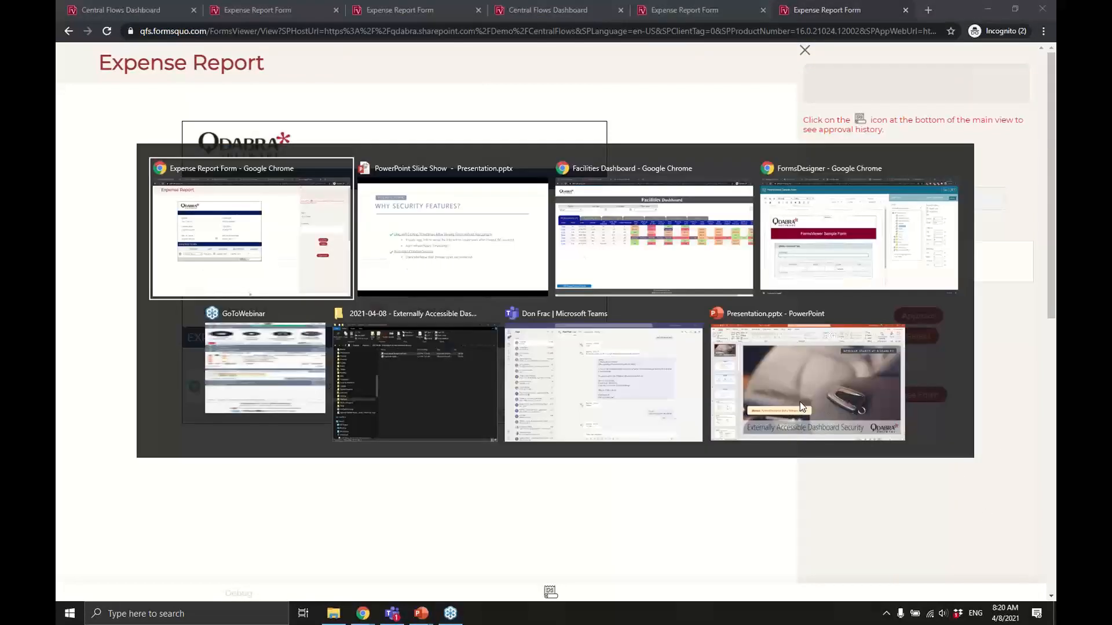
# Launch Notepad and paste the copied Expense Report form address.
pyautogui.press('super')
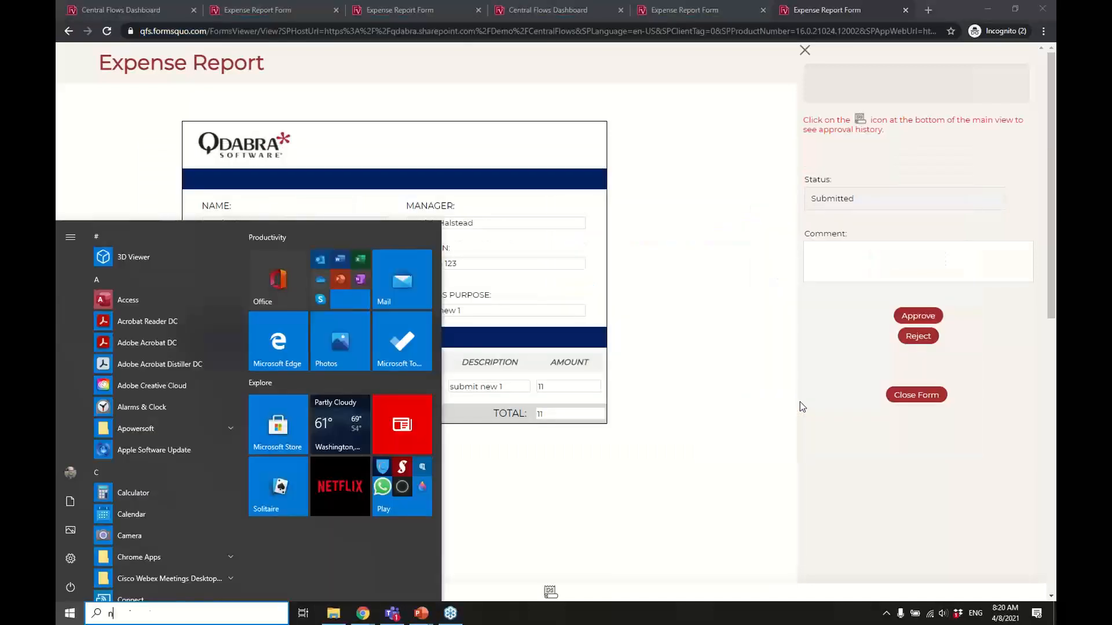
pyautogui.write('notepadf')
pyautogui.press('Return')
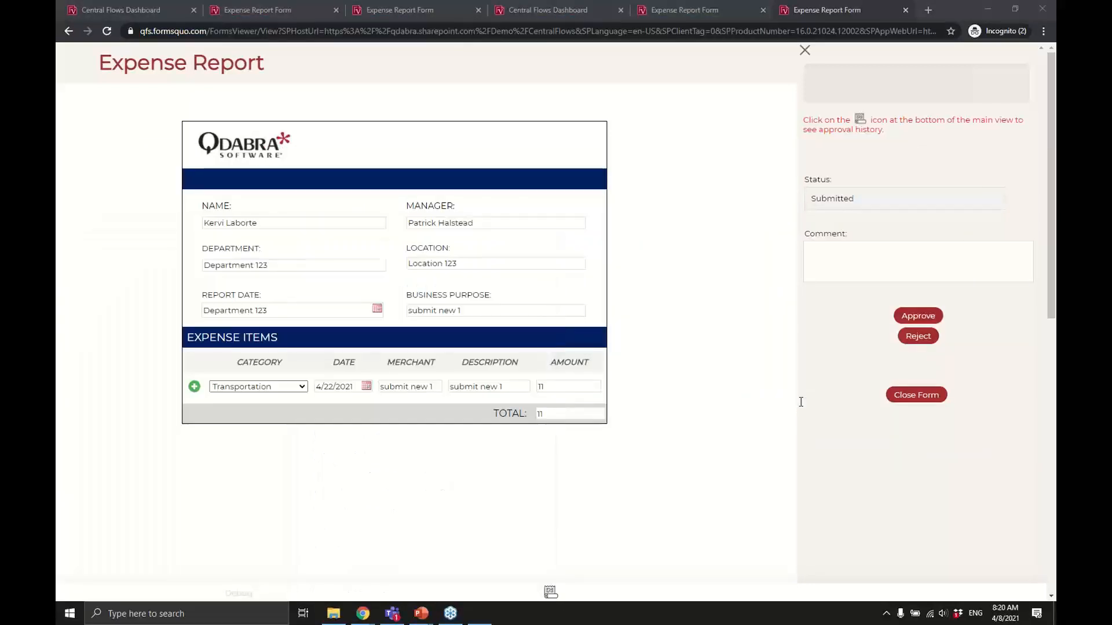
# Select the FVAnon=true part and the verif token at the end of the pasted link.
pyautogui.hotkey('shift', 'Up')
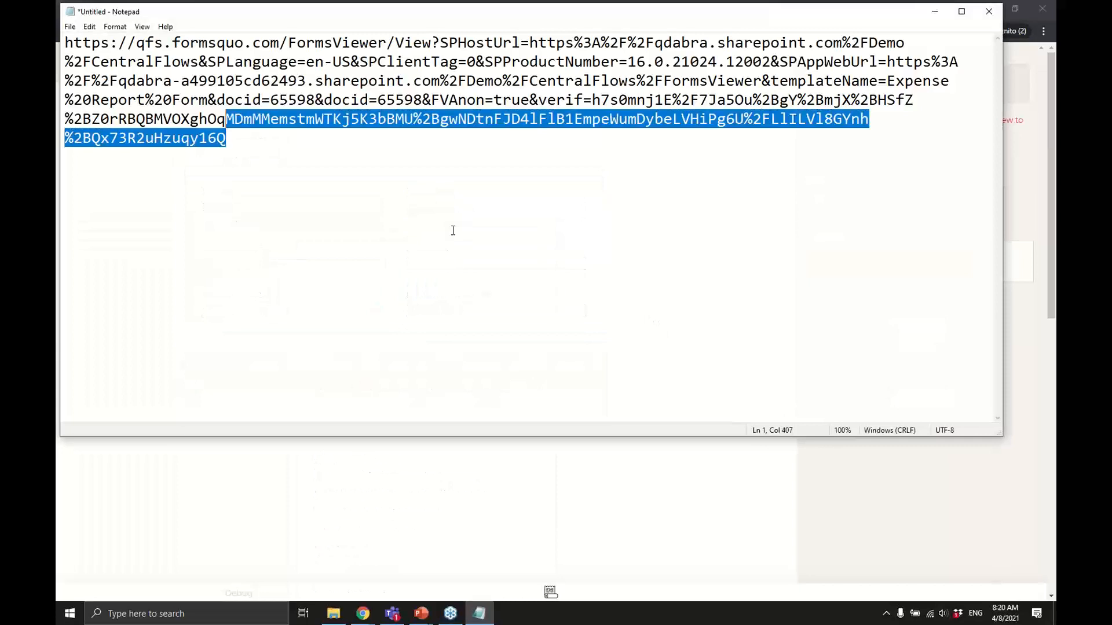
pyautogui.hotkey('shift', 'Up')
pyautogui.hotkey('ctrl', 'shift', 'Right')
pyautogui.hotkey('ctrl', 'shift', 'Right')
pyautogui.hotkey('ctrl', 'shift', 'Left')
pyautogui.hotkey('shift', 'Left')
pyautogui.hotkey('shift', 'Left')
pyautogui.hotkey('shift', 'Left')
pyautogui.hotkey('shift', 'Left')
pyautogui.hotkey('shift', 'Left')
pyautogui.hotkey('shift', 'Left')
pyautogui.hotkey('shift', 'Left')
pyautogui.hotkey('shift', 'Left')
pyautogui.hotkey('shift', 'Left')
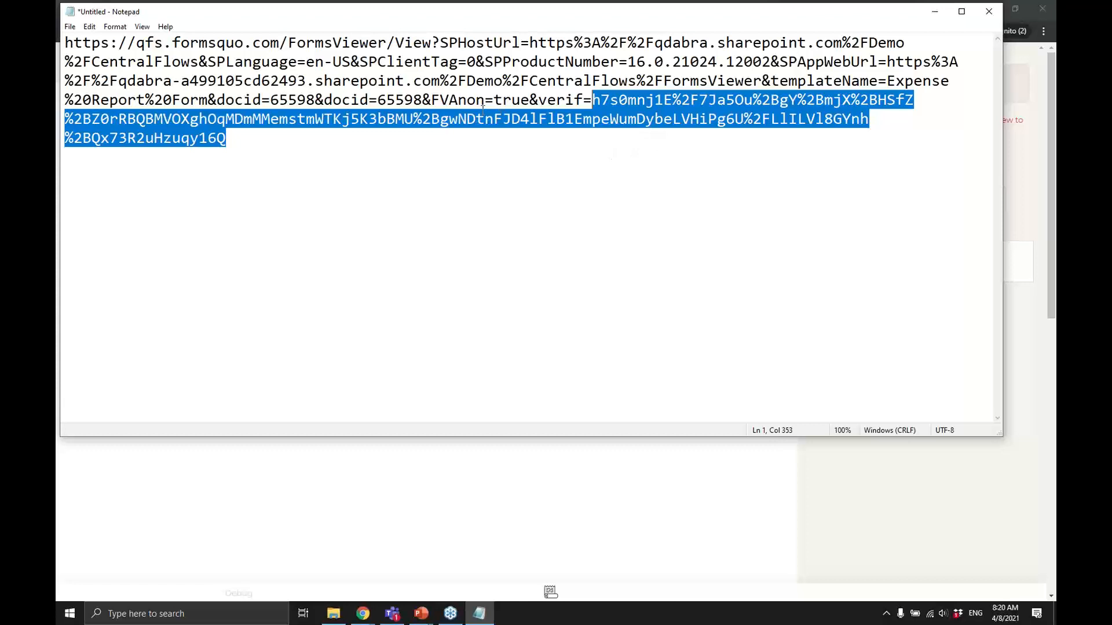
pyautogui.moveTo(432, 100); pyautogui.dragTo(529, 101)
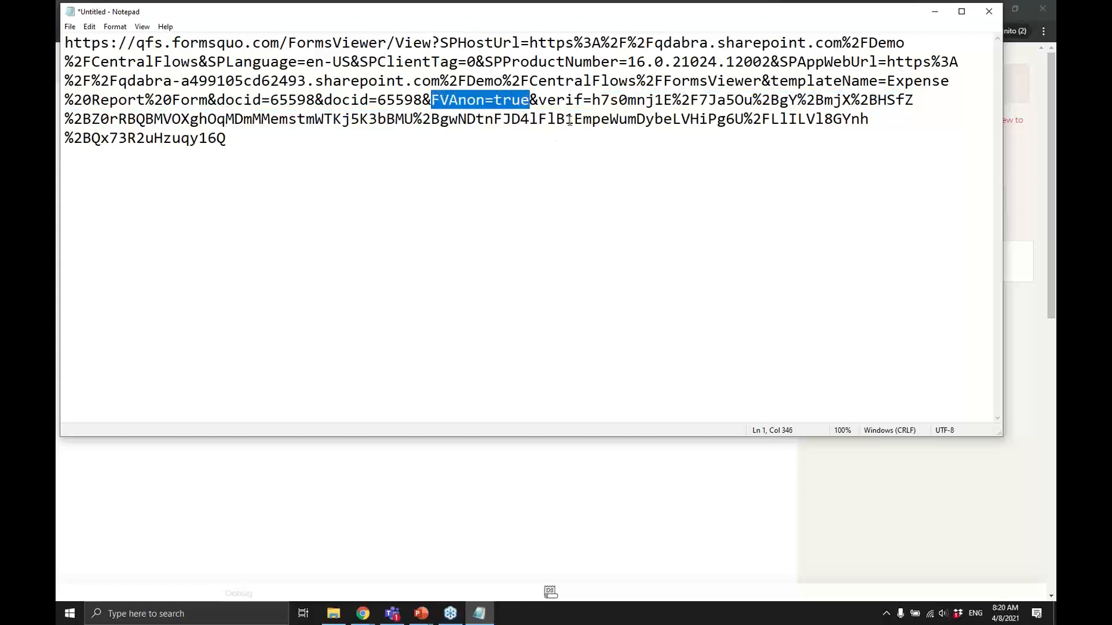
pyautogui.moveTo(594, 103); pyautogui.dragTo(561, 134)
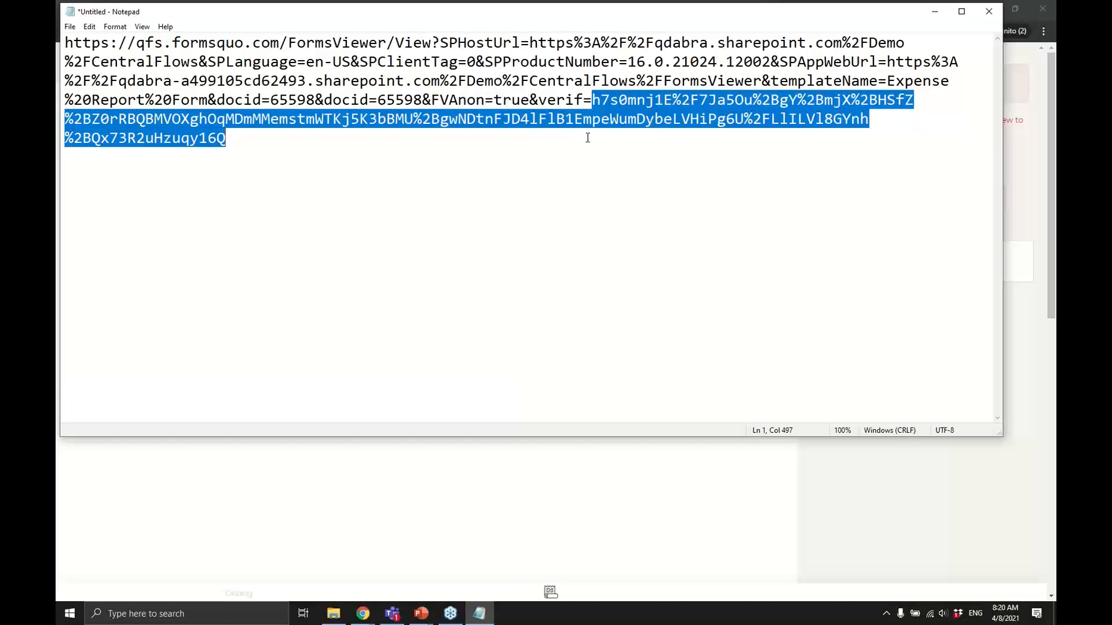
pyautogui.moveTo(538, 12); pyautogui.dragTo(529, 106)
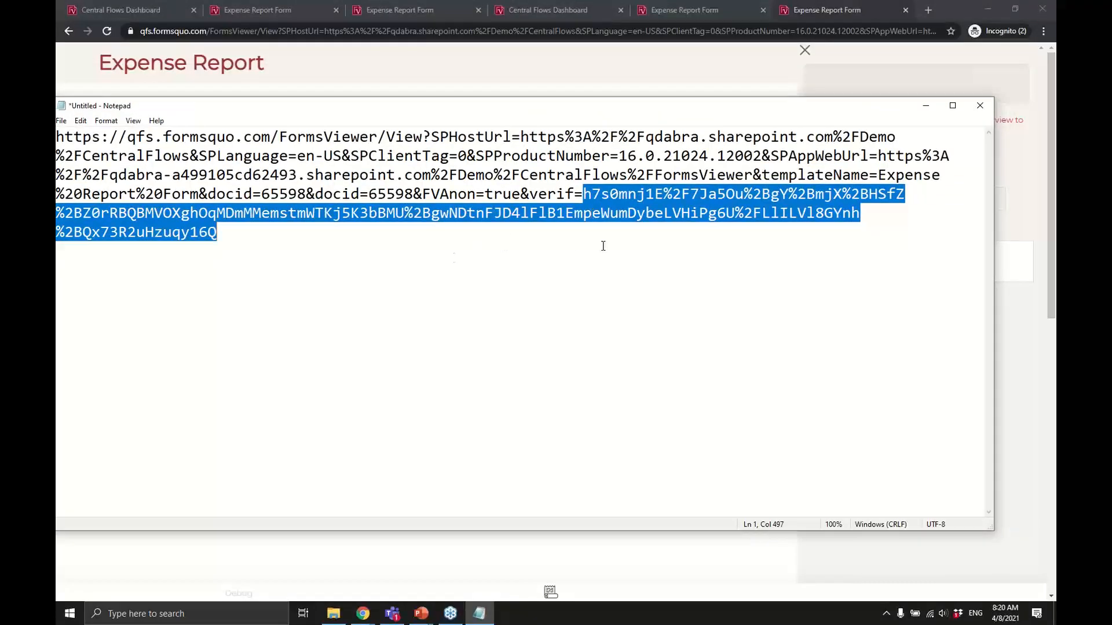
# Copy DocID 65598's link from the dashboard and paste it below the first link in Notepad.
pyautogui.click(558, 11)
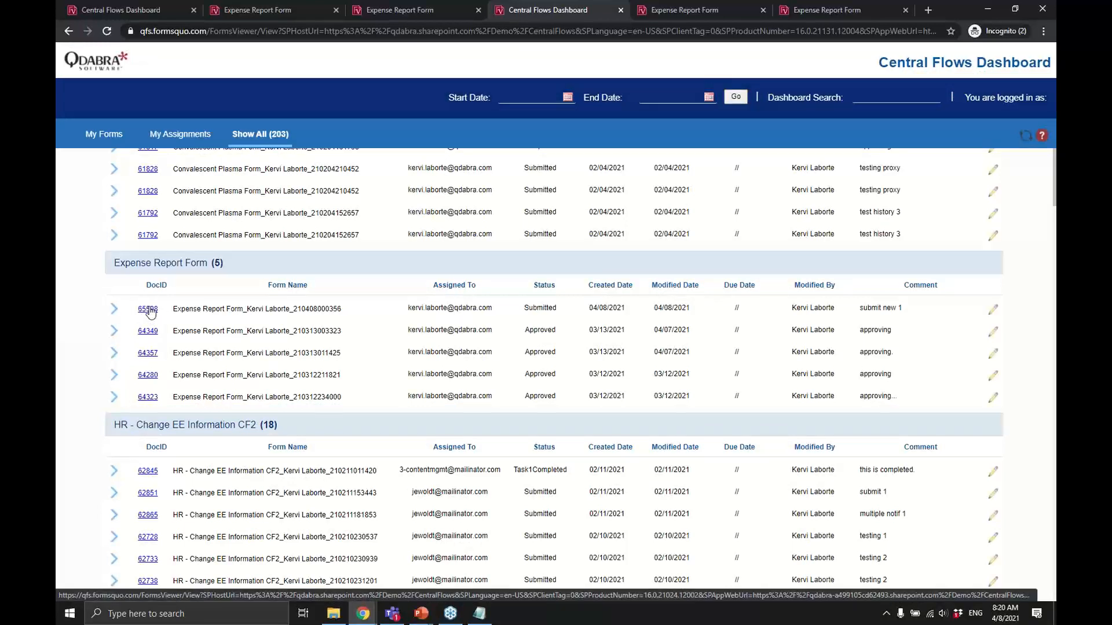
pyautogui.rightClick(142, 310)
pyautogui.click(199, 379)
pyautogui.hotkey('alt', 'Tab')
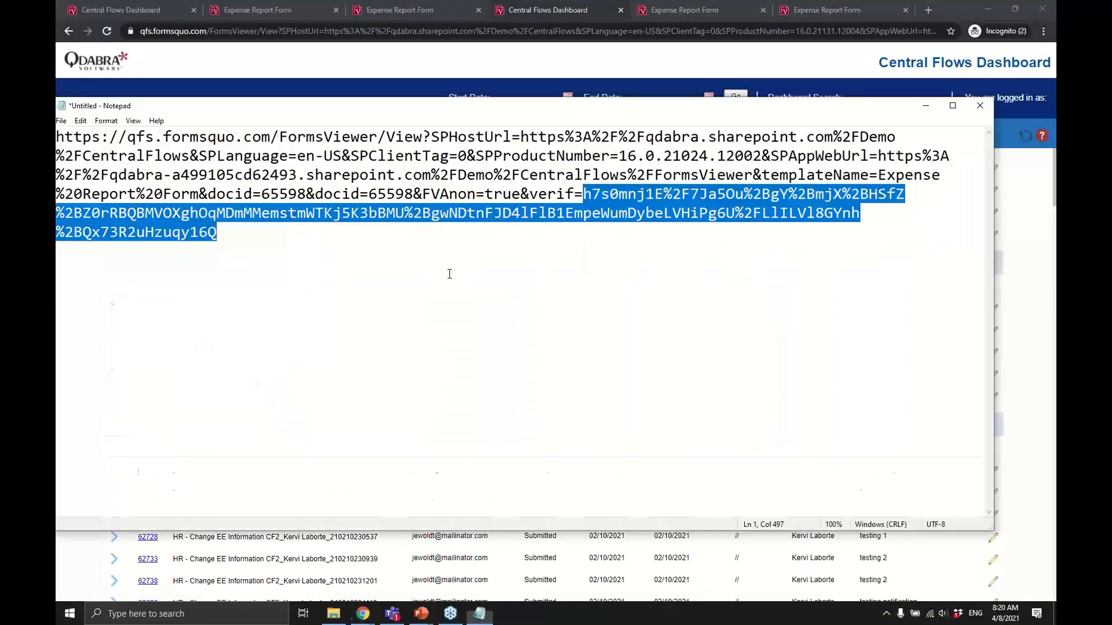
pyautogui.click(449, 273)
pyautogui.press('Return')
pyautogui.press('Return')
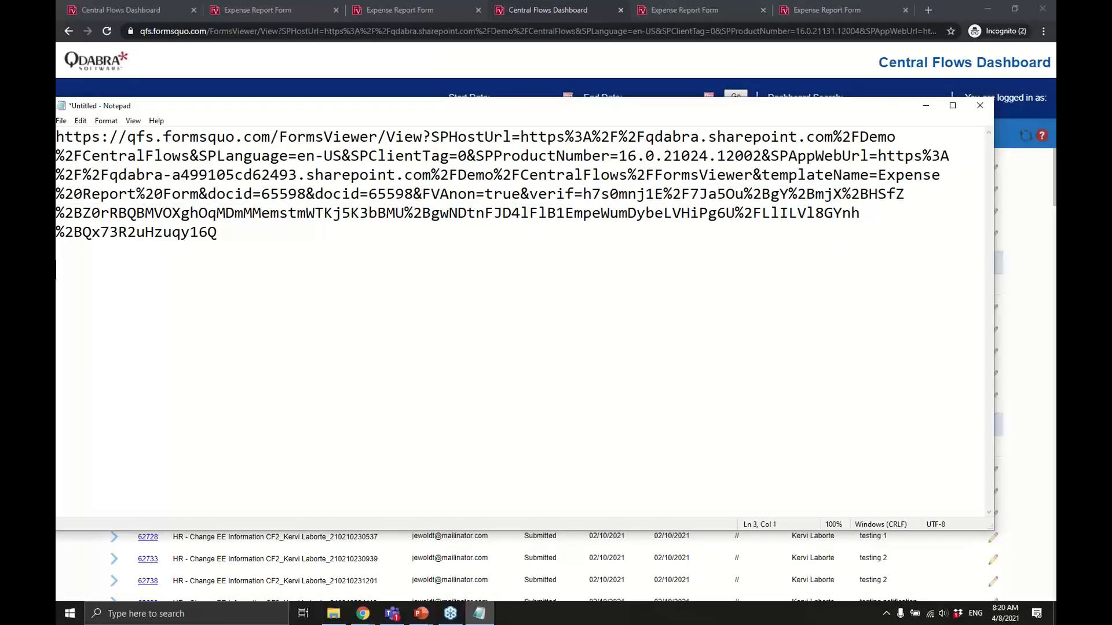
pyautogui.hotkey('ctrl', 'v')
# Compare the two links' verif tokens, then glance at the security slideshow and return to the dashboard.
pyautogui.moveTo(323, 366); pyautogui.dragTo(578, 327)
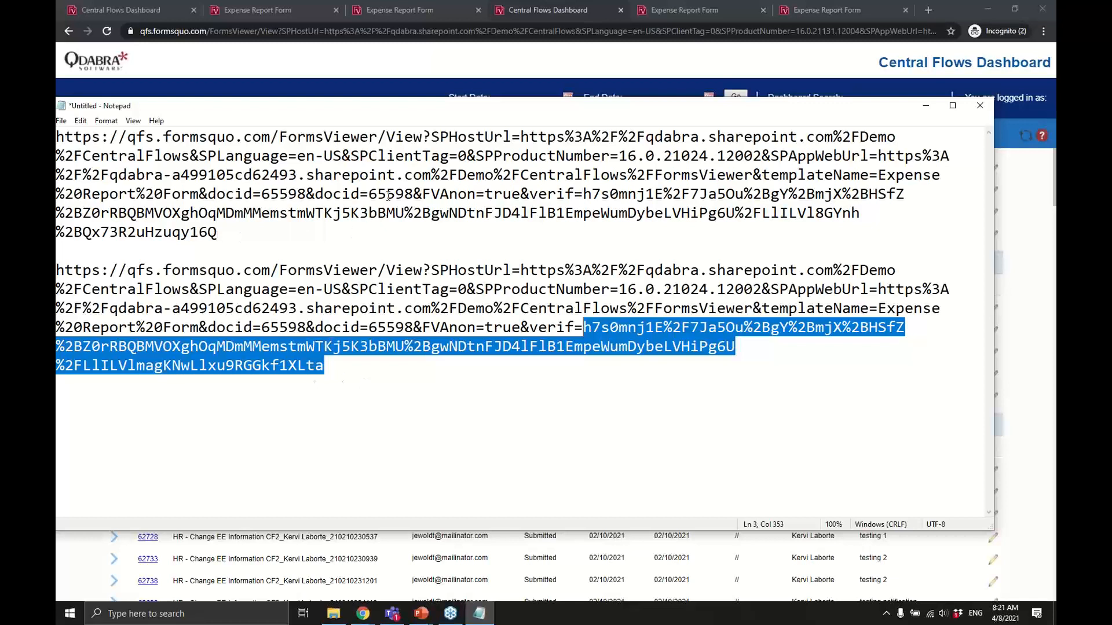
pyautogui.doubleClick(407, 200)
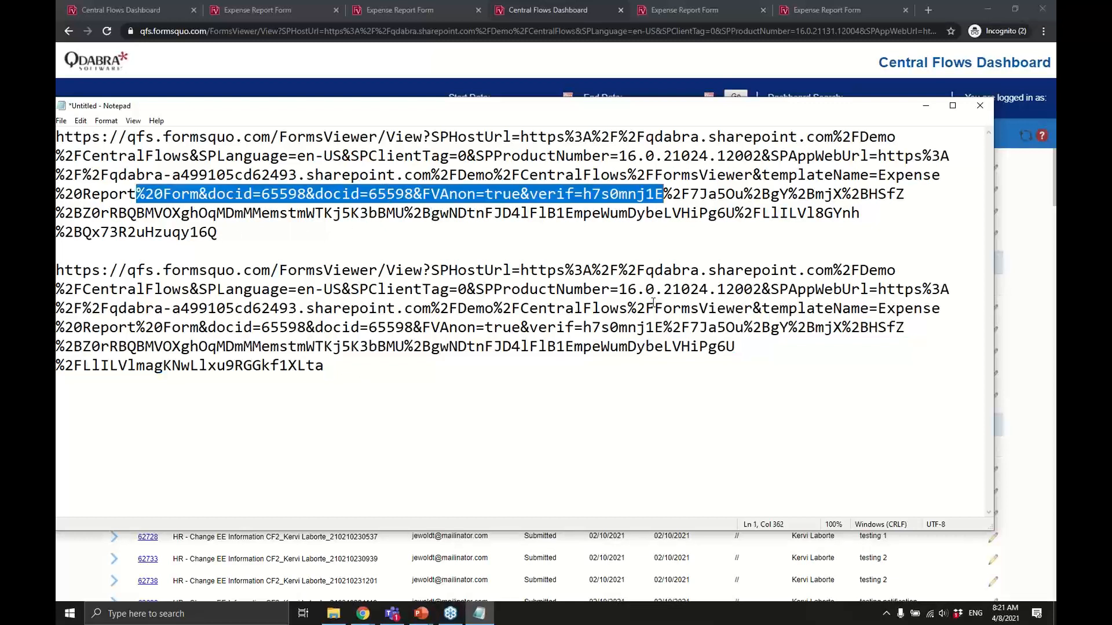
pyautogui.hotkey('alt', 'Tab')
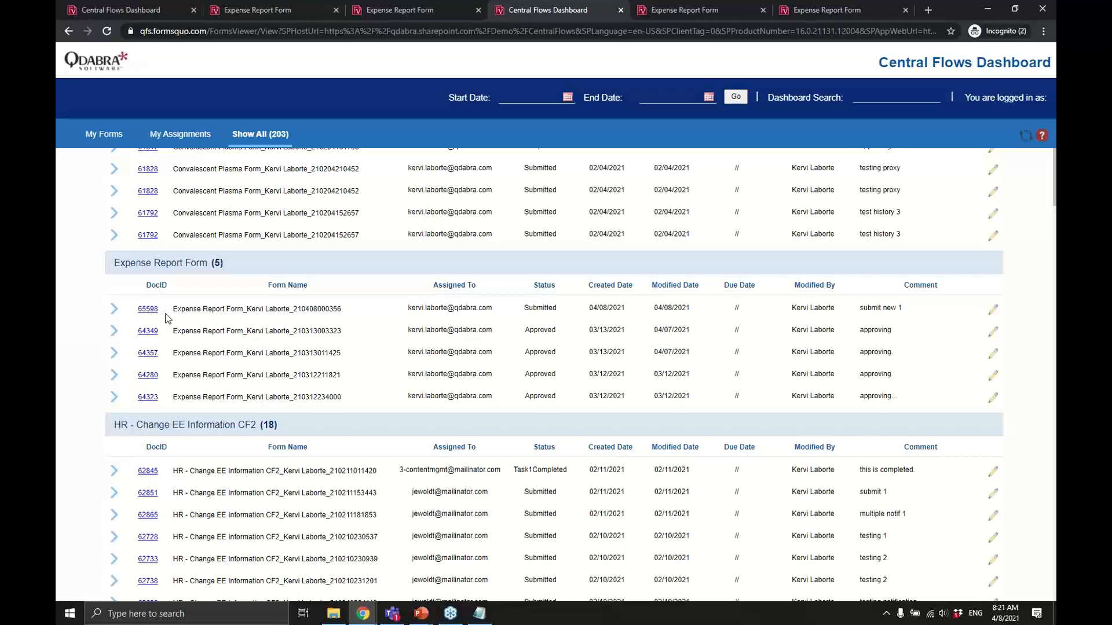
pyautogui.hotkey('alt', 'Tab')
pyautogui.hotkey('alt', 'Tab')
pyautogui.hotkey('alt', 'Tab')
pyautogui.hotkey('alt', 'shift', 'Tab')
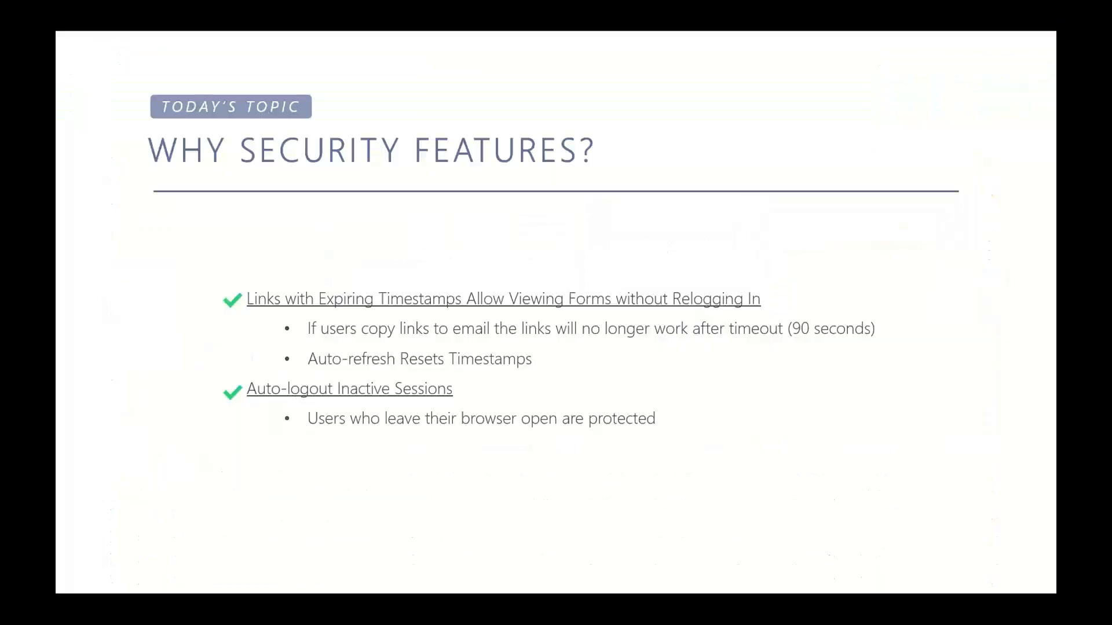
pyautogui.hotkey('alt', 'Tab')
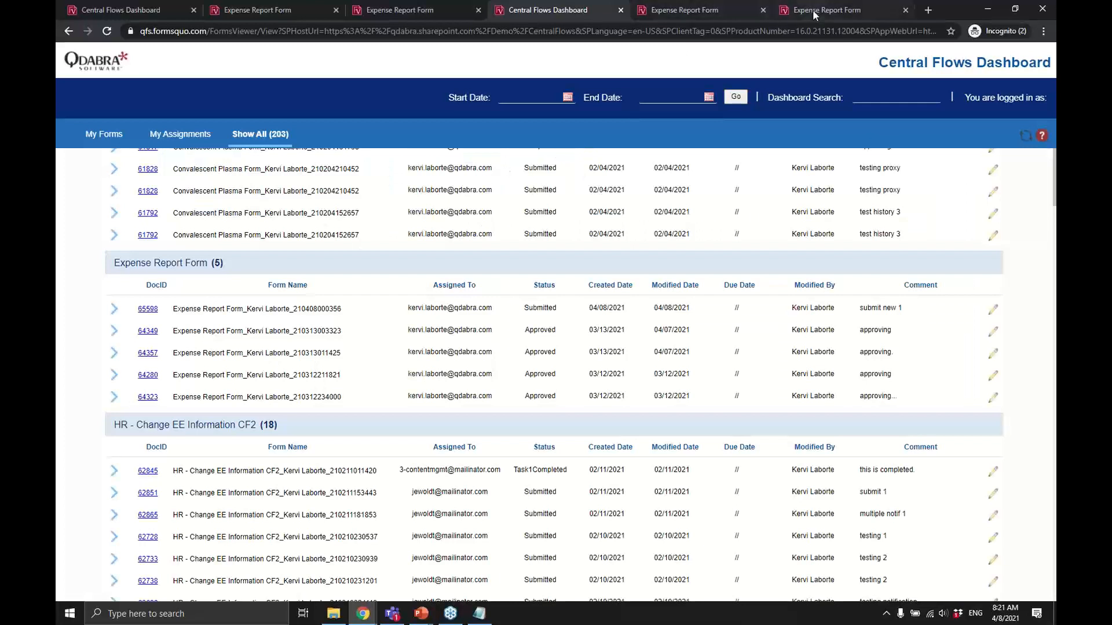
pyautogui.click(813, 11)
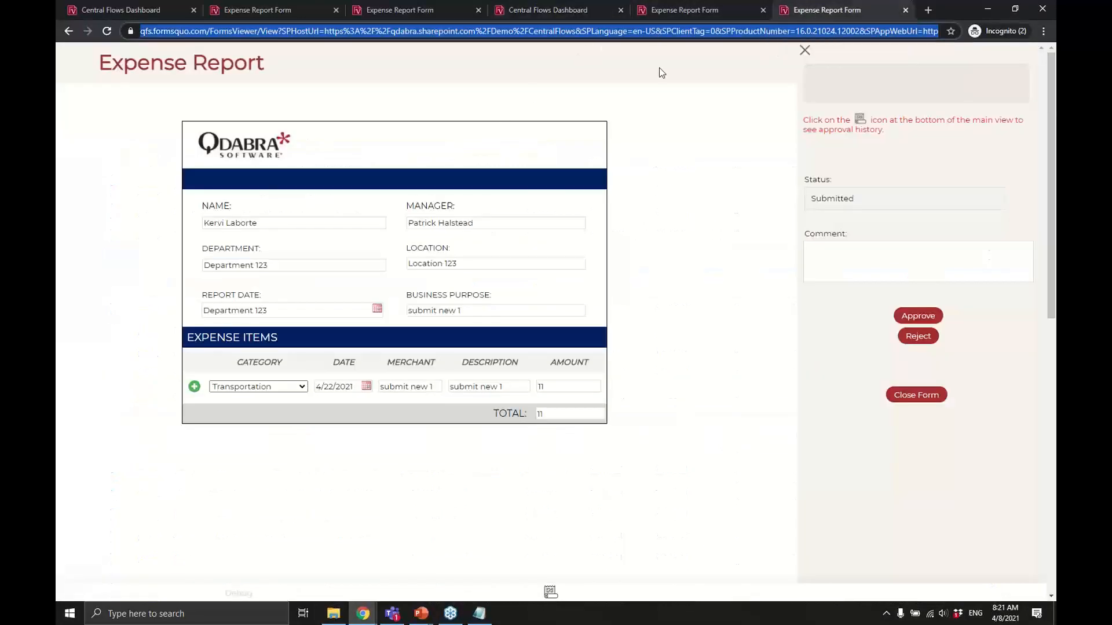
pyautogui.click(700, 12)
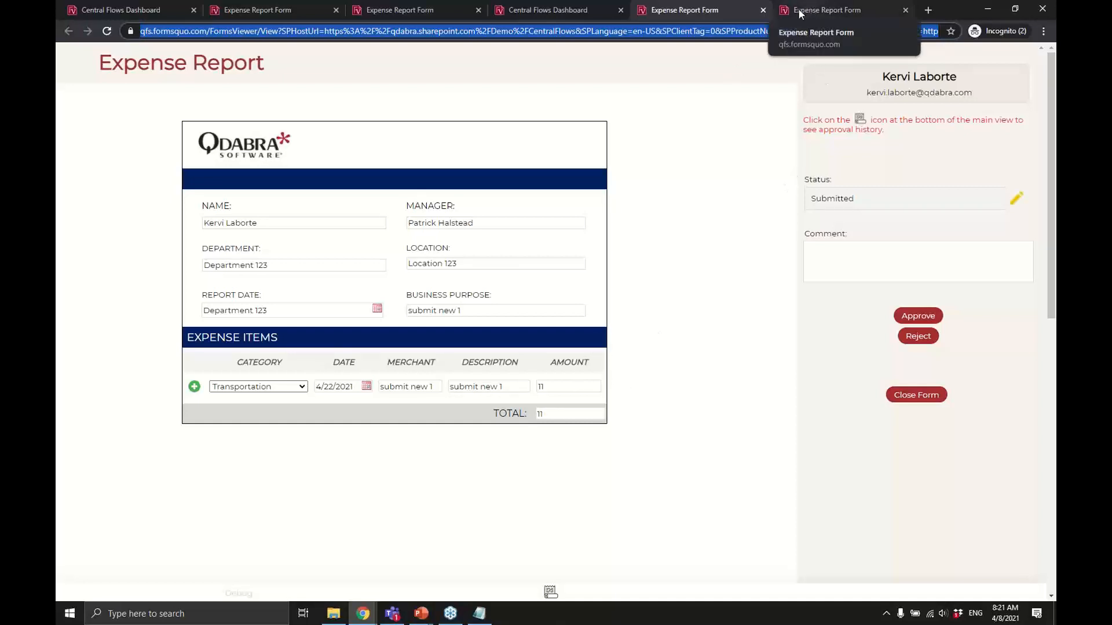
pyautogui.click(555, 13)
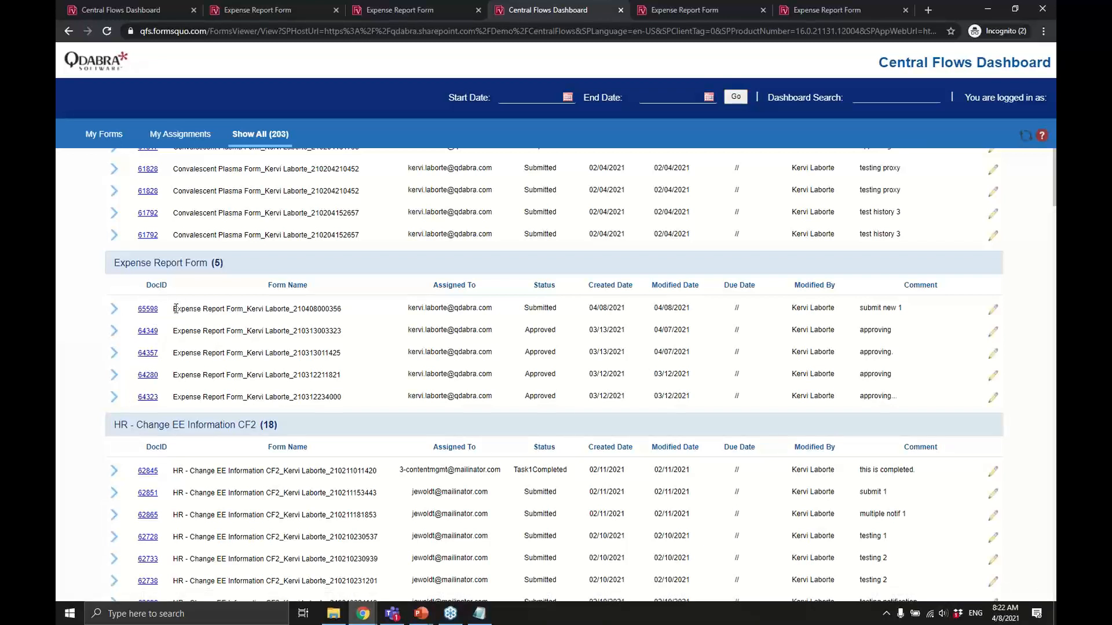
# Scroll to the bottom of the 203-form list, past the Volunteer Separation Notice CF2 rows.
pyautogui.scroll(-10, 204, 328)
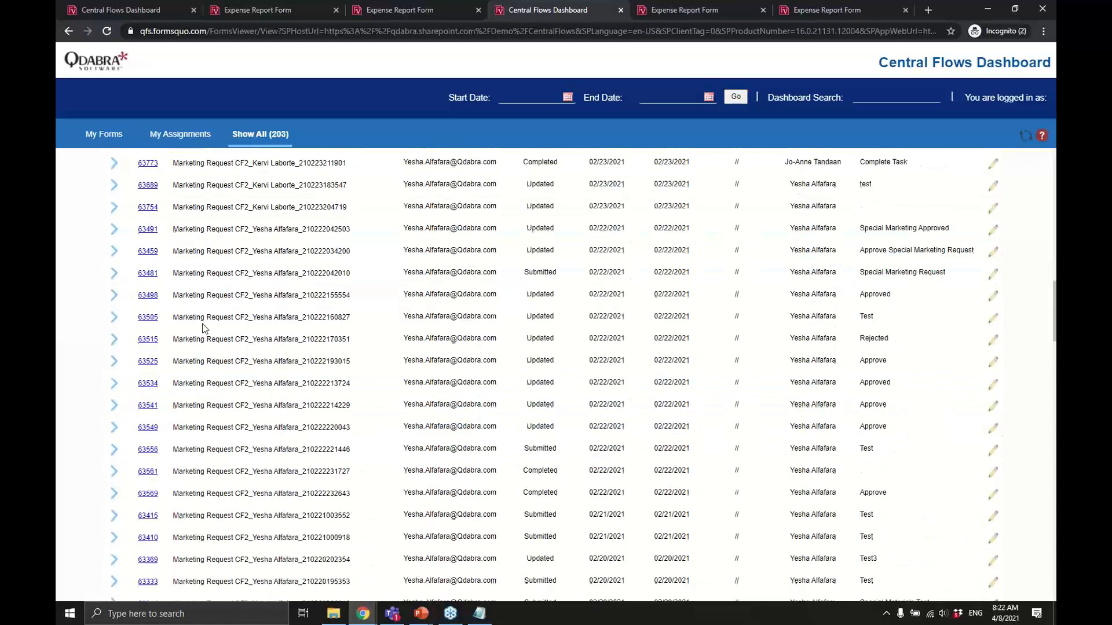
pyautogui.scroll(-15, 203, 328)
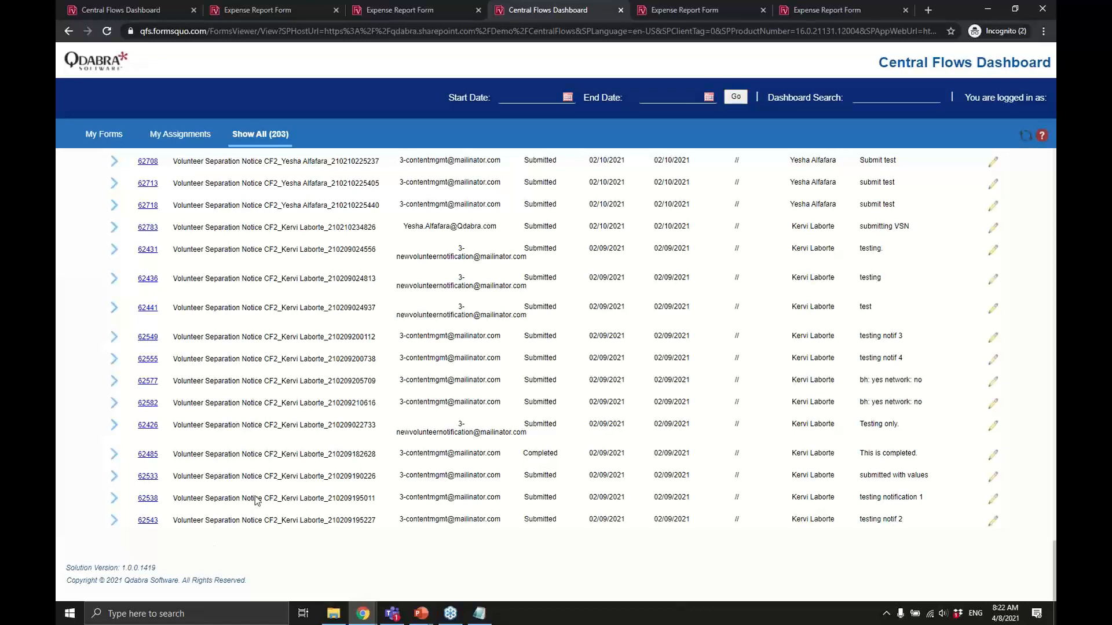
pyautogui.hotkey('alt', 'Tab')
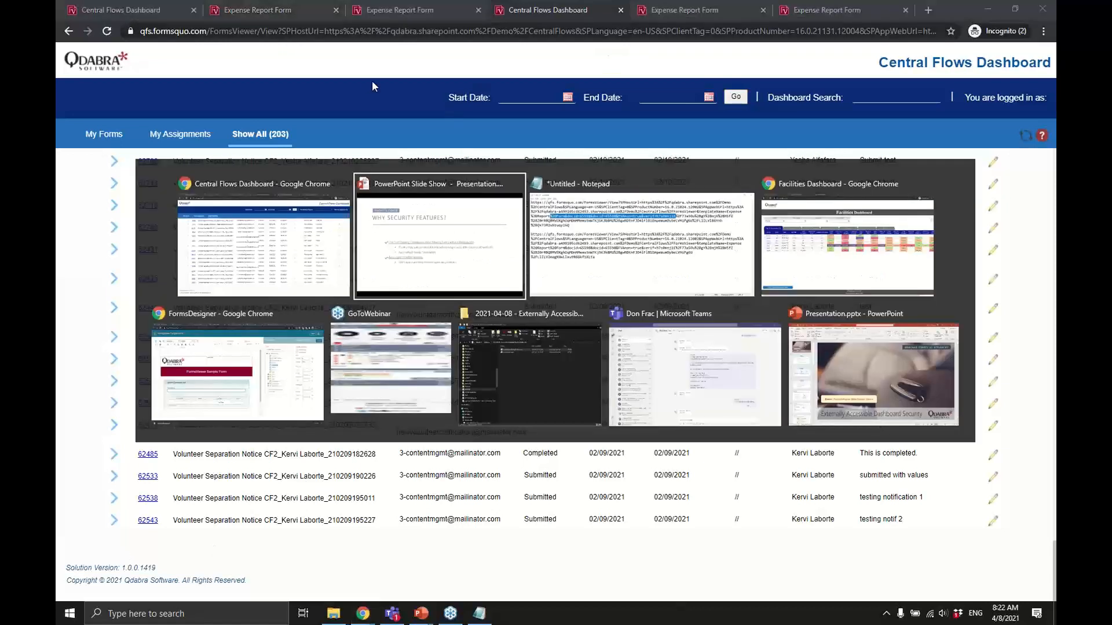
# Open the Facilities Dashboard's debug page from the Solution Version footer and select the Encrypt rule.
pyautogui.hotkey('alt', 'Tab')
pyautogui.hotkey('alt', 'Tab')
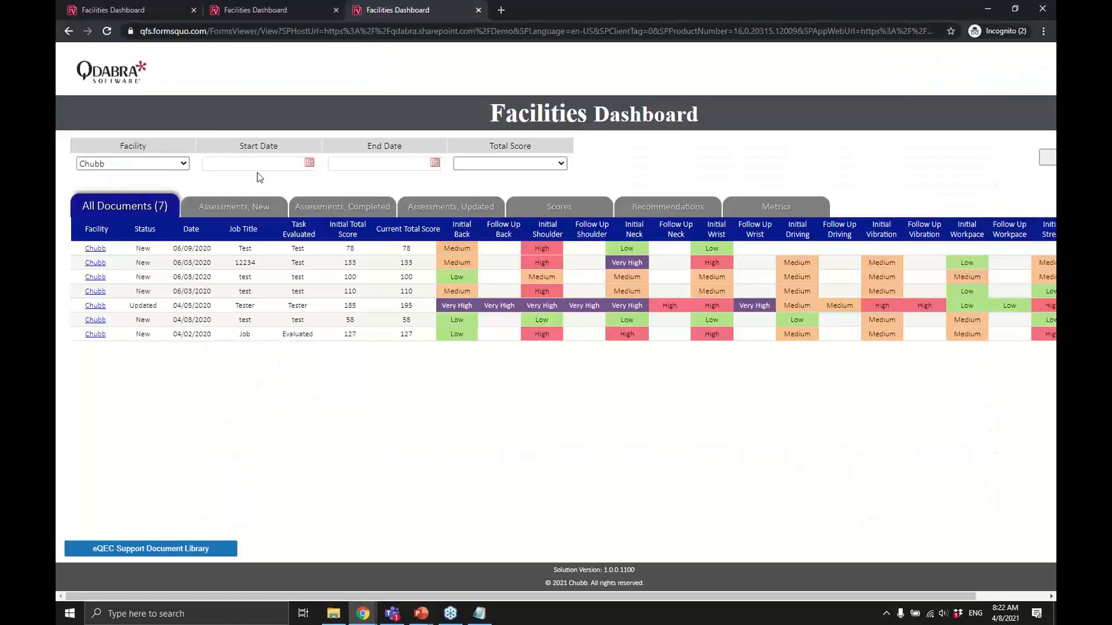
pyautogui.click(617, 573)
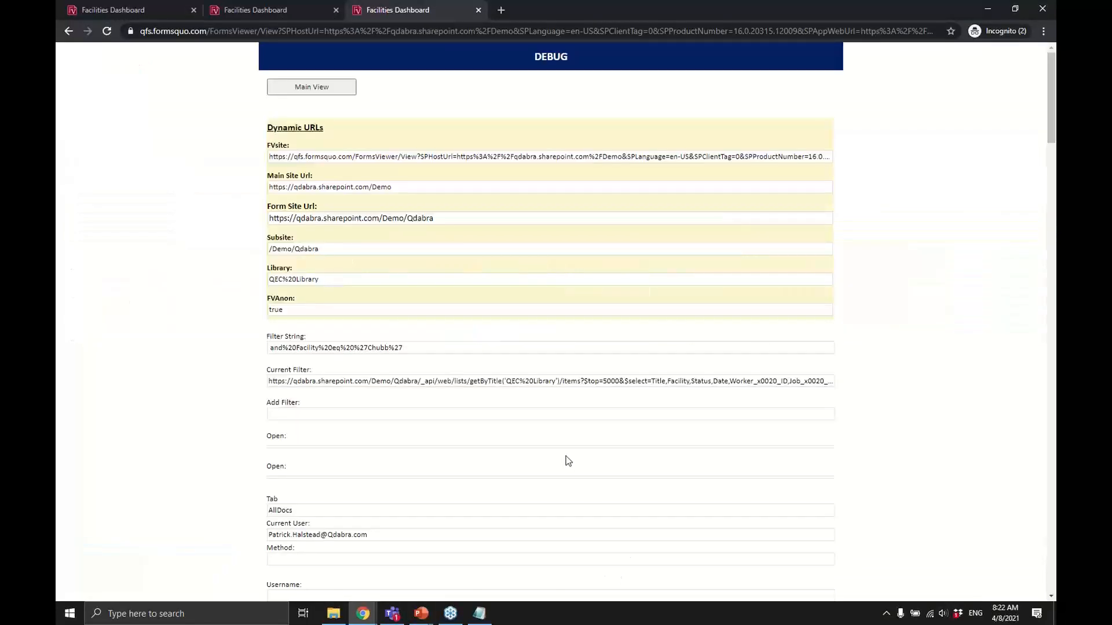
pyautogui.scroll(-10, 565, 459)
pyautogui.scroll(-10, 567, 460)
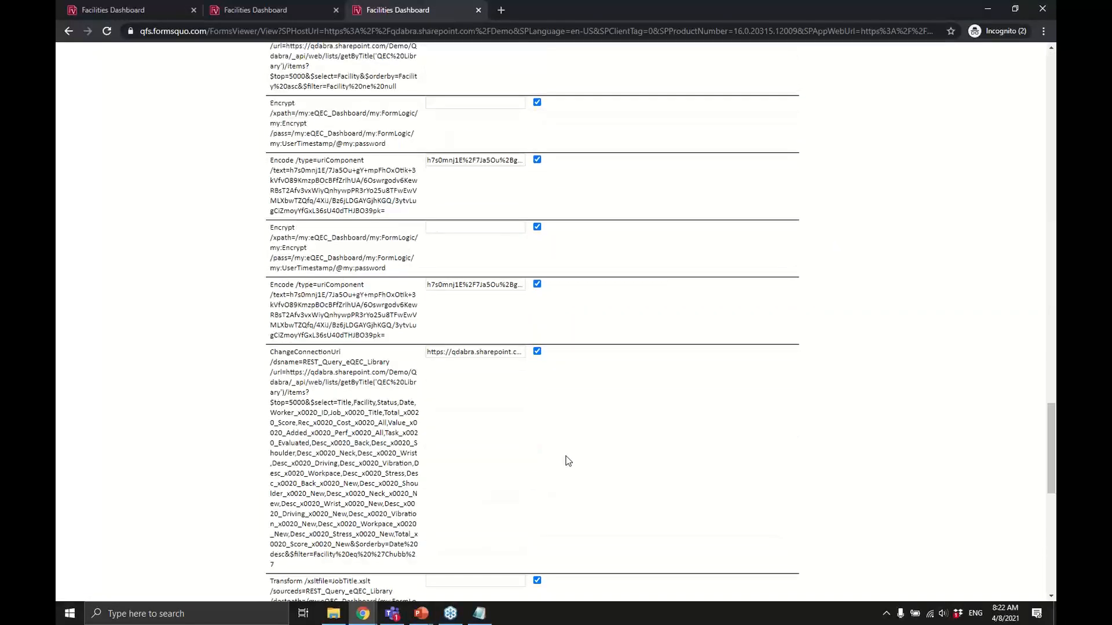
pyautogui.scroll(-8, 567, 460)
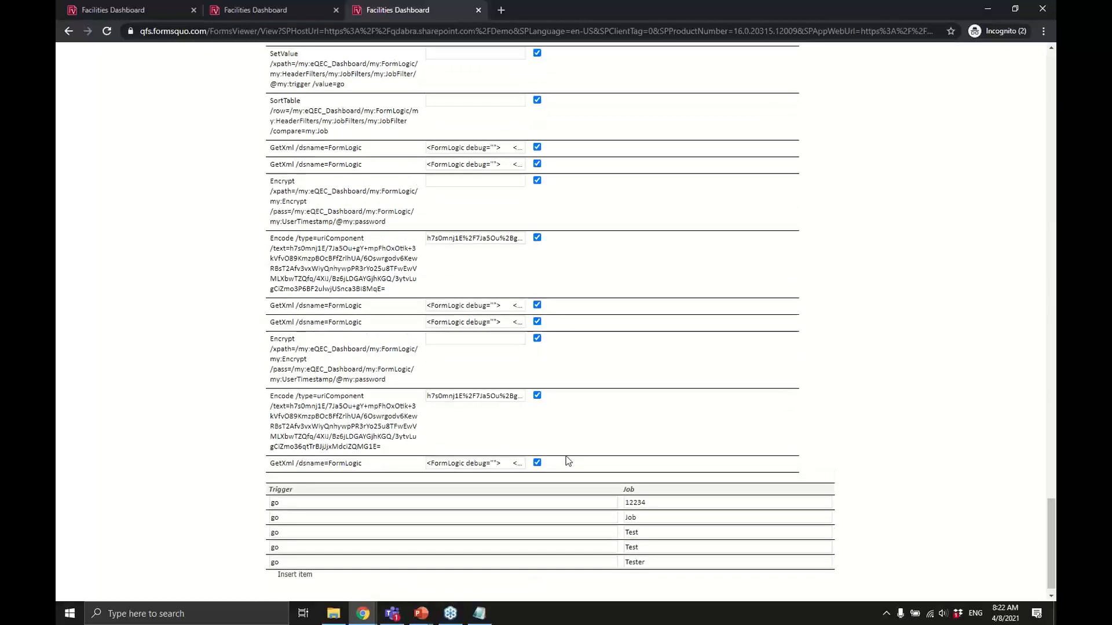
pyautogui.scroll(6, 567, 461)
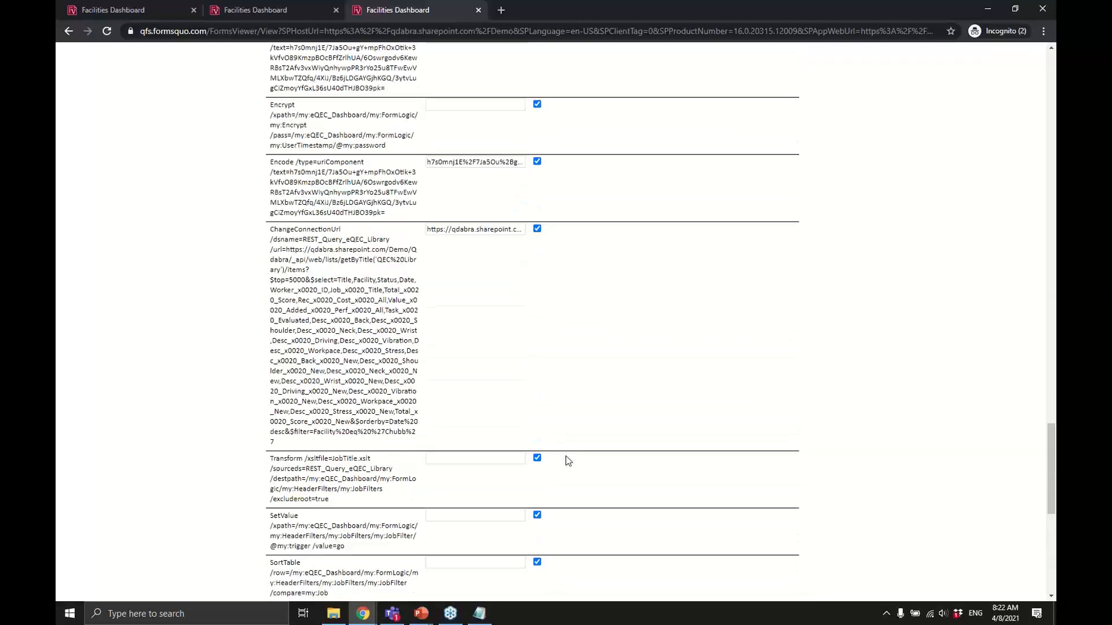
pyautogui.scroll(1, 567, 460)
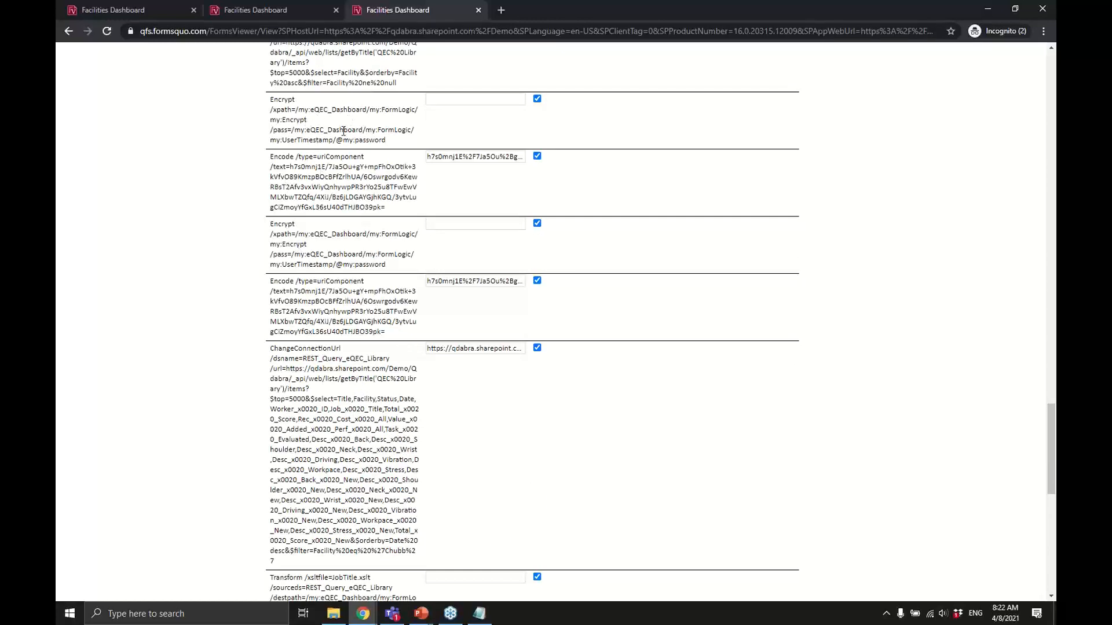
pyautogui.moveTo(394, 142); pyautogui.dragTo(278, 106)
# Select the encoded timestamp values in the Encode rule entries of the debug trace.
pyautogui.scroll(1, 271, 103)
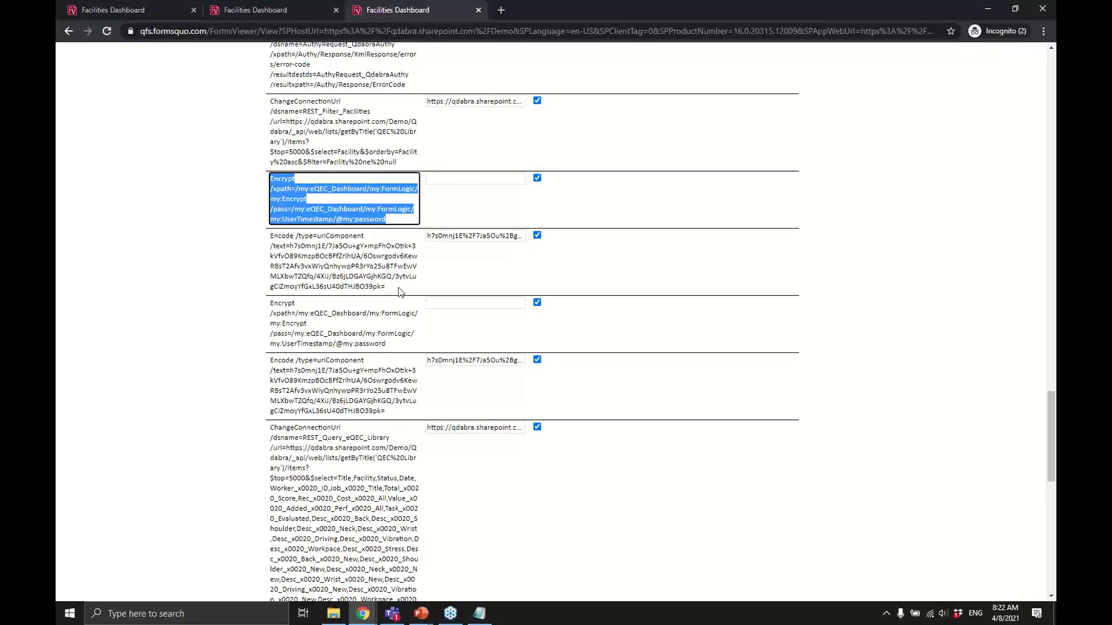
pyautogui.moveTo(398, 292); pyautogui.dragTo(311, 246)
pyautogui.click(314, 249)
pyautogui.keyDown('shift'); pyautogui.click(382, 285); pyautogui.keyUp('shift')
pyautogui.scroll(-6, 346, 253)
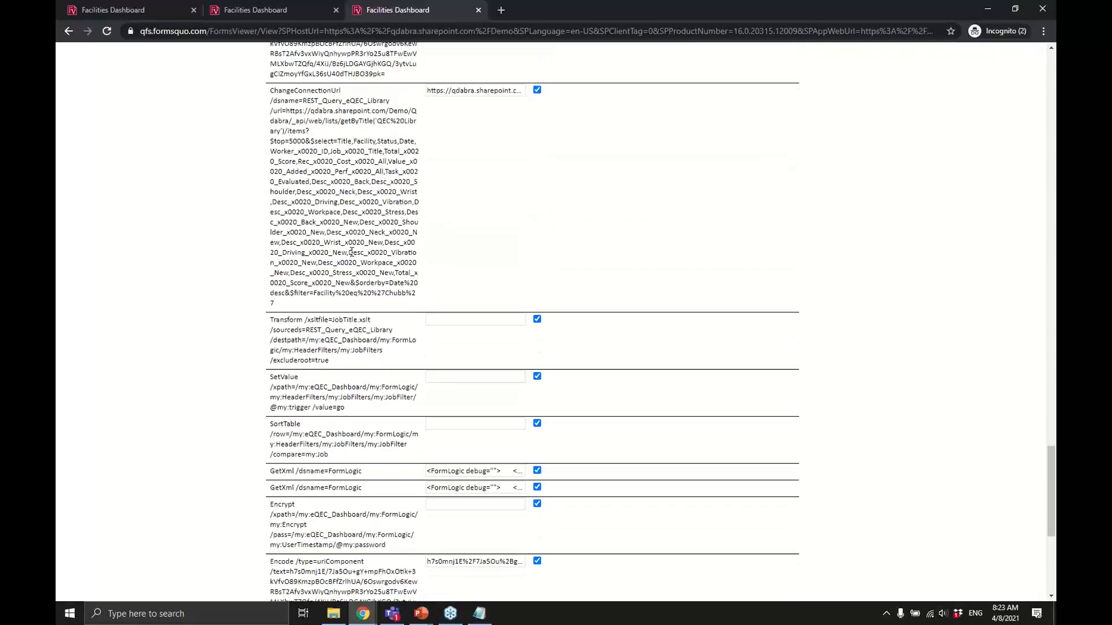
pyautogui.scroll(-2, 352, 252)
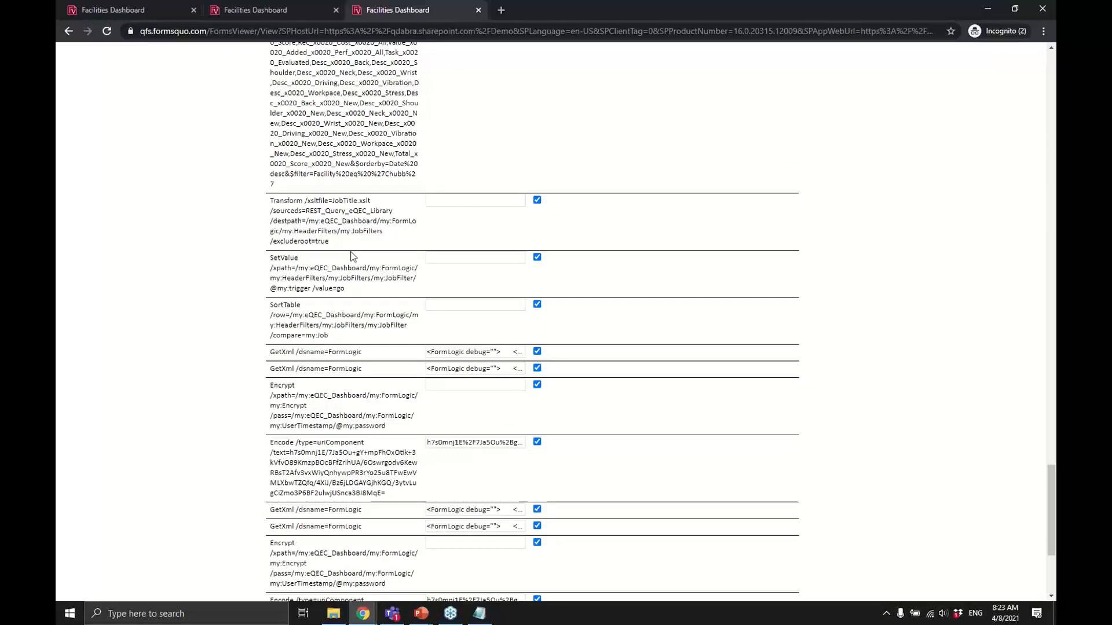
pyautogui.scroll(-4, 353, 256)
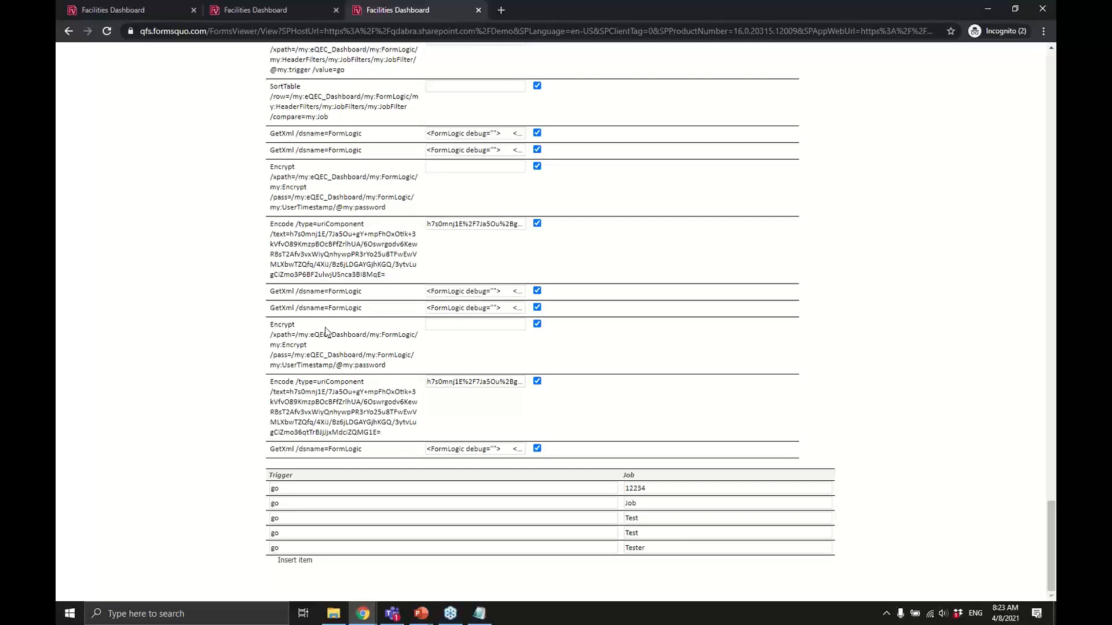
pyautogui.moveTo(388, 434); pyautogui.dragTo(291, 393)
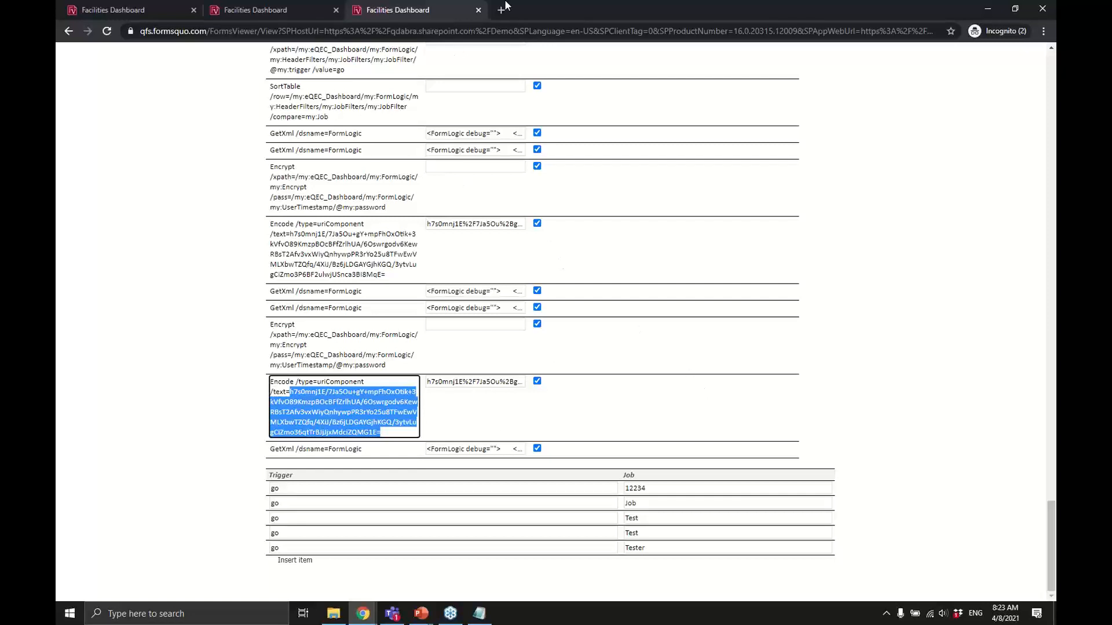
pyautogui.hotkey('alt', 'Tab')
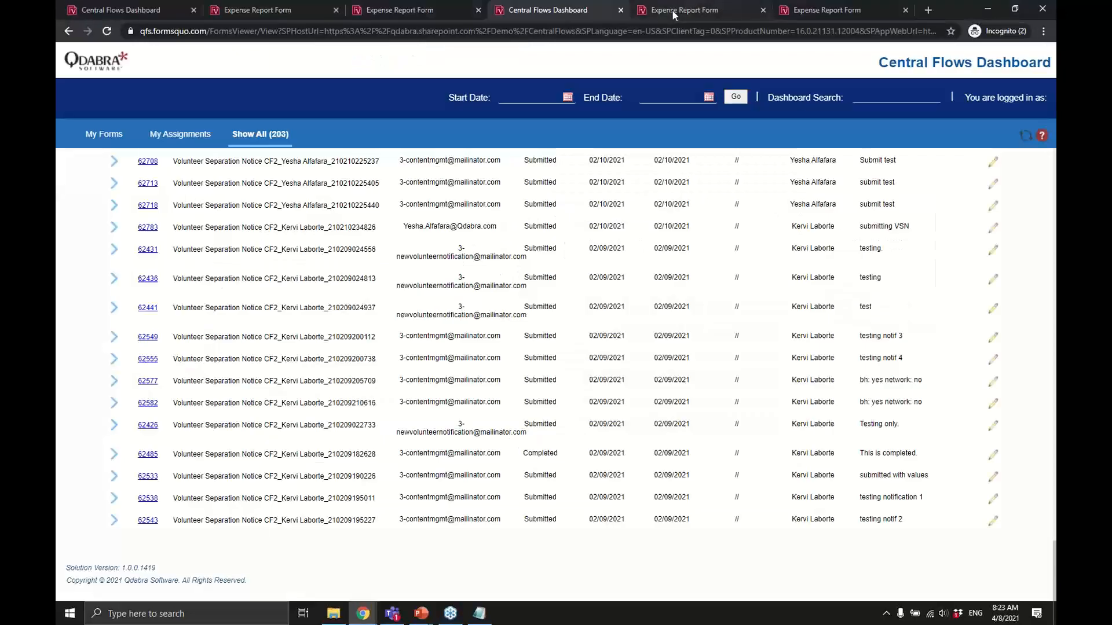
pyautogui.click(682, 13)
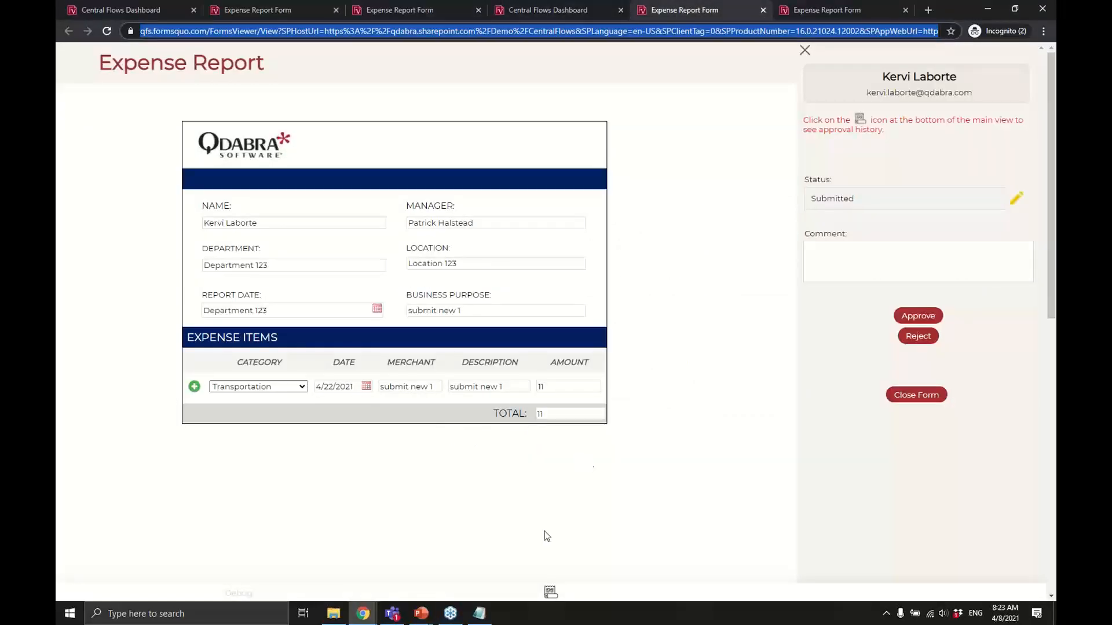
pyautogui.click(247, 599)
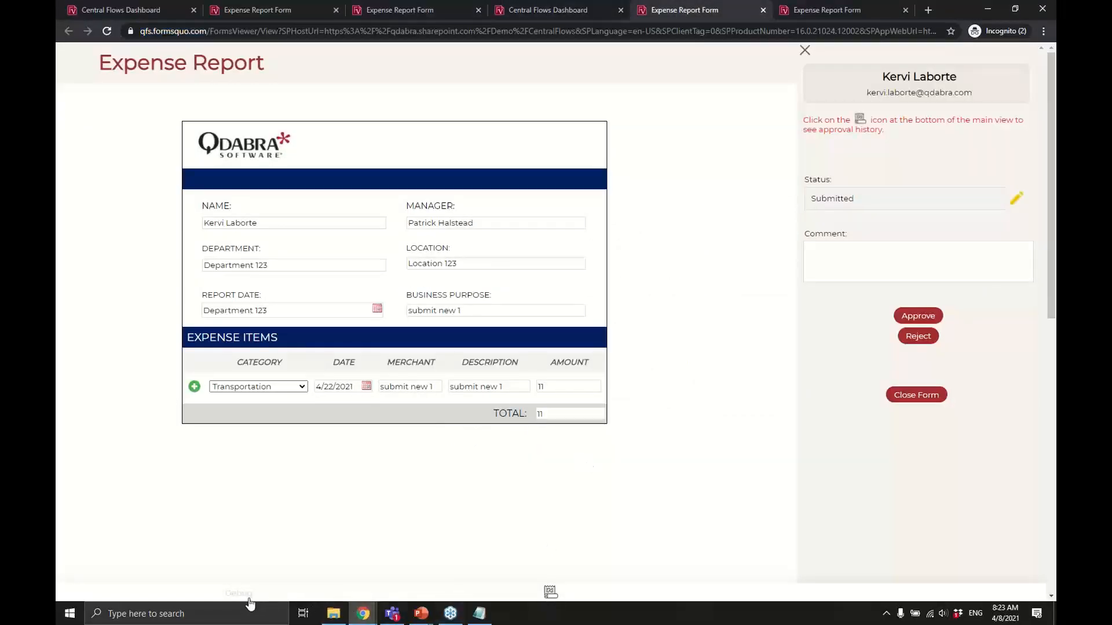
pyautogui.scroll(-5, 253, 555)
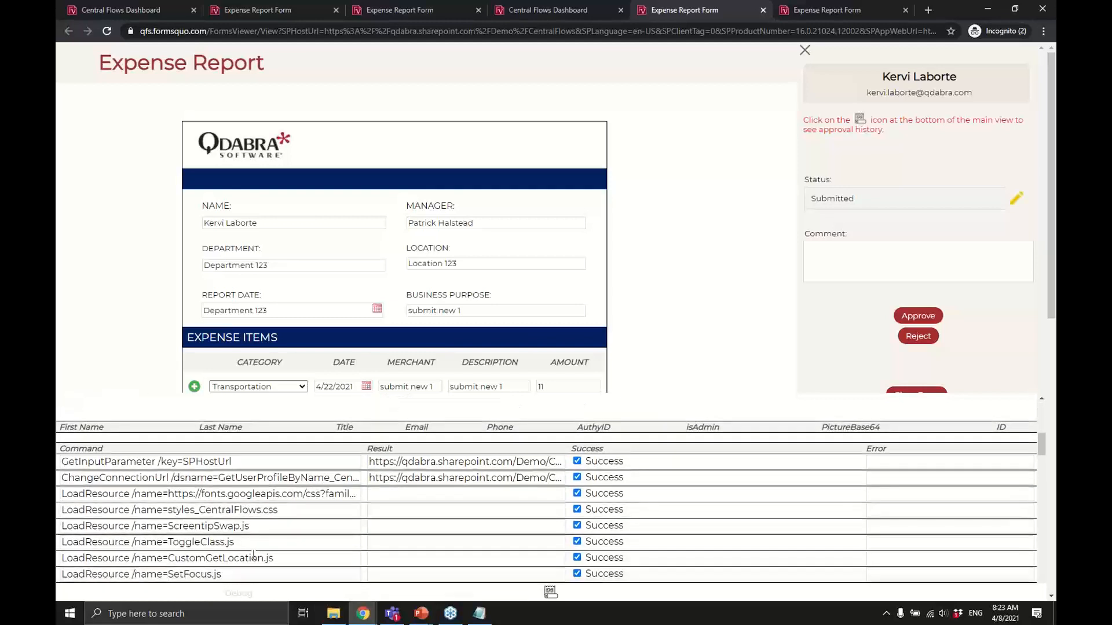
pyautogui.scroll(-10, 171, 479)
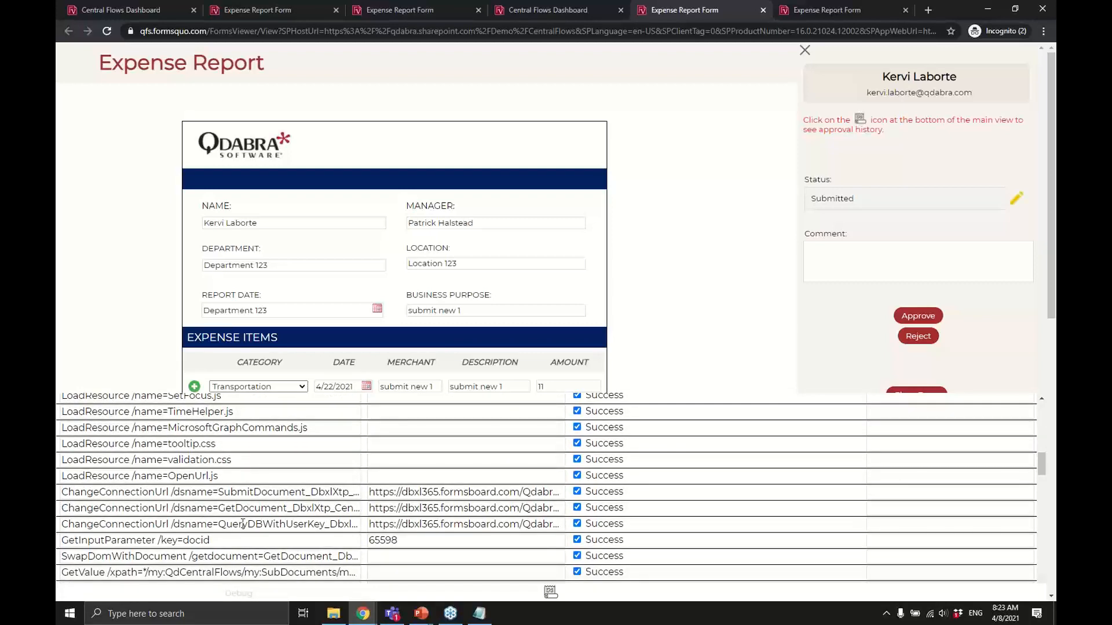
pyautogui.scroll(-3, 258, 523)
pyautogui.scroll(-5, 258, 523)
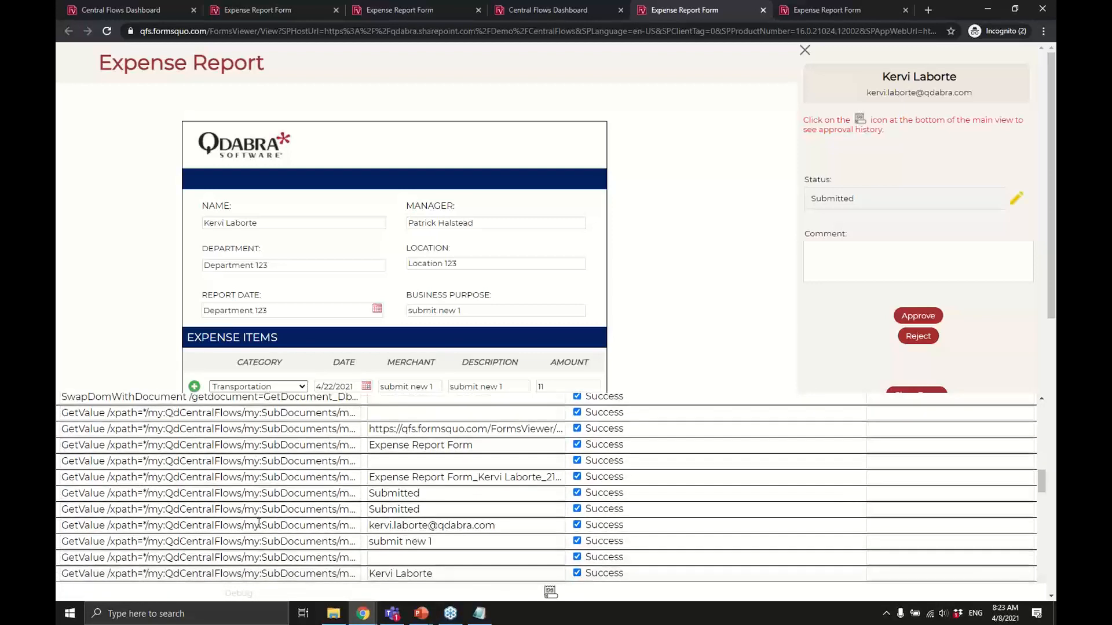
pyautogui.scroll(-2, 258, 523)
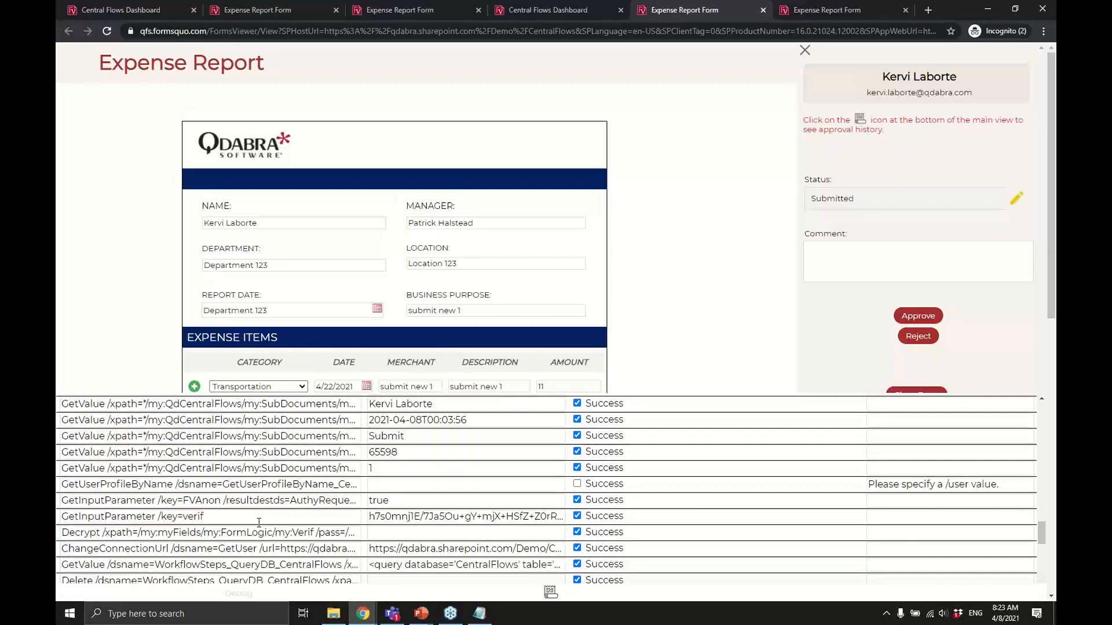
pyautogui.scroll(-2, 259, 523)
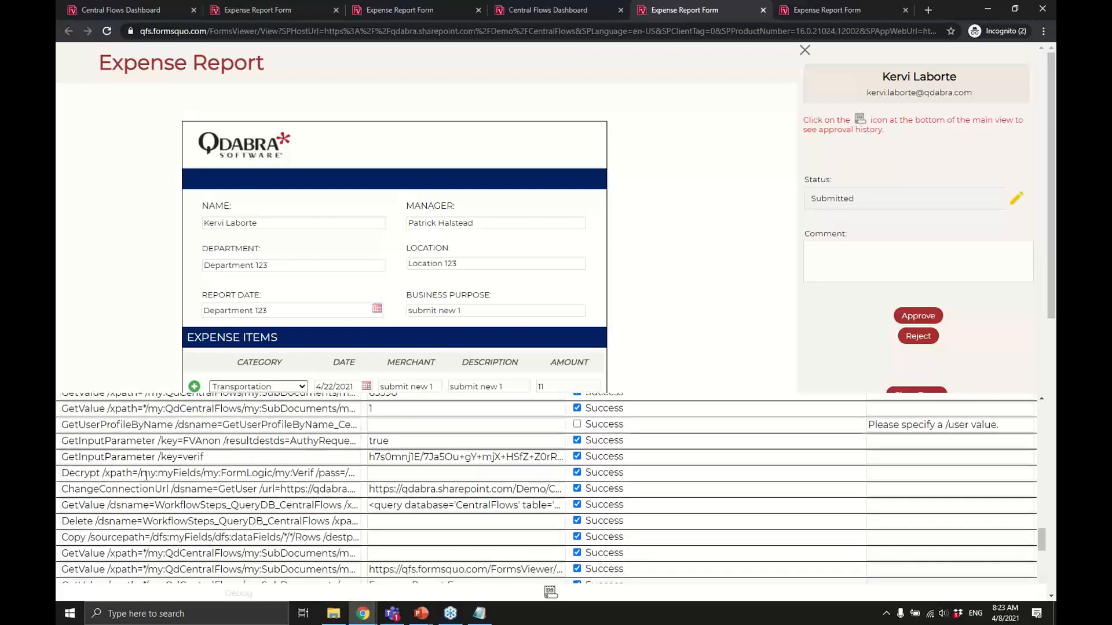
pyautogui.moveTo(145, 475); pyautogui.dragTo(414, 475)
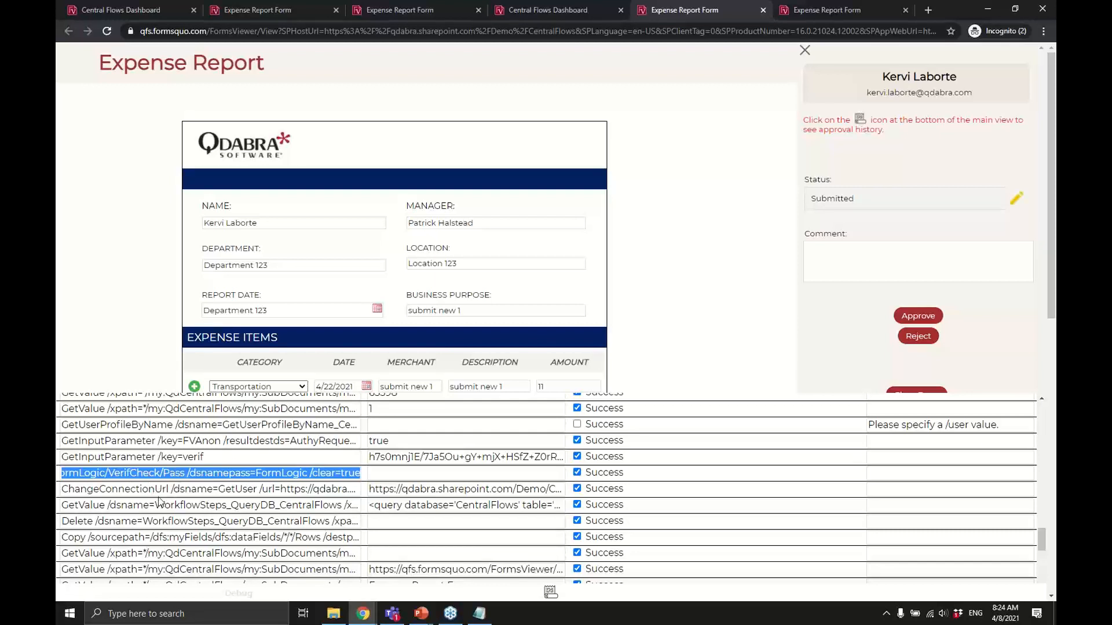
pyautogui.scroll(-3, 159, 502)
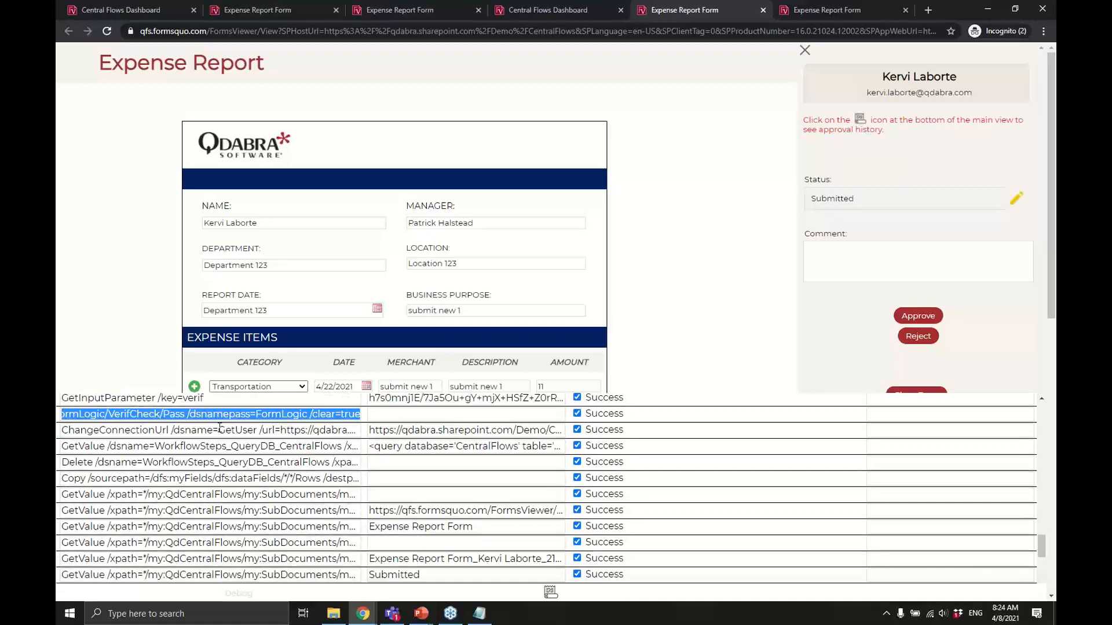
pyautogui.scroll(-1, 212, 475)
pyautogui.scroll(-5, 212, 475)
pyautogui.scroll(-10, 212, 475)
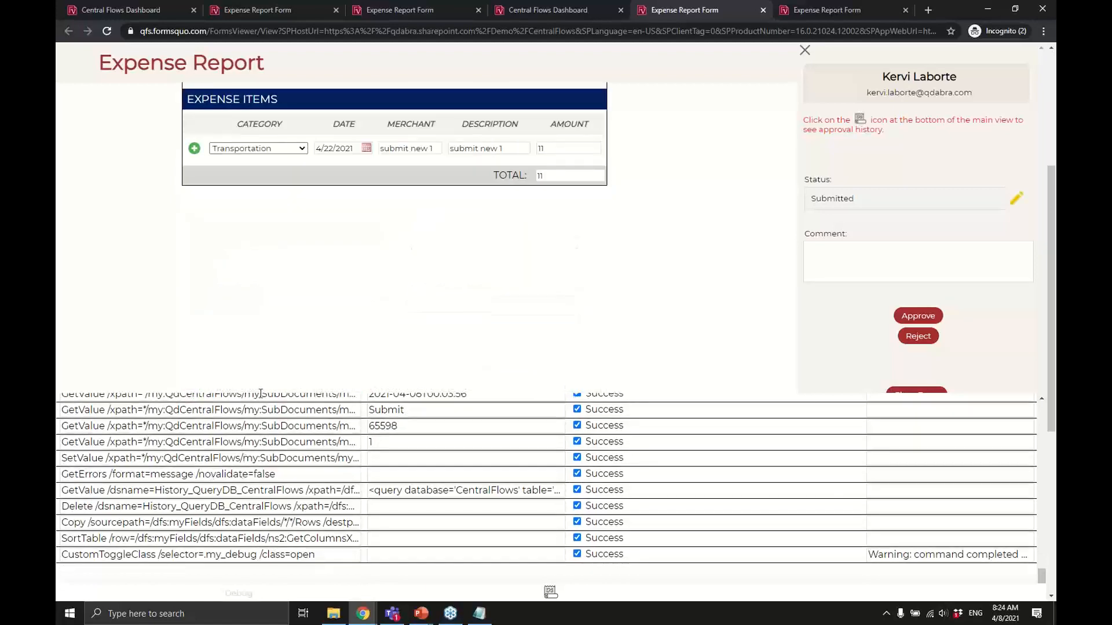
pyautogui.scroll(15, 283, 433)
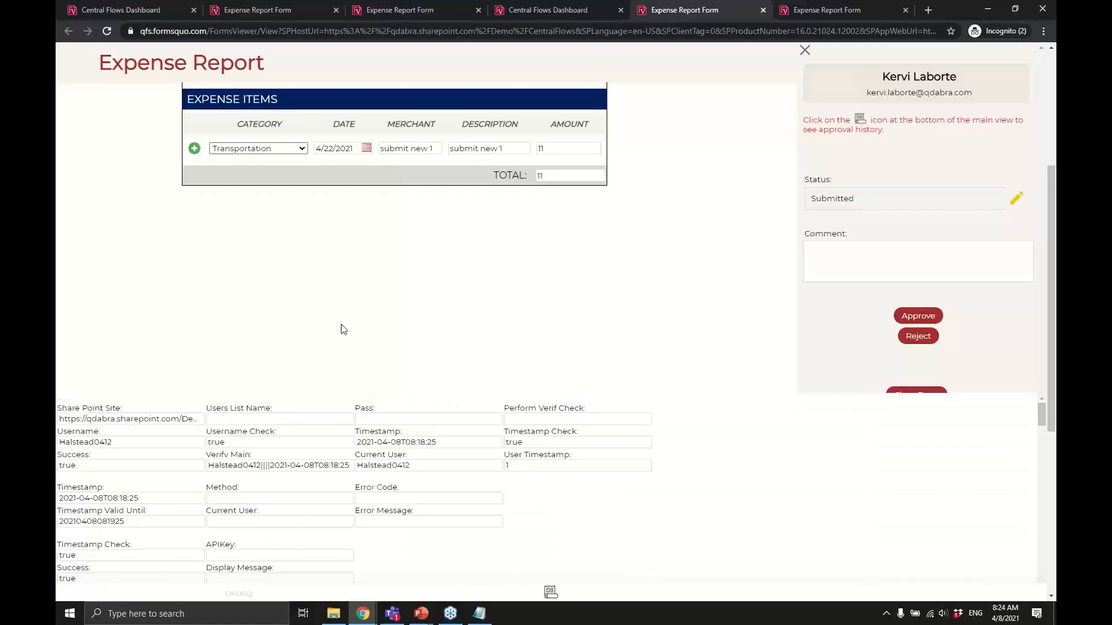
pyautogui.scroll(5, 366, 254)
pyautogui.hotkey('alt', 'Tab')
pyautogui.hotkey('alt', 'Tab')
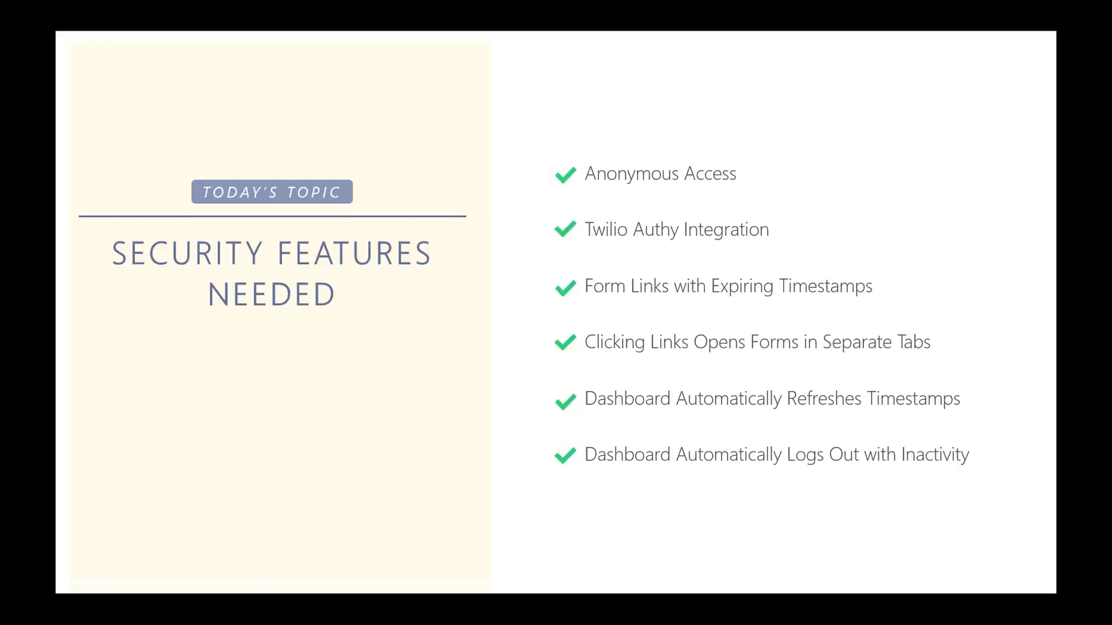
# Advance the slides past How to Implement Them and Demo to the Announcements slide.
pyautogui.press('Right')
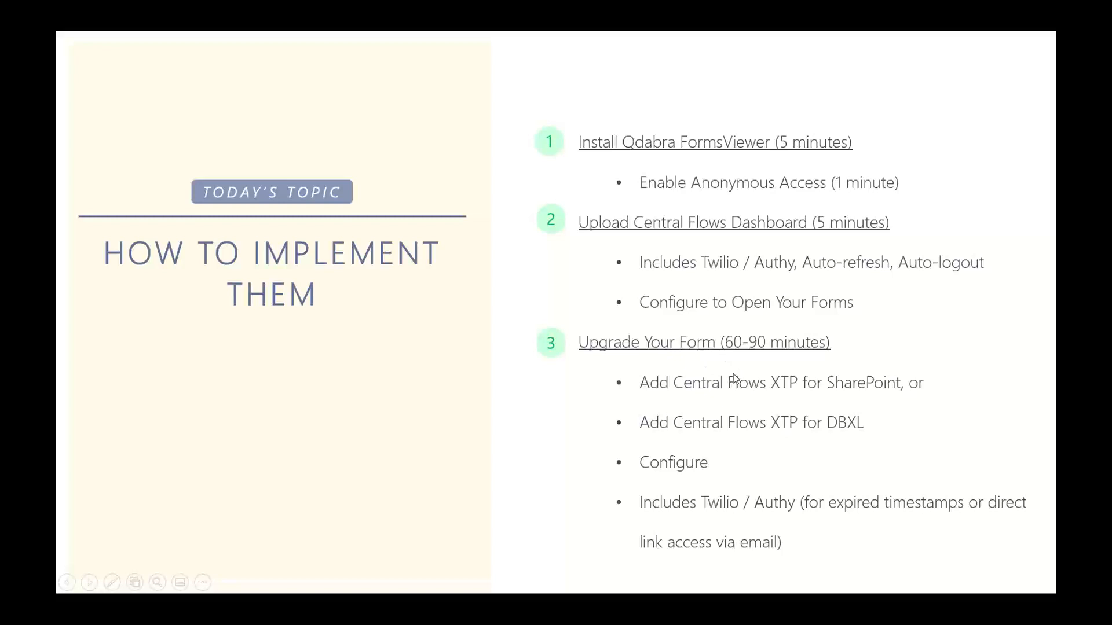
pyautogui.click(735, 378)
pyautogui.click(735, 378)
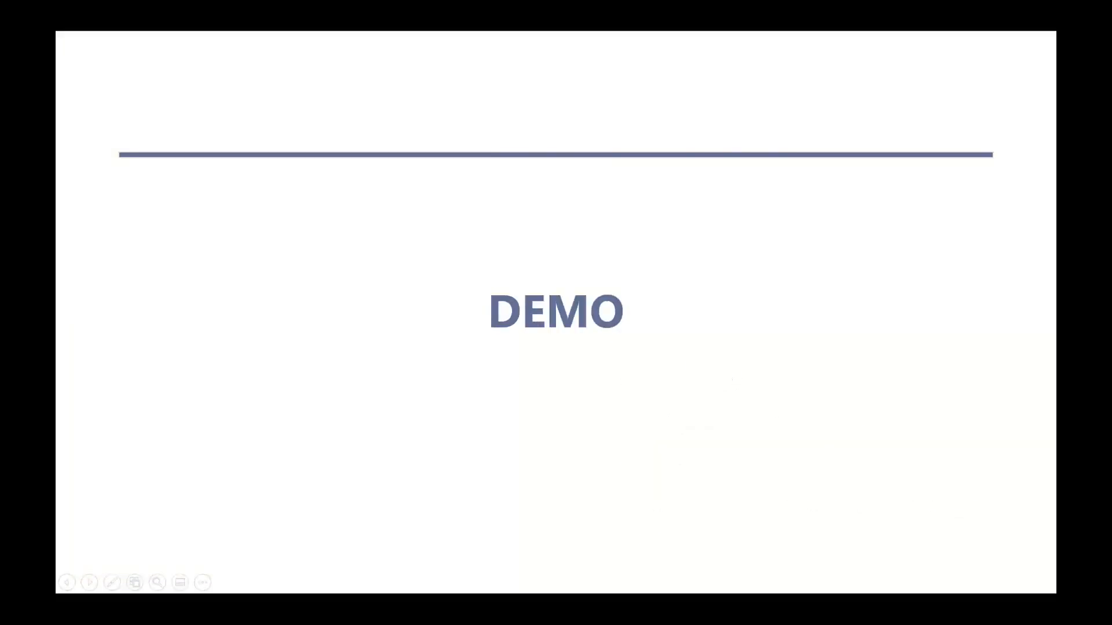
pyautogui.press('Left')
pyautogui.press('Right')
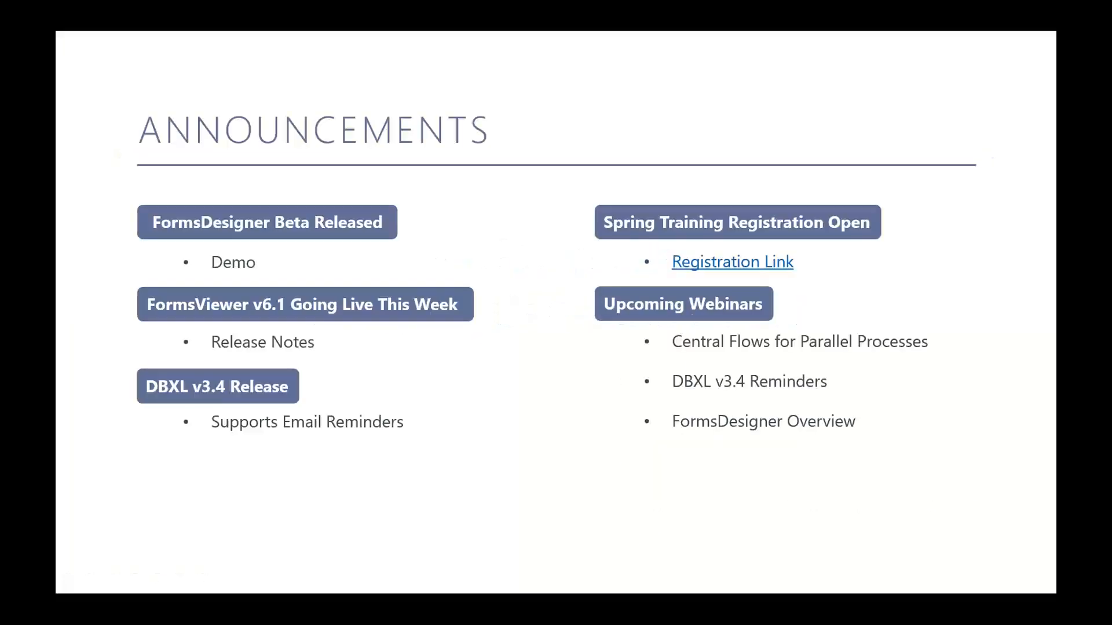
pyautogui.hotkey('alt', 'Tab')
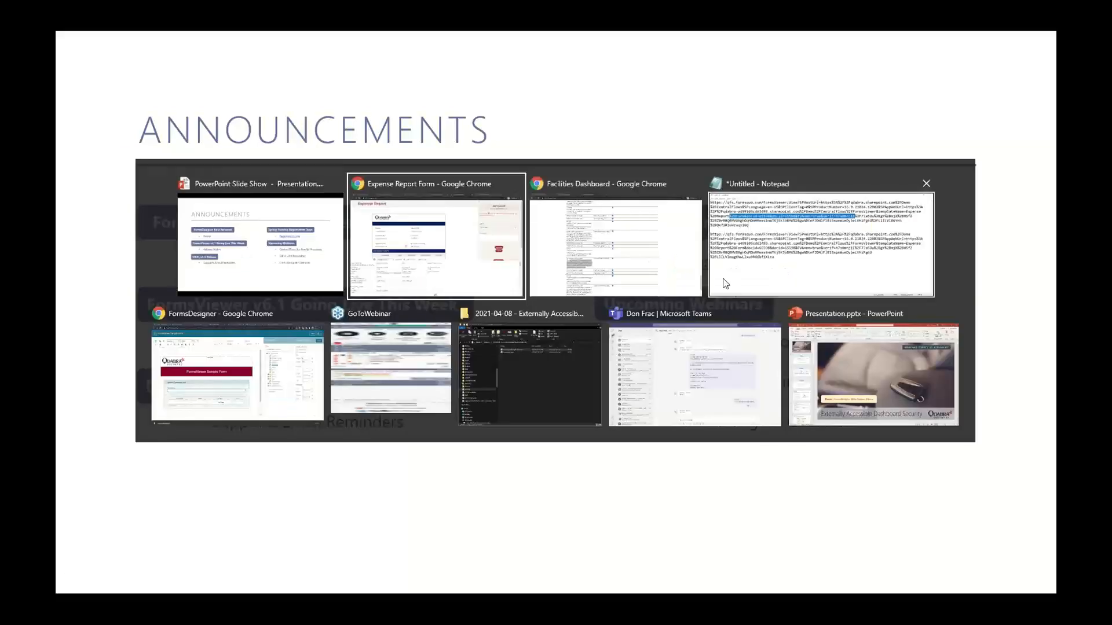
# Switch to the FormsDesigner browser and show the FormsViewer Sample Form's Upload Template page.
pyautogui.hotkey('alt', 'Tab')
pyautogui.hotkey('alt', 'Tab')
pyautogui.hotkey('alt', 'Tab')
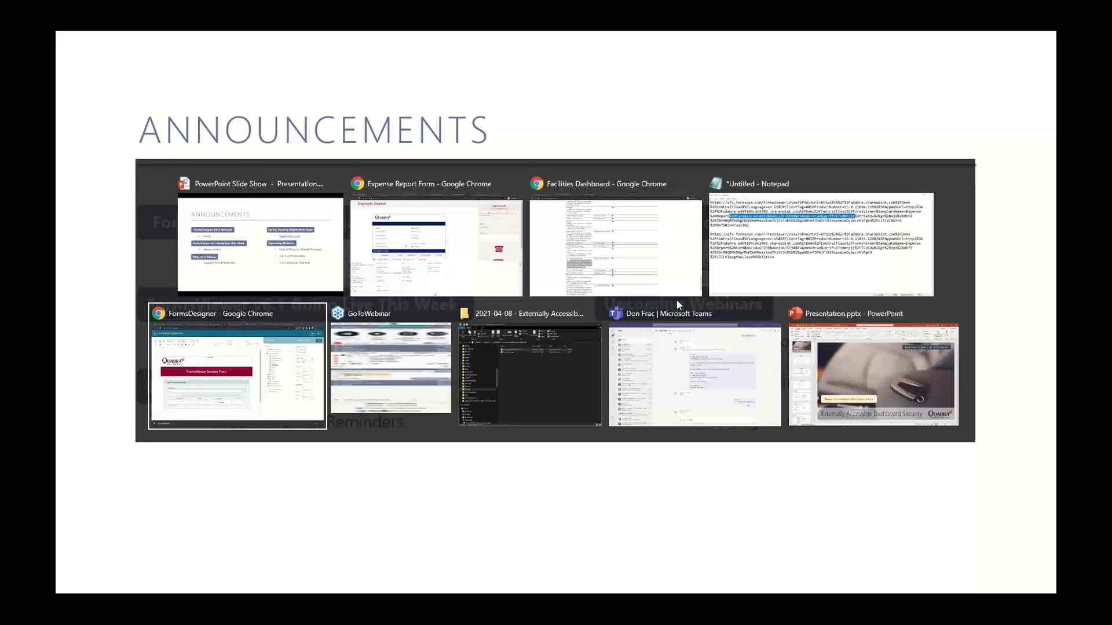
pyautogui.press('Return')
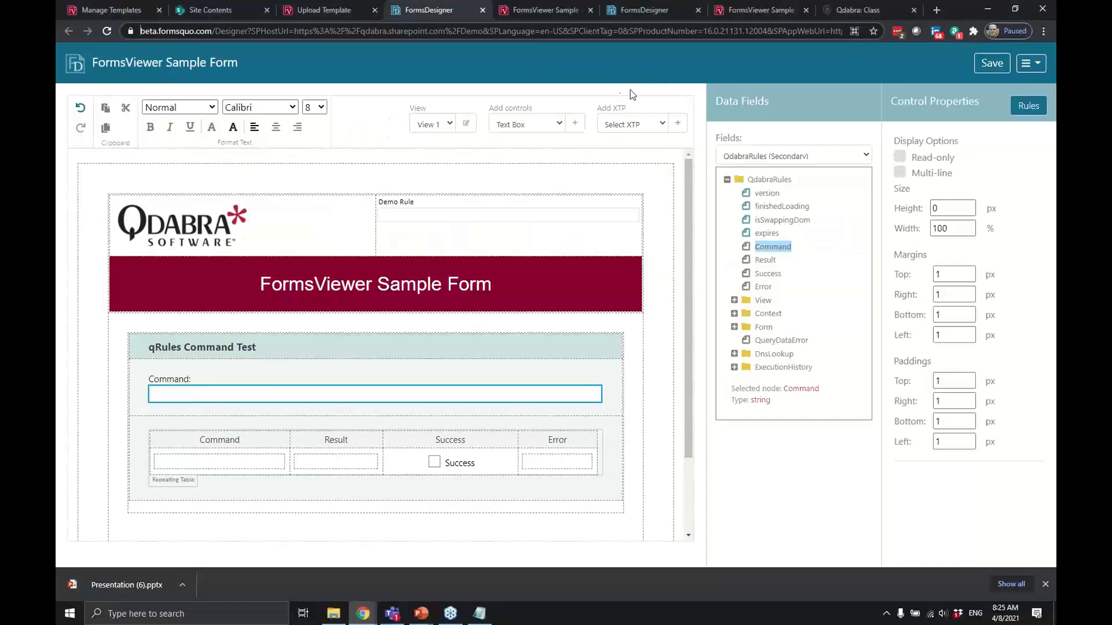
pyautogui.click(313, 11)
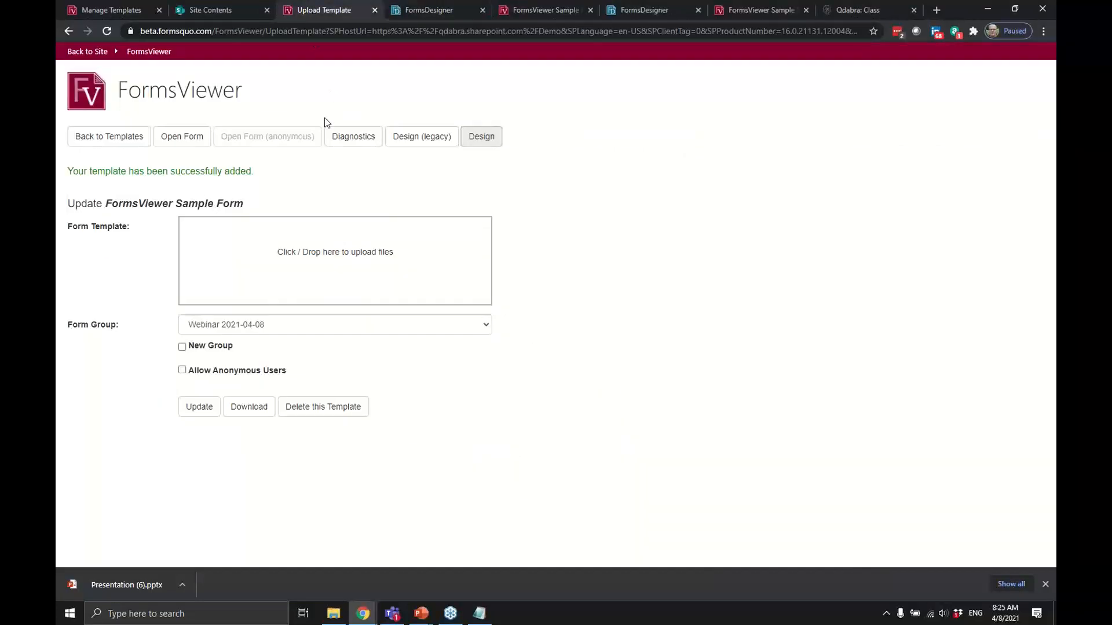
# From the SharePoint Demo site contents, go to Forms Beta template management and start a new upload.
pyautogui.click(218, 13)
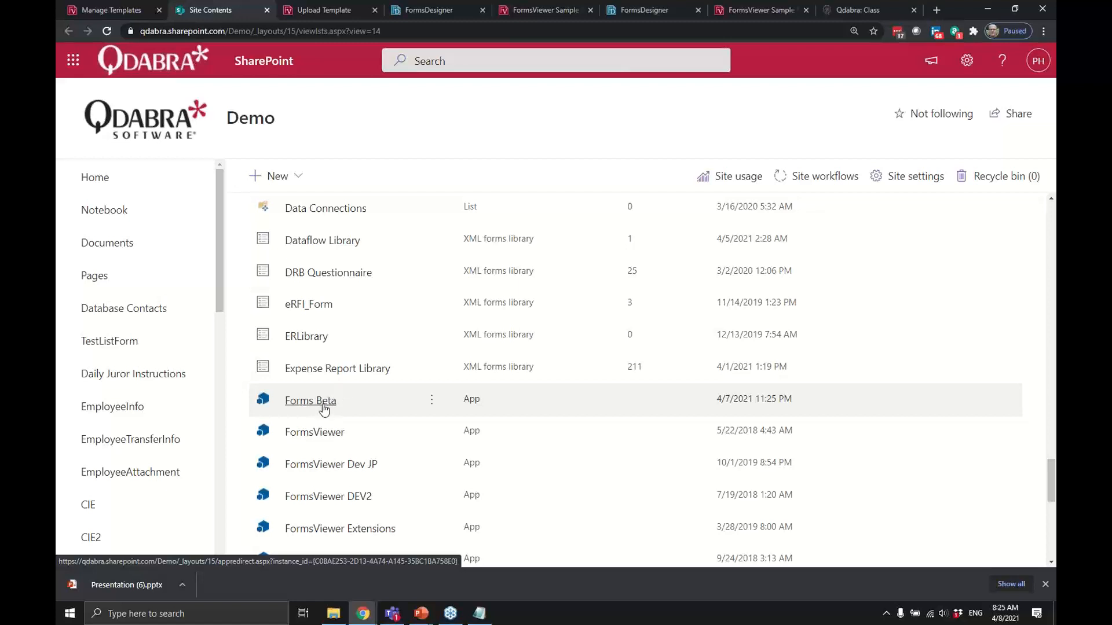
pyautogui.click(320, 404)
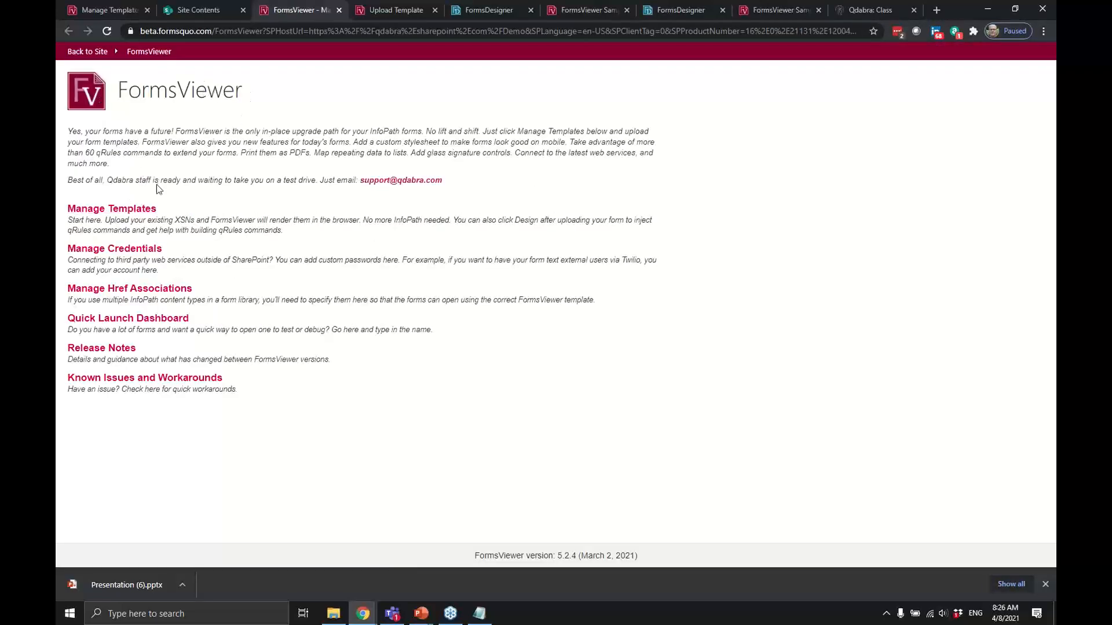
pyautogui.click(130, 212)
pyautogui.click(127, 289)
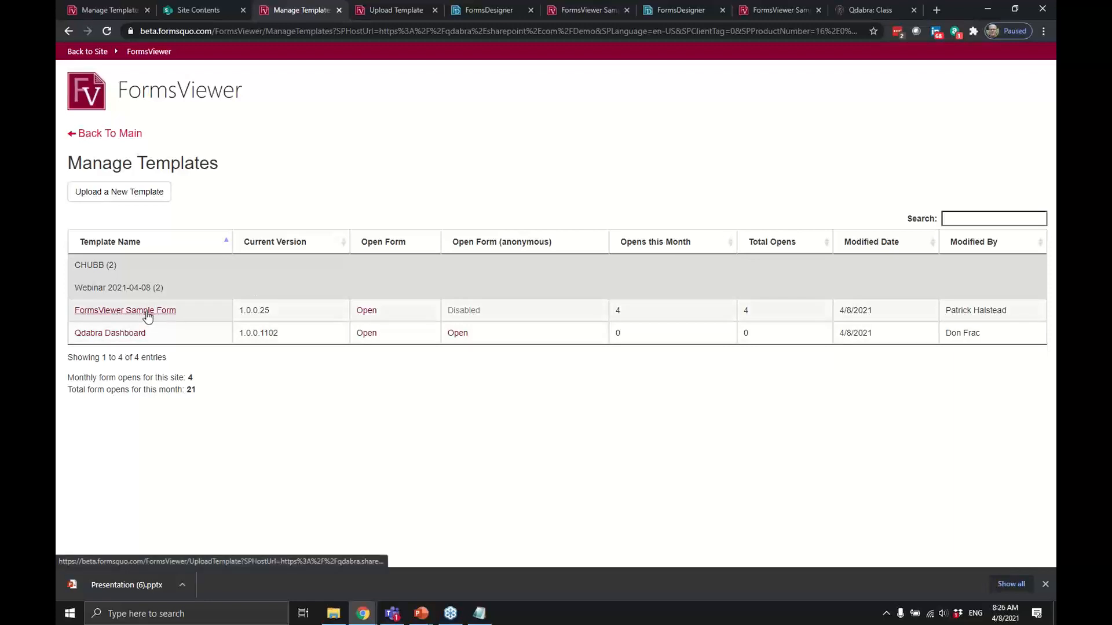
pyautogui.click(161, 197)
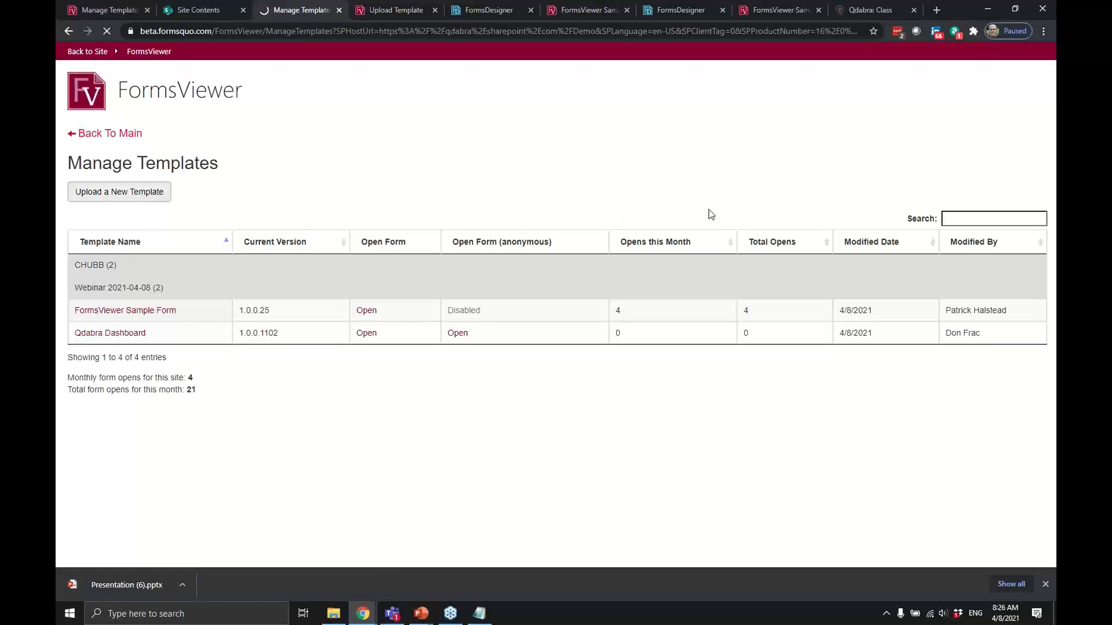
# Choose FormsViewer Sample Form.xsn from the 2021-04-08 Externally Accessible Dashboard Security folder.
pyautogui.click(417, 255)
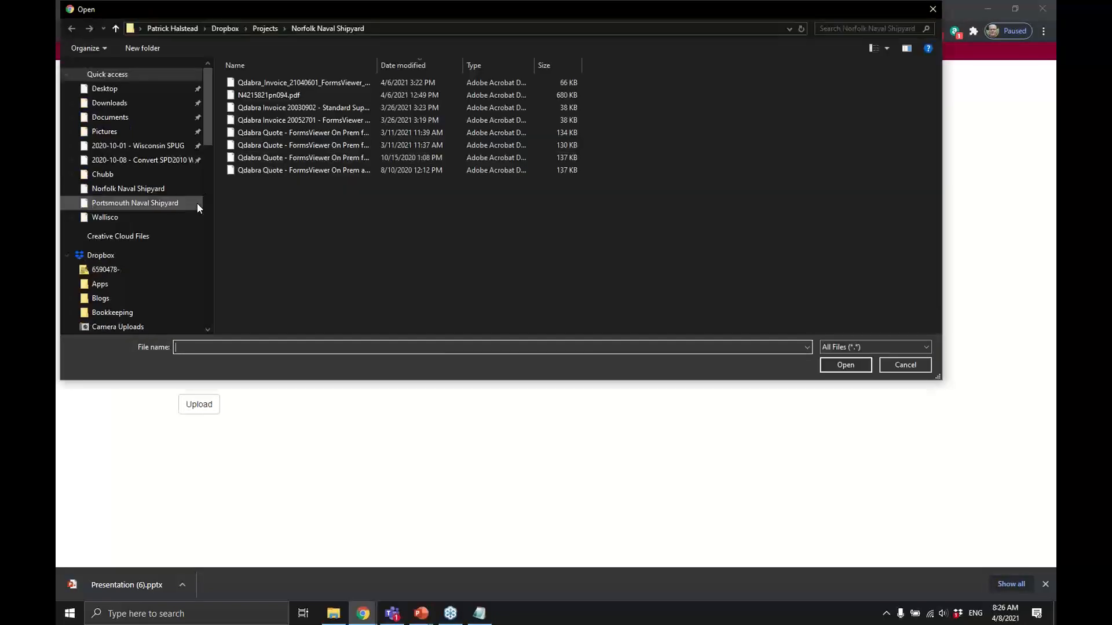
pyautogui.scroll(-5, 155, 246)
pyautogui.scroll(-5, 122, 306)
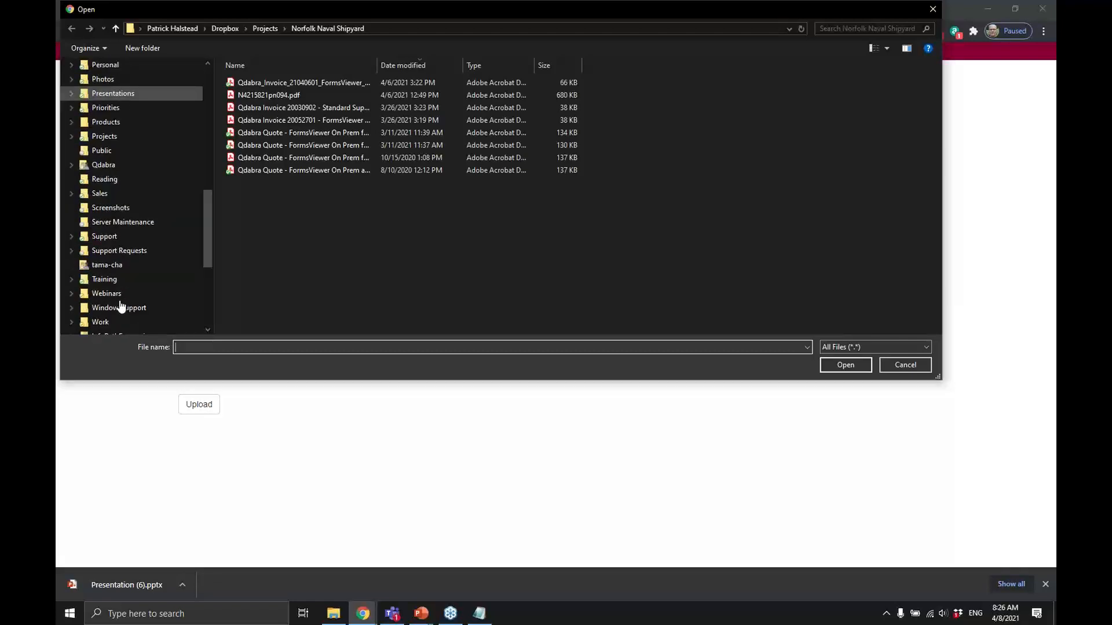
pyautogui.click(115, 293)
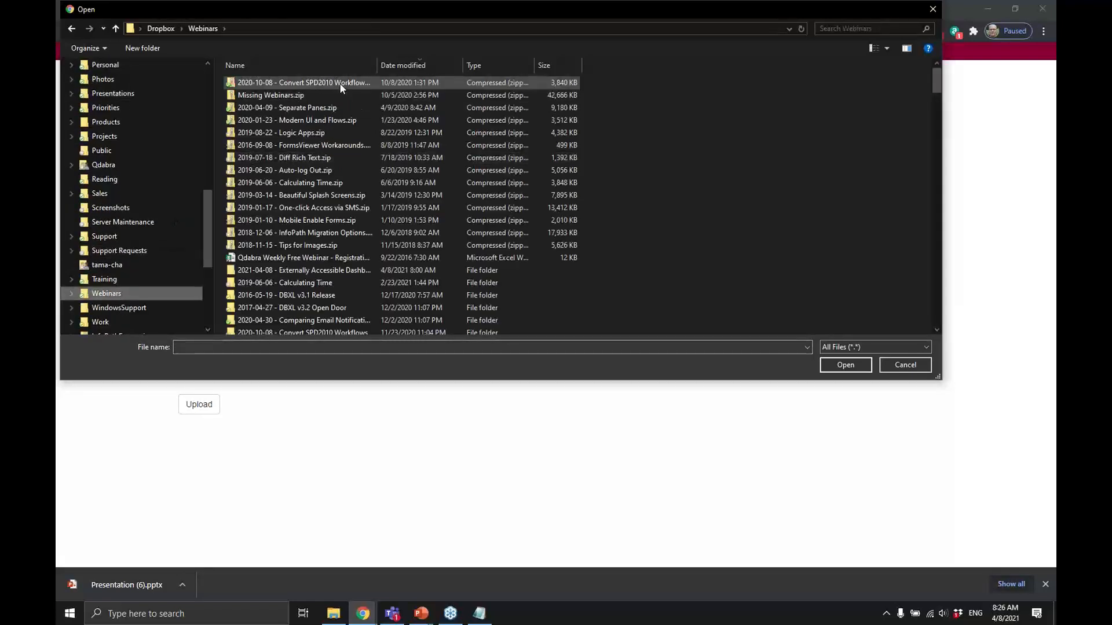
pyautogui.click(391, 68)
pyautogui.click(391, 65)
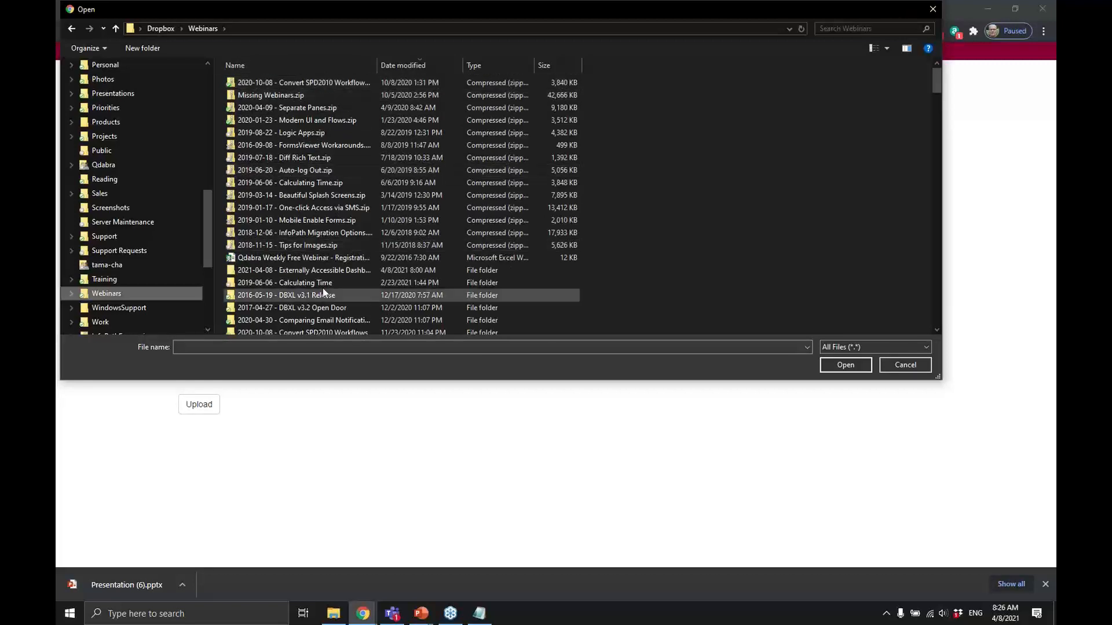
pyautogui.doubleClick(322, 272)
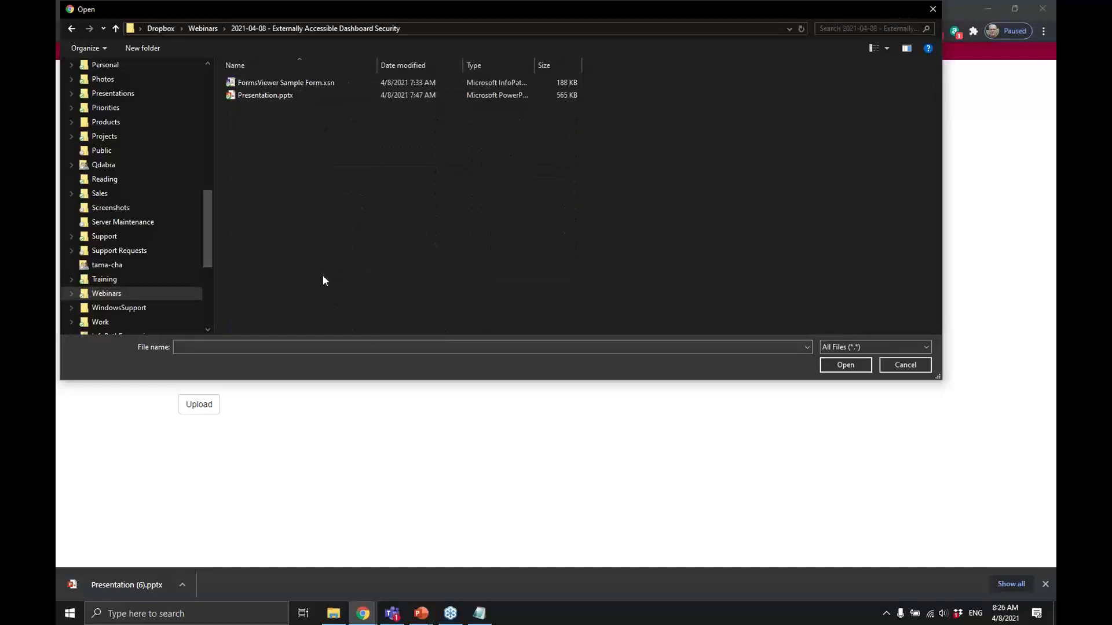
pyautogui.doubleClick(279, 82)
# Name it FormsViewer Sample Form 2 in group Webinar 2021-04-08, allow anonymous users, and upload.
pyautogui.click(329, 194)
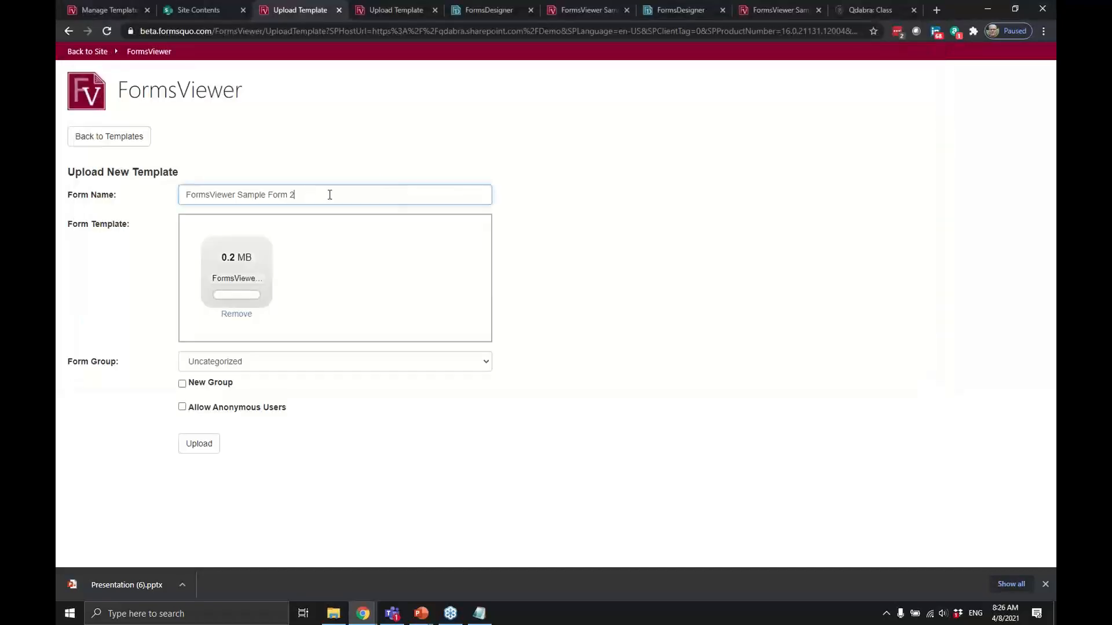
pyautogui.click(250, 364)
pyautogui.click(241, 399)
pyautogui.click(182, 408)
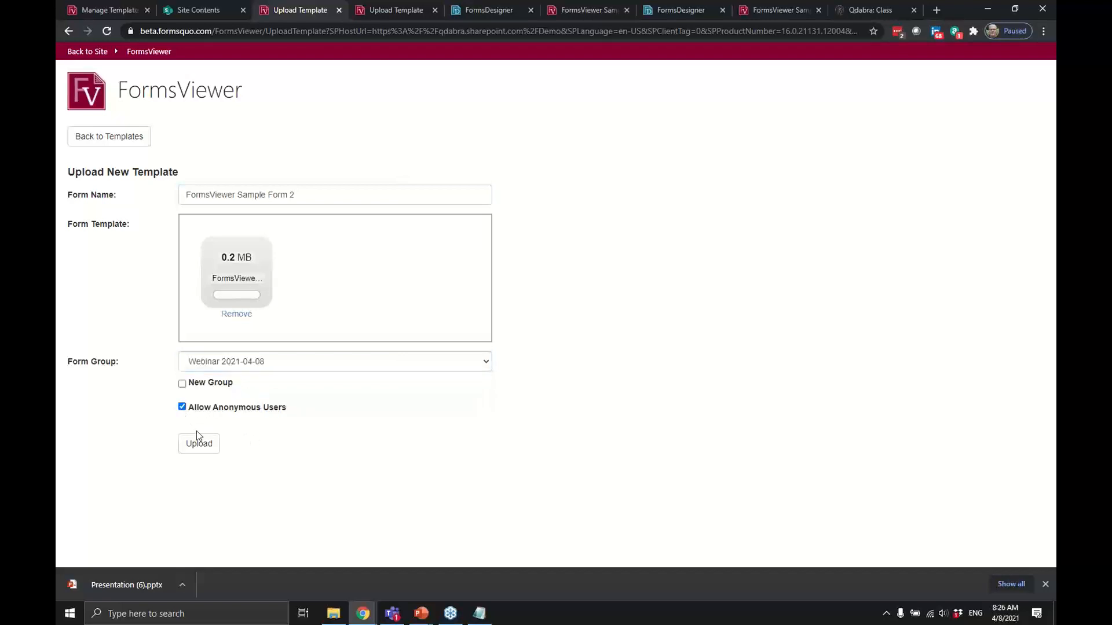
pyautogui.click(198, 442)
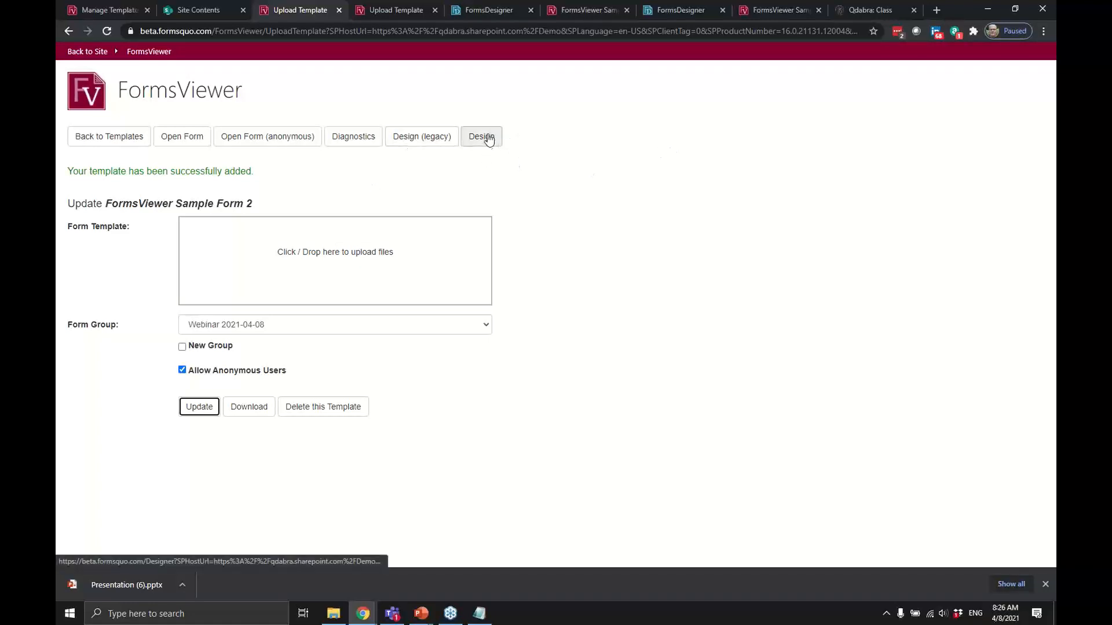
# Open the new template in the legacy designer and pick the Encode command in Command Builder.
pyautogui.click(414, 139)
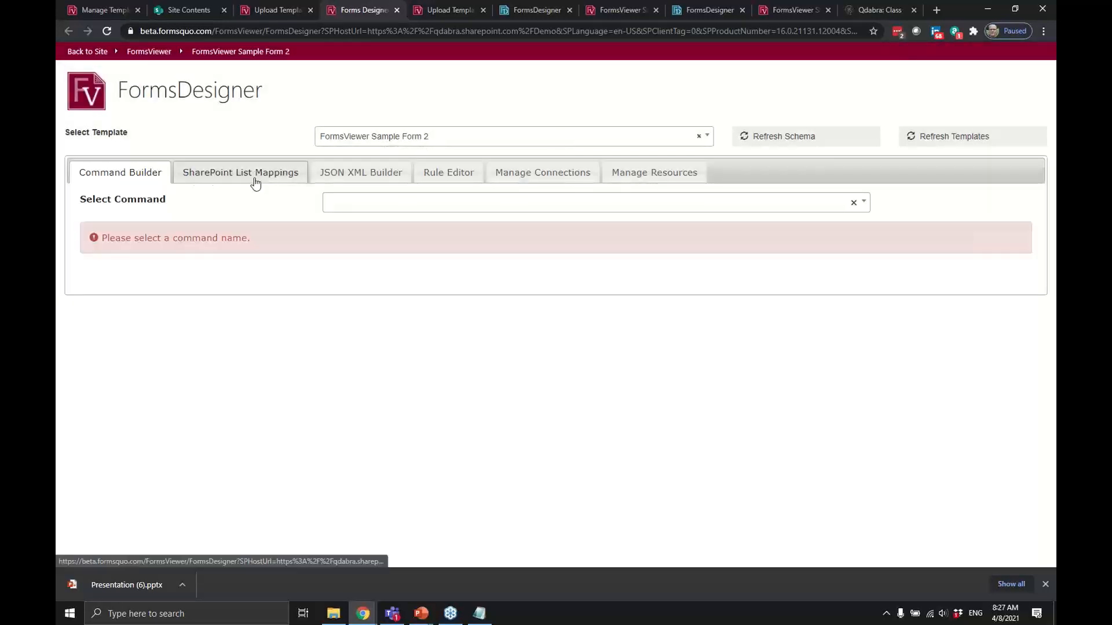
pyautogui.click(390, 203)
pyautogui.write('ERn')
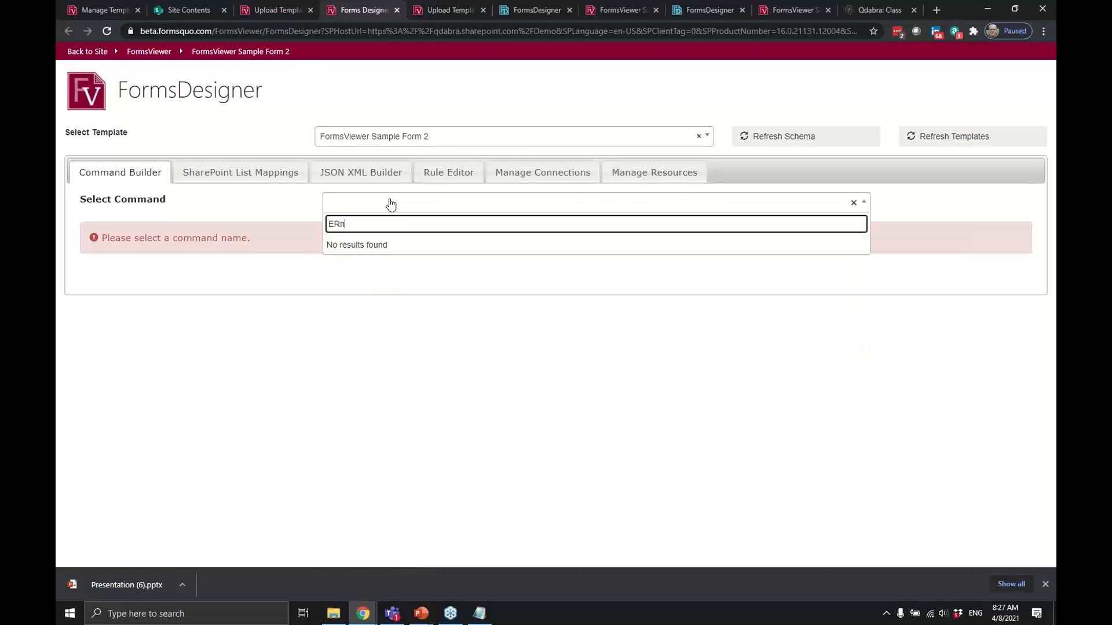
pyautogui.press('Left')
pyautogui.press('Left')
pyautogui.press('BackSpace')
pyautogui.press('End')
pyautogui.click(388, 244)
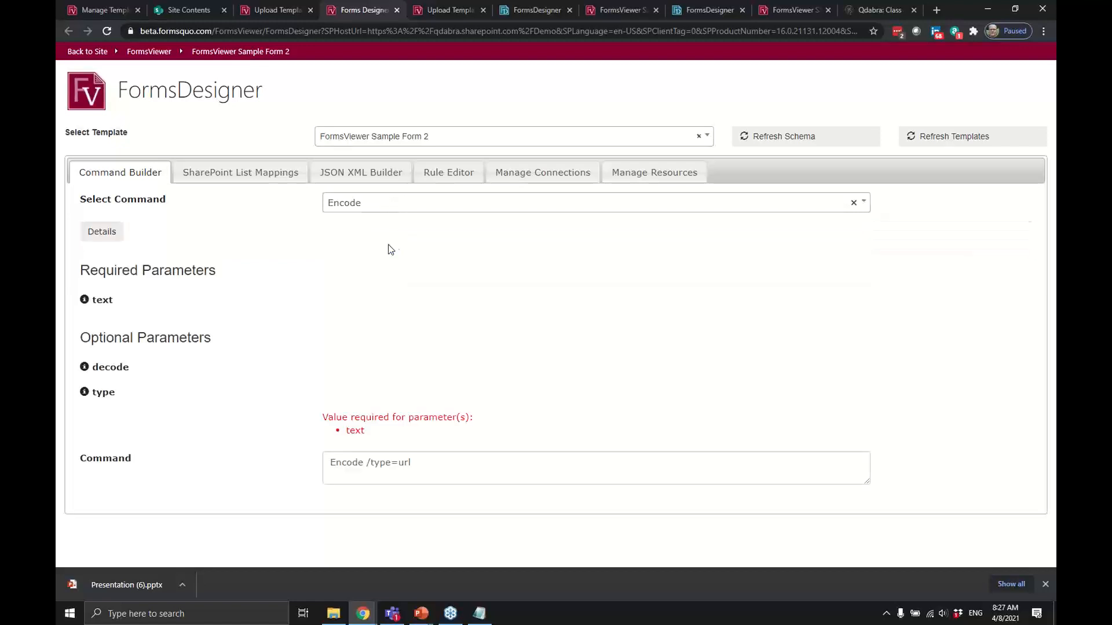
pyautogui.scroll(-1, 441, 438)
pyautogui.scroll(1, 440, 438)
# Review the SharePoint List Mappings page, then return to the template's upload page.
pyautogui.click(231, 176)
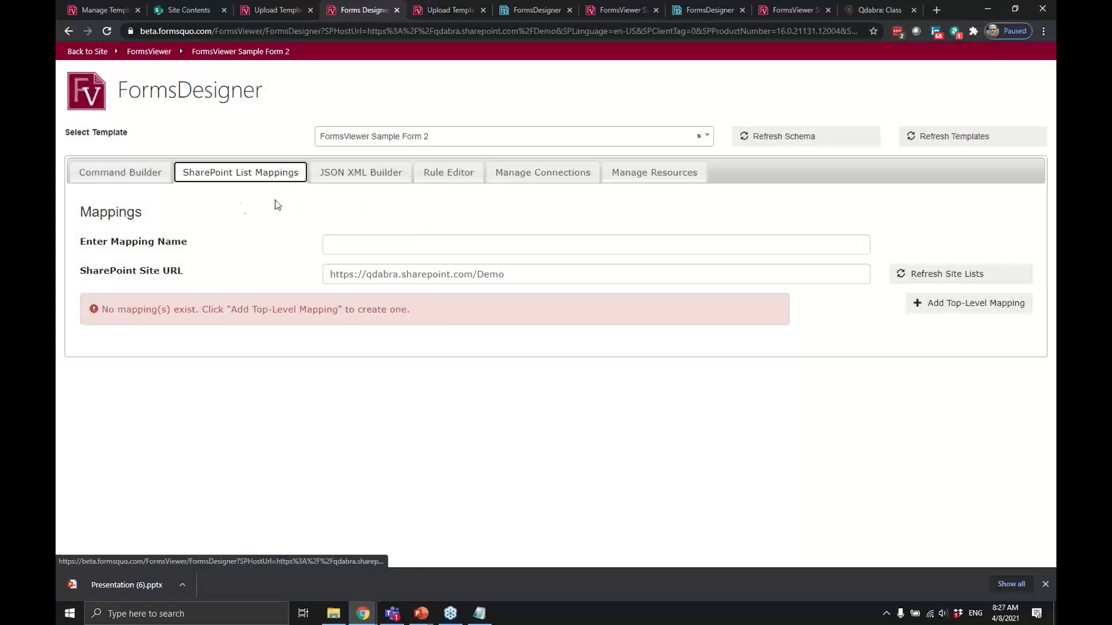
pyautogui.click(156, 174)
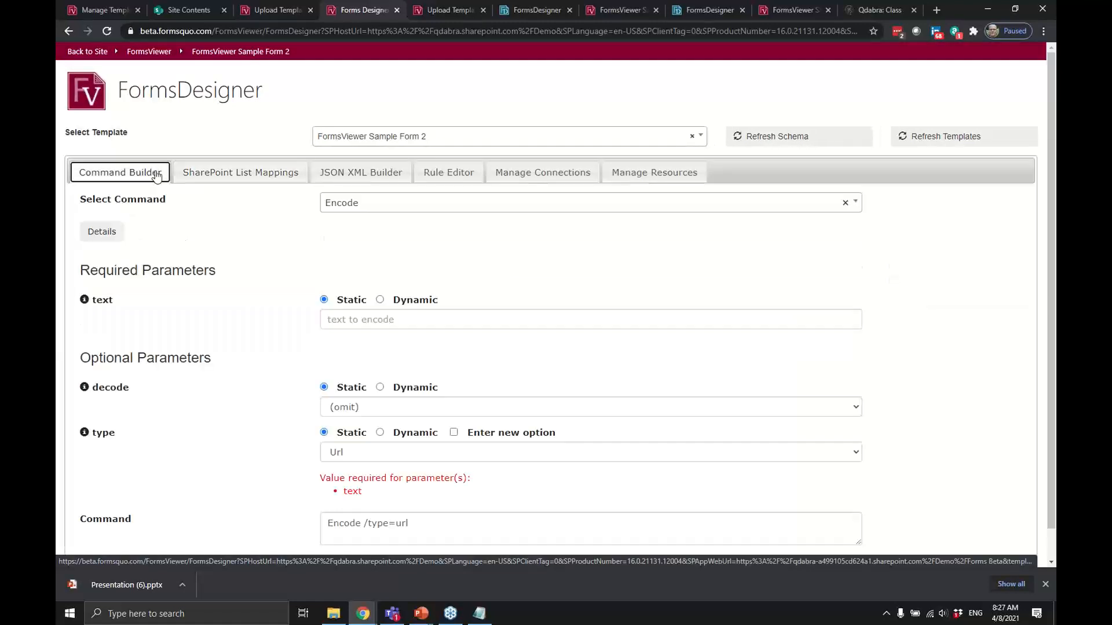
pyautogui.click(240, 175)
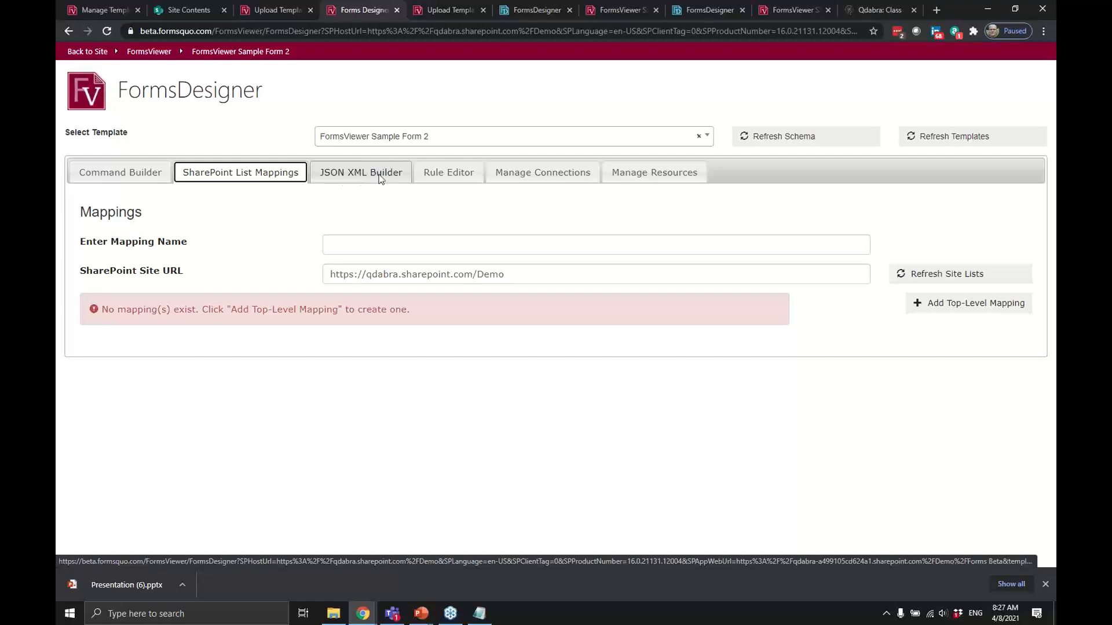
pyautogui.click(276, 12)
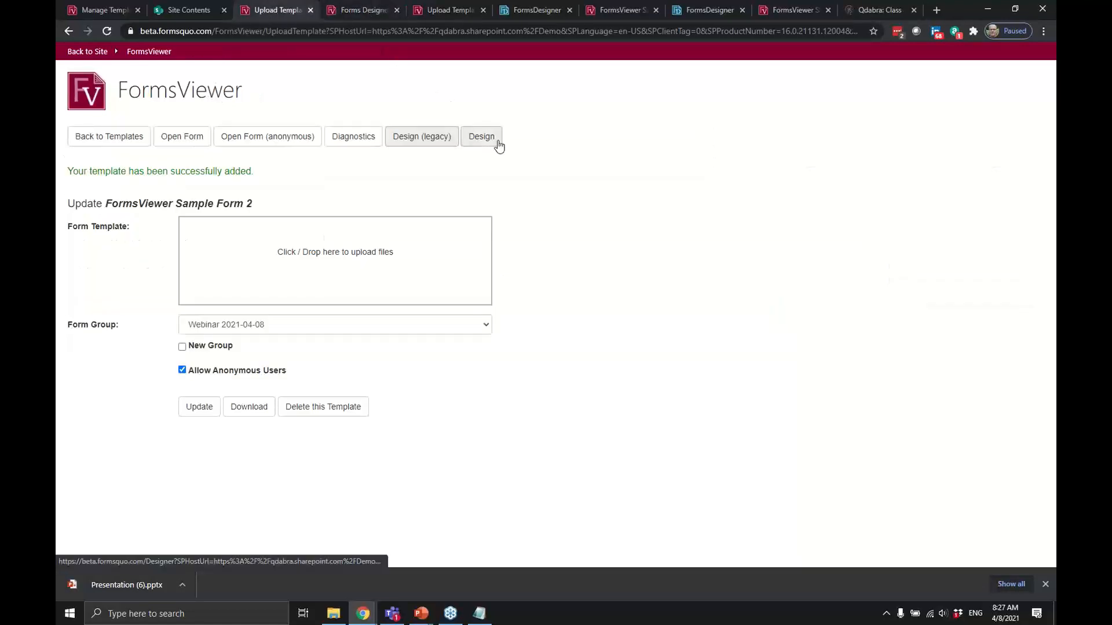
# Load FormsViewer Sample Form 2 in the new designer and check the View list without switching views.
pyautogui.click(497, 141)
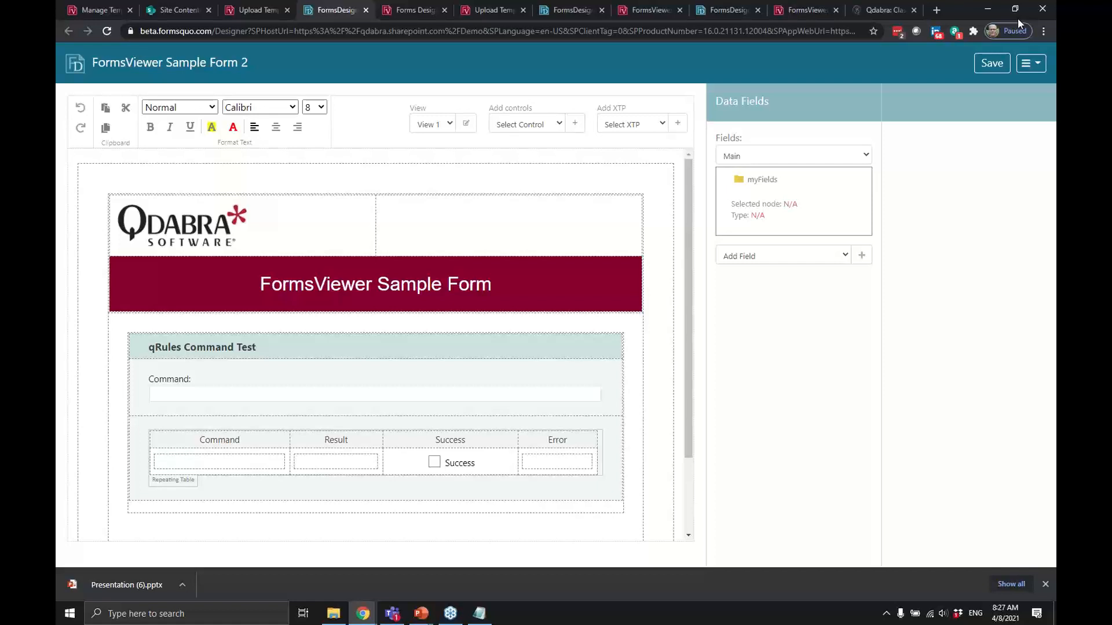
pyautogui.click(1017, 19)
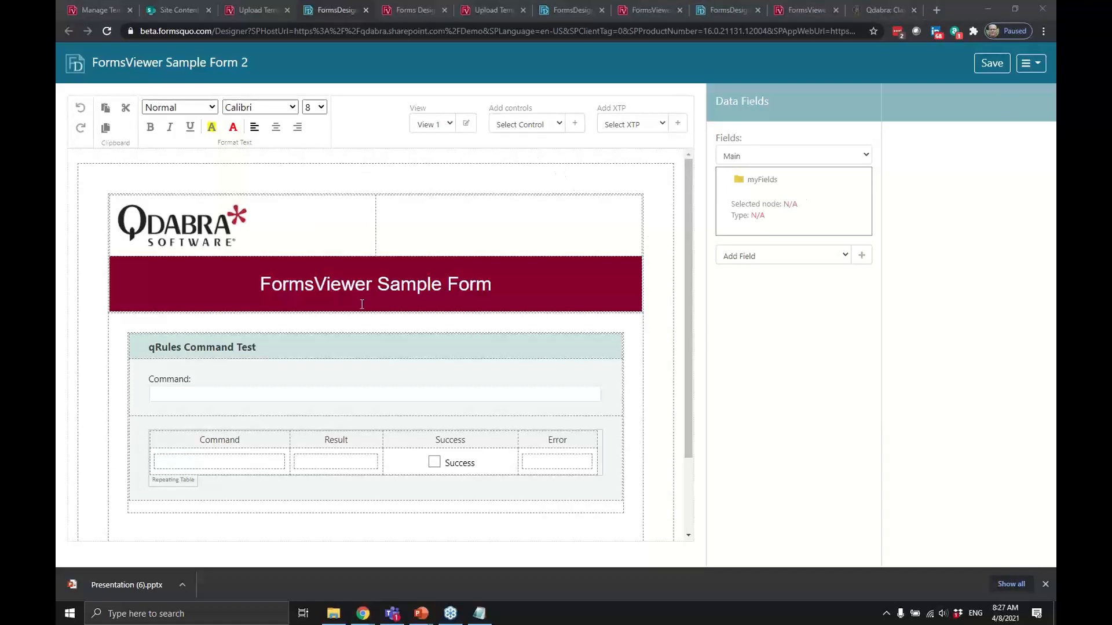
pyautogui.click(393, 234)
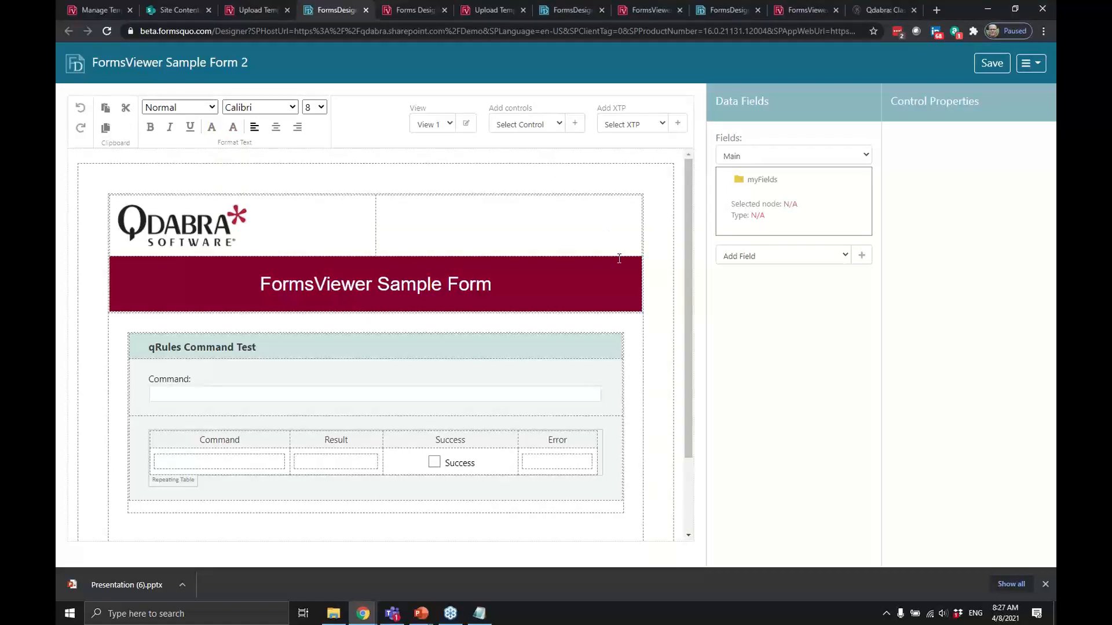
pyautogui.scroll(-2, 512, 271)
pyautogui.scroll(2, 535, 231)
pyautogui.click(453, 123)
pyautogui.click(448, 214)
# Switch to the eQEC form's designer tab and scroll through its design.
pyautogui.click(557, 12)
pyautogui.click(715, 10)
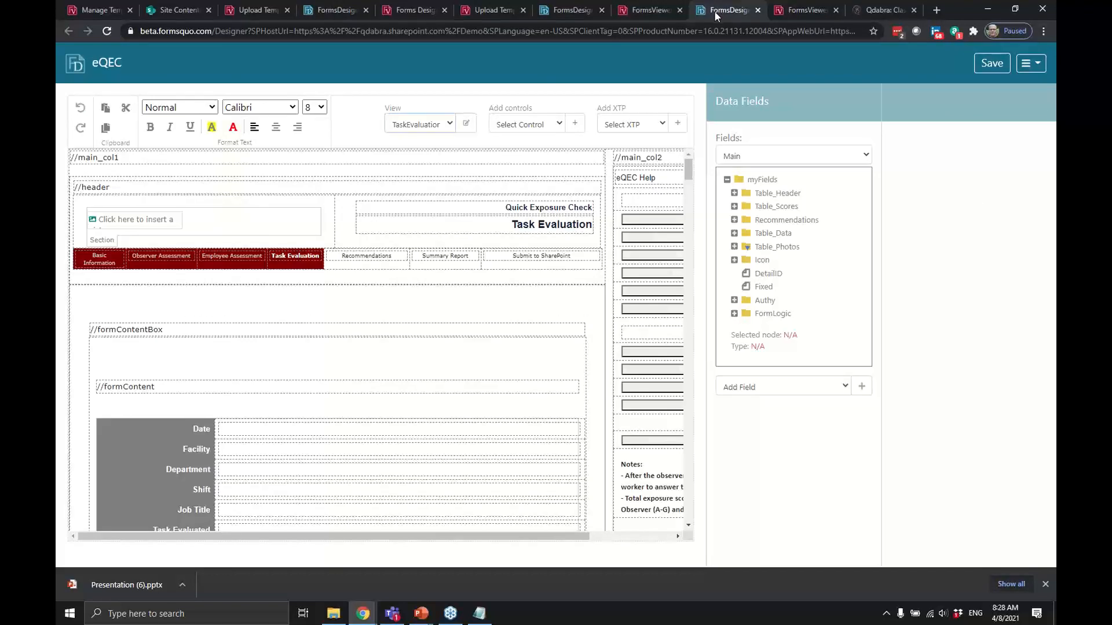
pyautogui.scroll(-9, 391, 322)
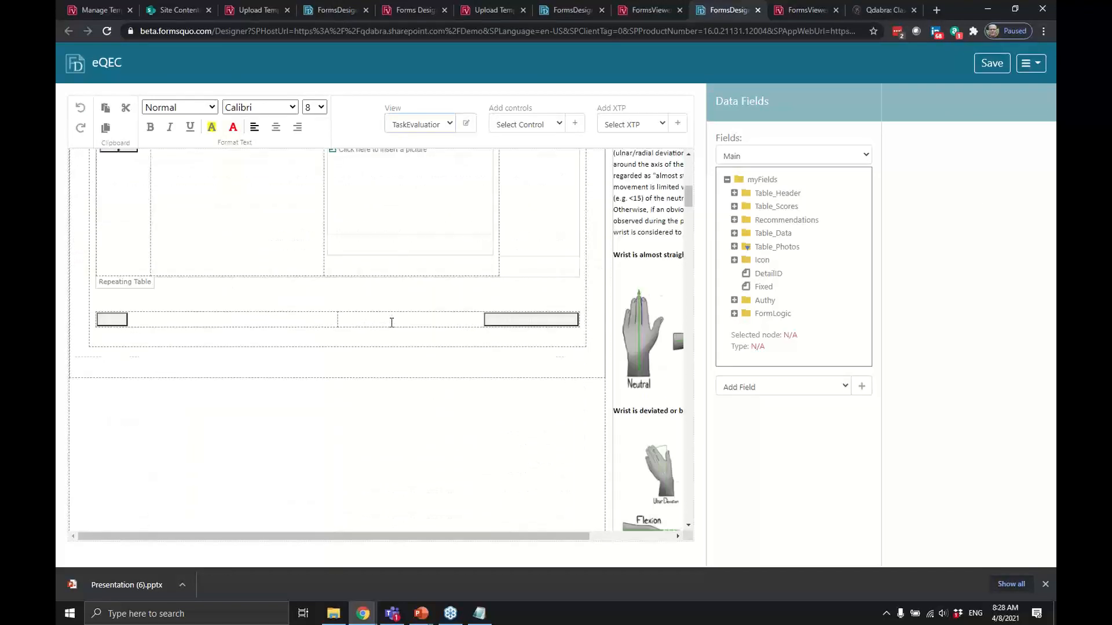
pyautogui.scroll(3, 392, 322)
# Bring up the Central Flows Dashboard page, then cycle windows toward the Facilities Dashboard.
pyautogui.hotkey('alt', 'Tab')
pyautogui.hotkey('alt', 'Tab')
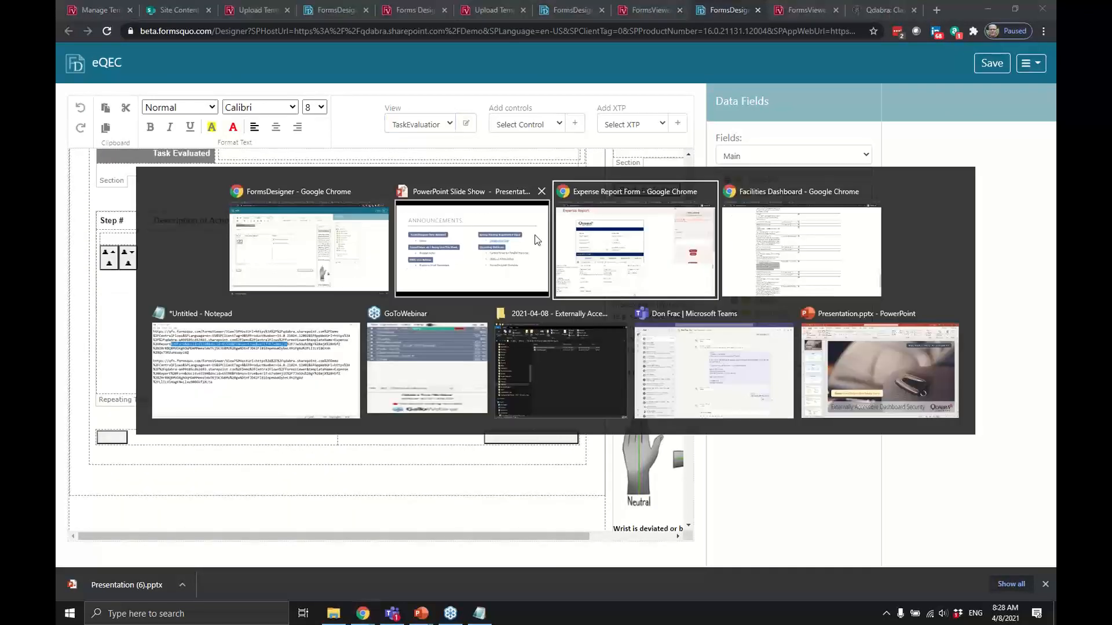
pyautogui.click(137, 12)
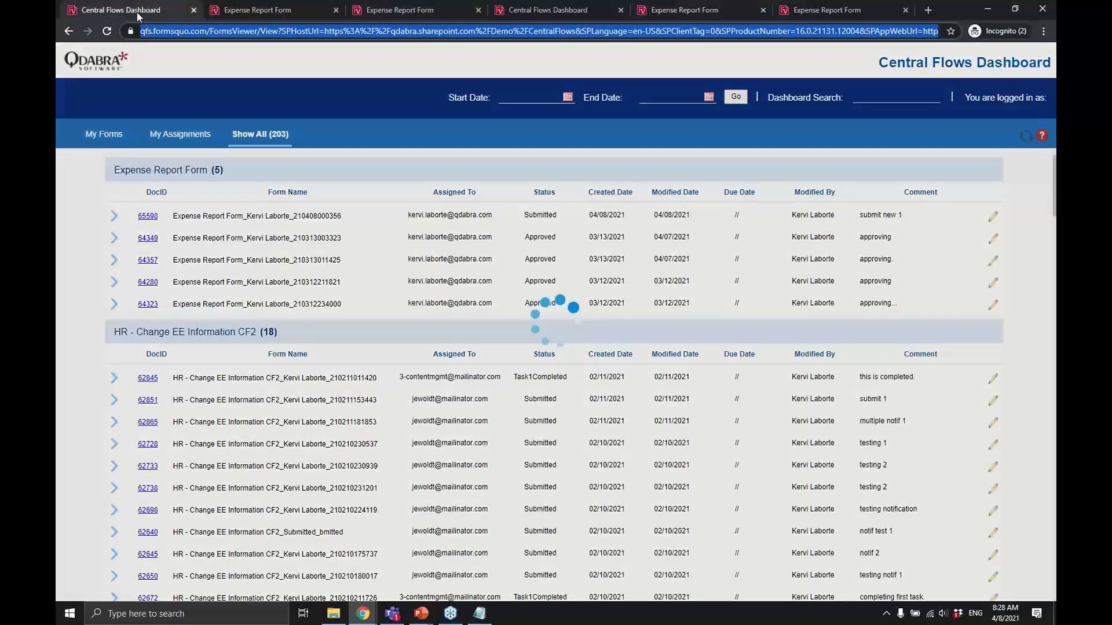
pyautogui.press('Tab')
pyautogui.press('Tab')
pyautogui.press('Tab')
pyautogui.press('Tab')
pyautogui.press('Tab')
pyautogui.press('Tab')
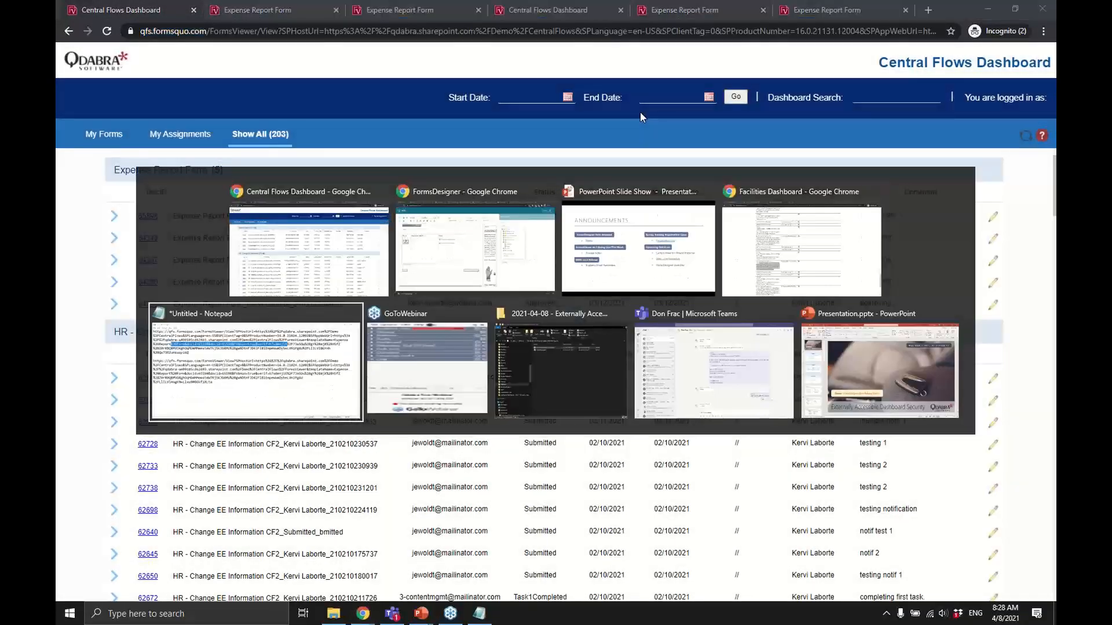
pyautogui.hotkey('alt', 'shift', 'Tab')
pyautogui.hotkey('alt', 'shift', 'Tab')
pyautogui.hotkey('alt', 'shift', 'Tab')
pyautogui.hotkey('alt', 'shift', 'Tab')
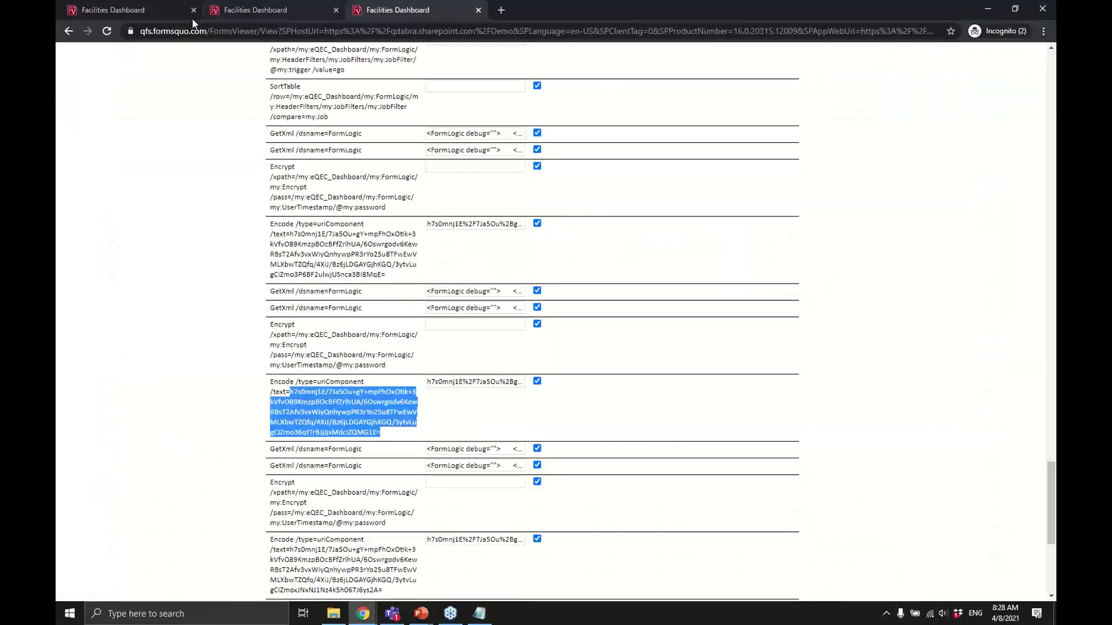
# Open a Chubb assessment from the Facilities Dashboard table and show its Shoulder/Arm exposure help.
pyautogui.click(120, 15)
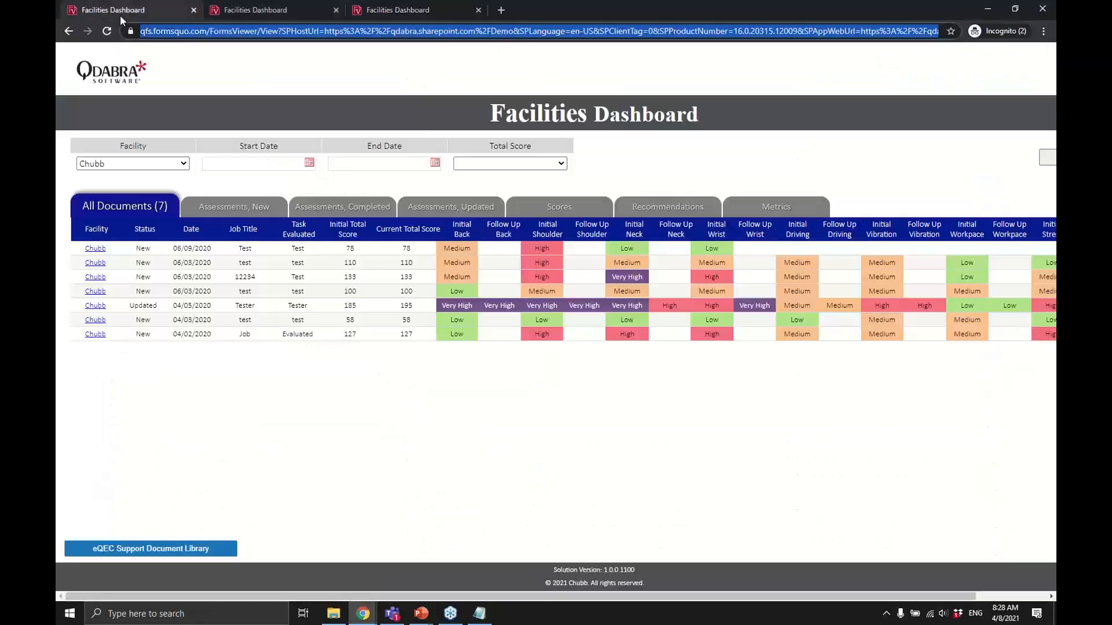
pyautogui.click(102, 306)
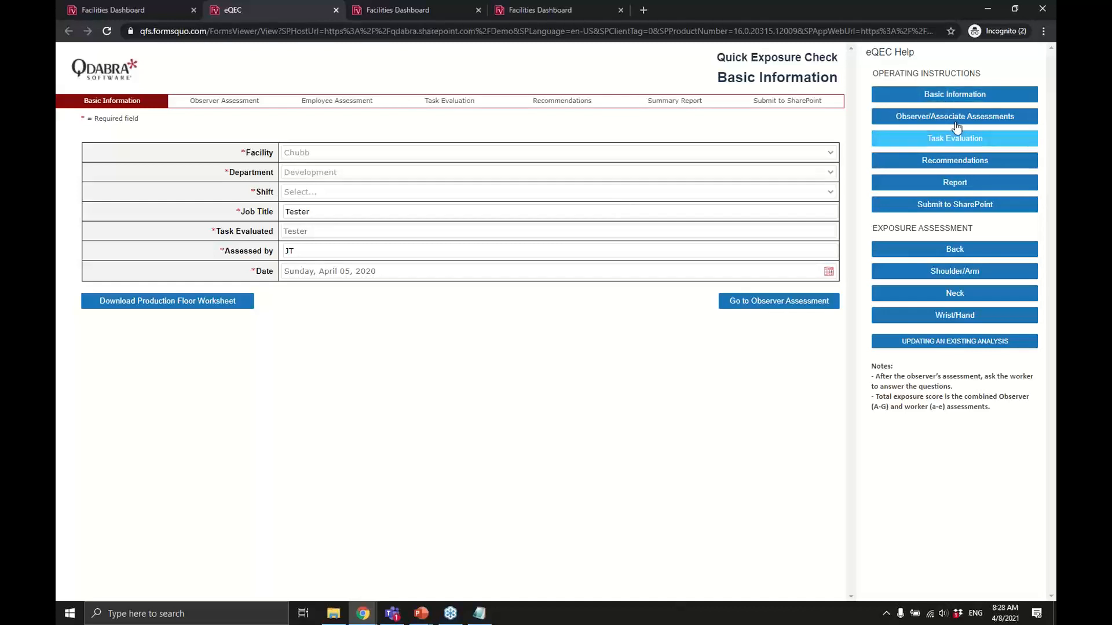
pyautogui.click(950, 272)
pyautogui.scroll(-3, 923, 249)
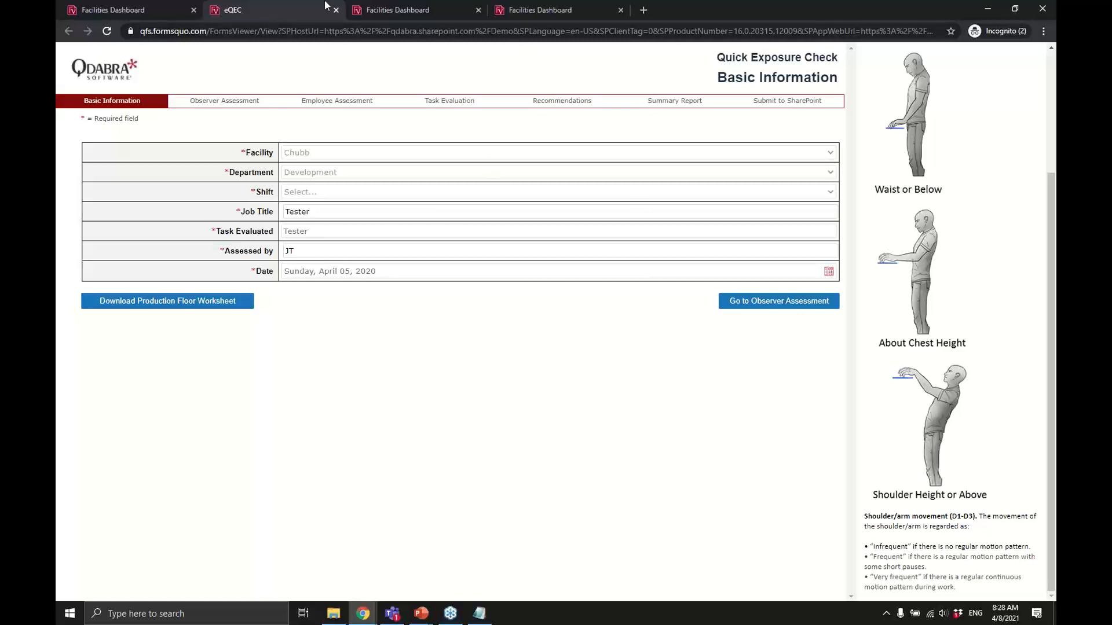
# In the eQEC designer, switch to the Associate Assessment view, then the Recommendations view.
pyautogui.hotkey('alt', 'Tab')
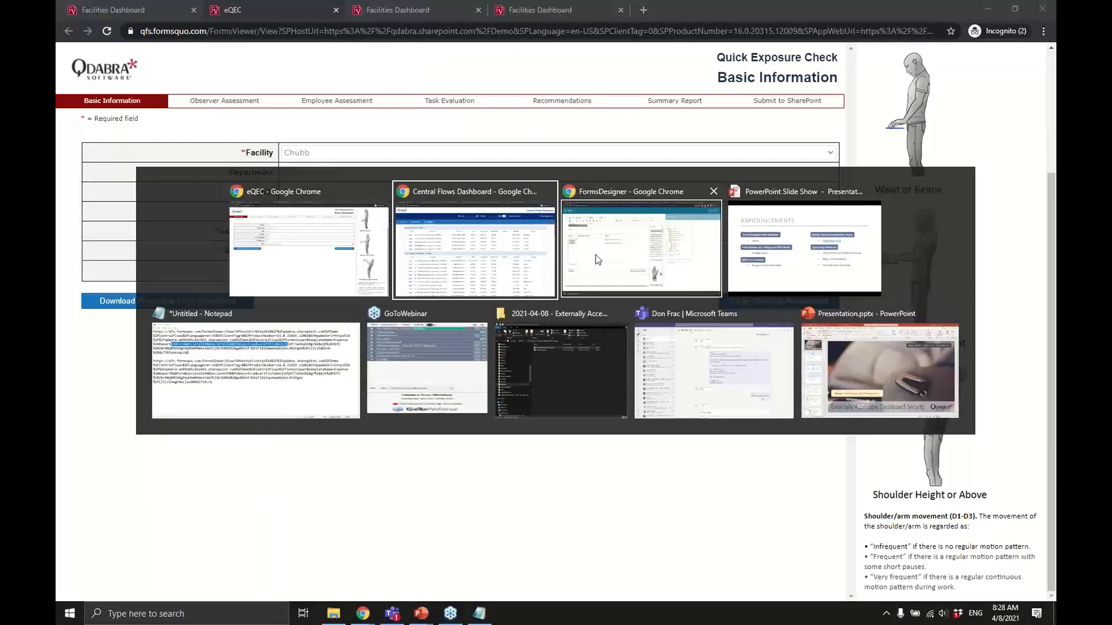
pyautogui.click(596, 255)
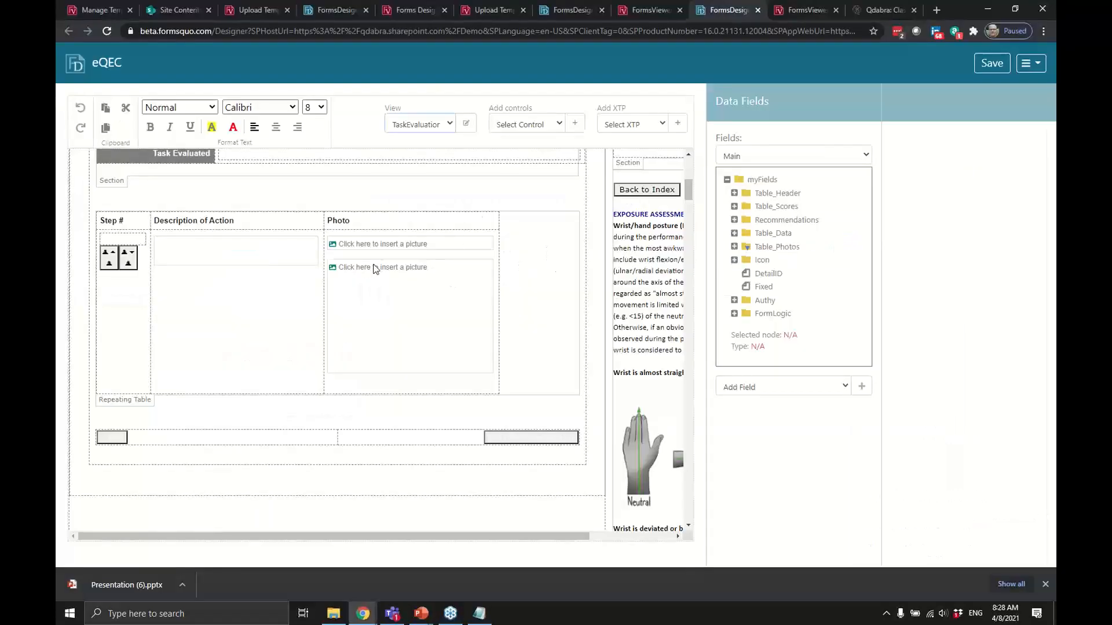
pyautogui.scroll(-5, 374, 268)
pyautogui.scroll(2, 374, 264)
pyautogui.scroll(7, 374, 264)
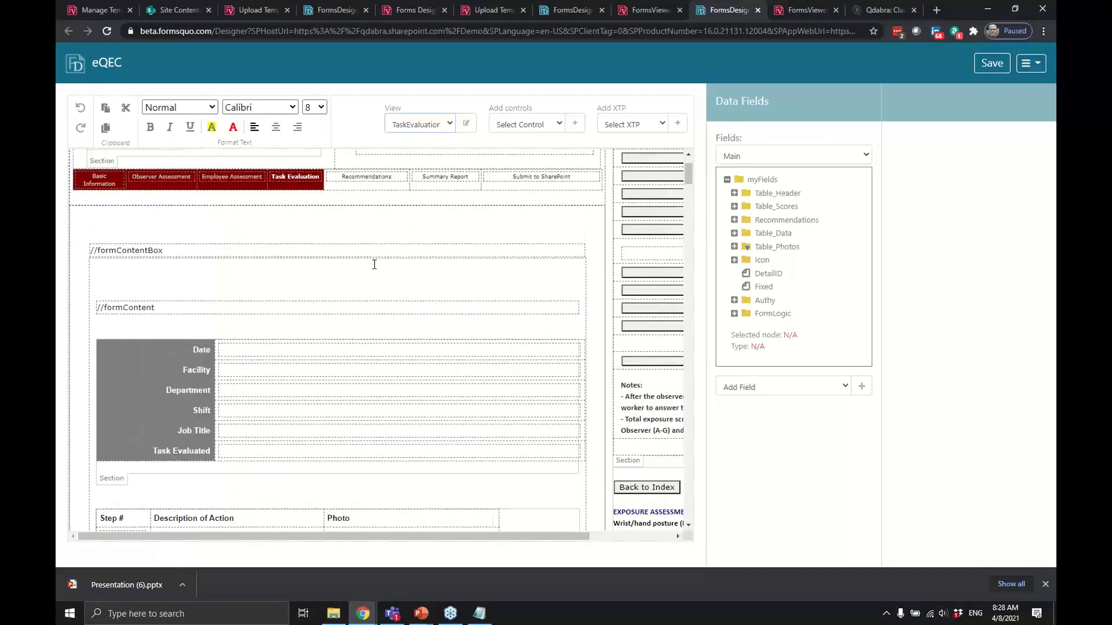
pyautogui.scroll(1, 374, 264)
pyautogui.click(452, 124)
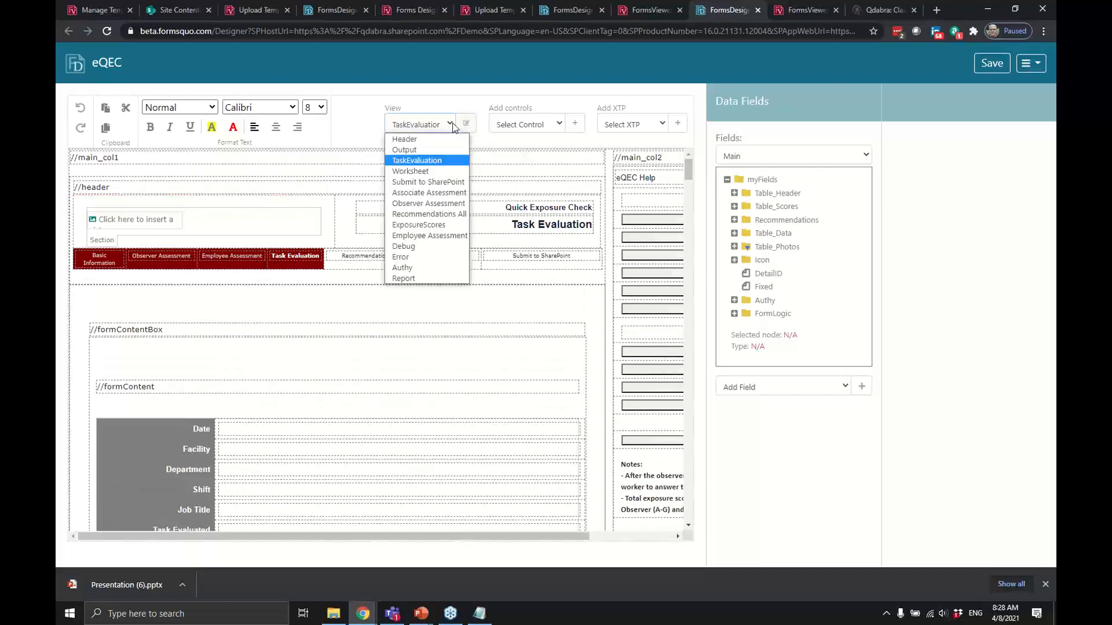
pyautogui.click(446, 191)
pyautogui.click(445, 123)
pyautogui.click(446, 217)
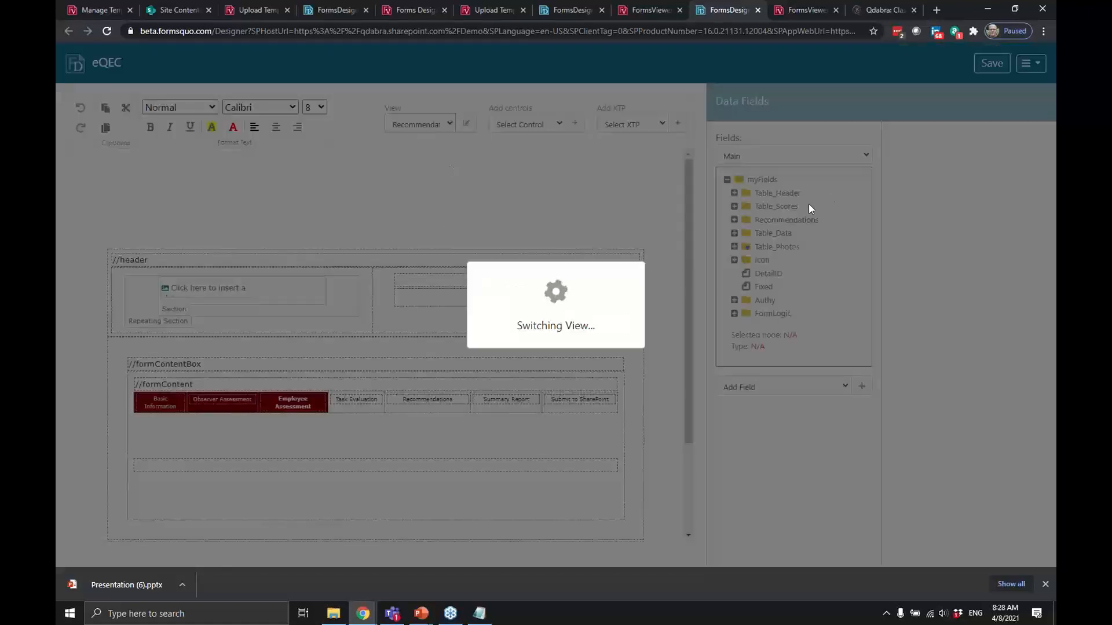
# Scroll the Recommendations view, then return to the FormsViewer Sample Form 2 design.
pyautogui.scroll(-10, 668, 264)
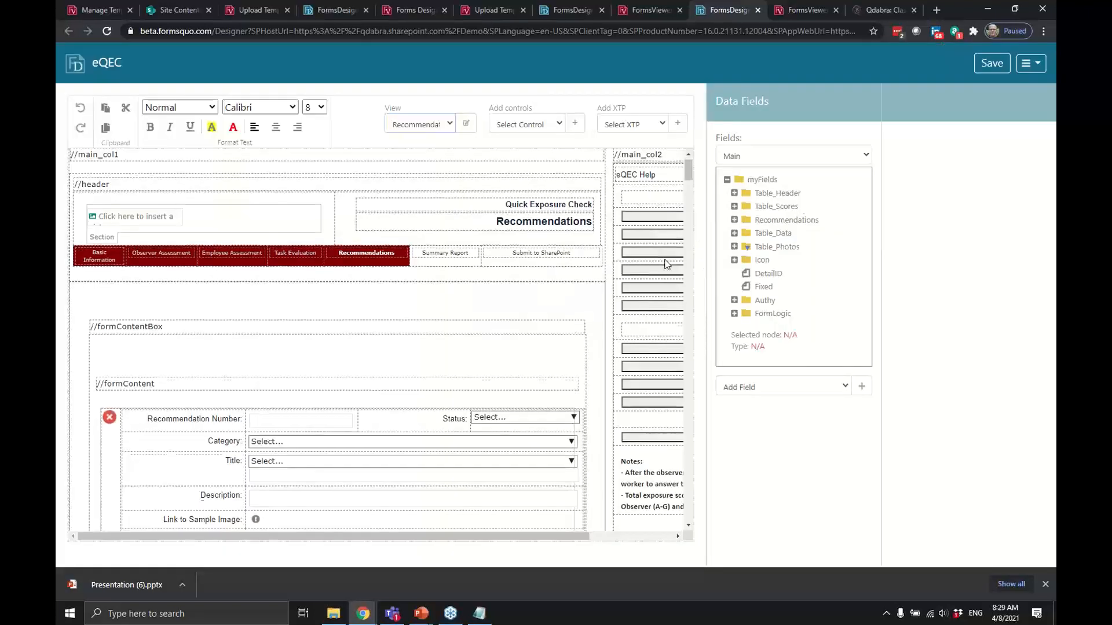
pyautogui.scroll(10, 666, 259)
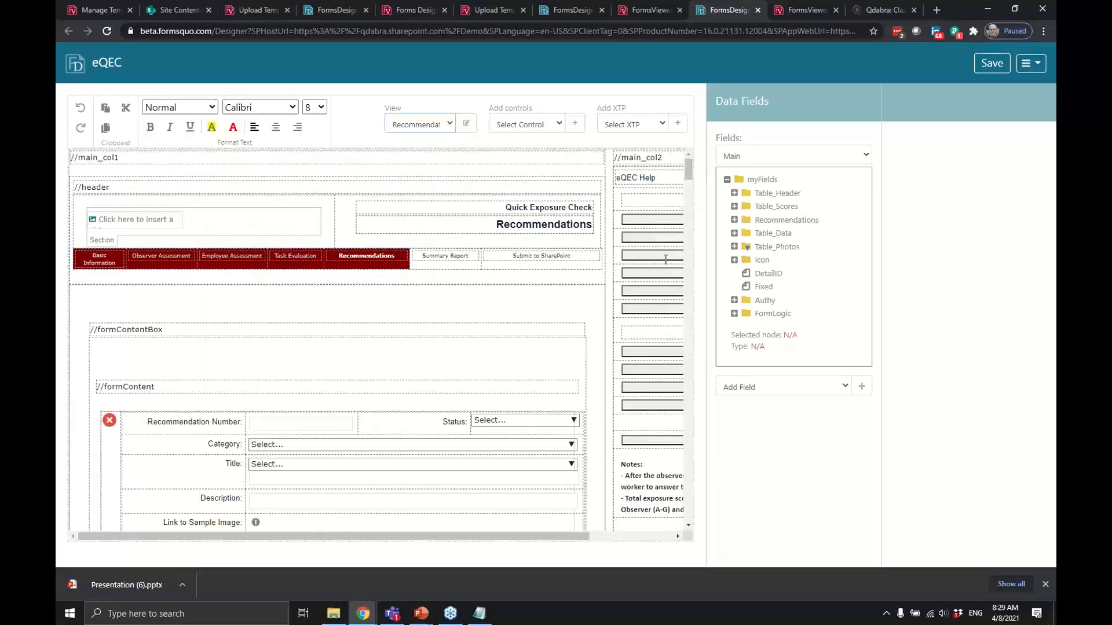
pyautogui.click(333, 9)
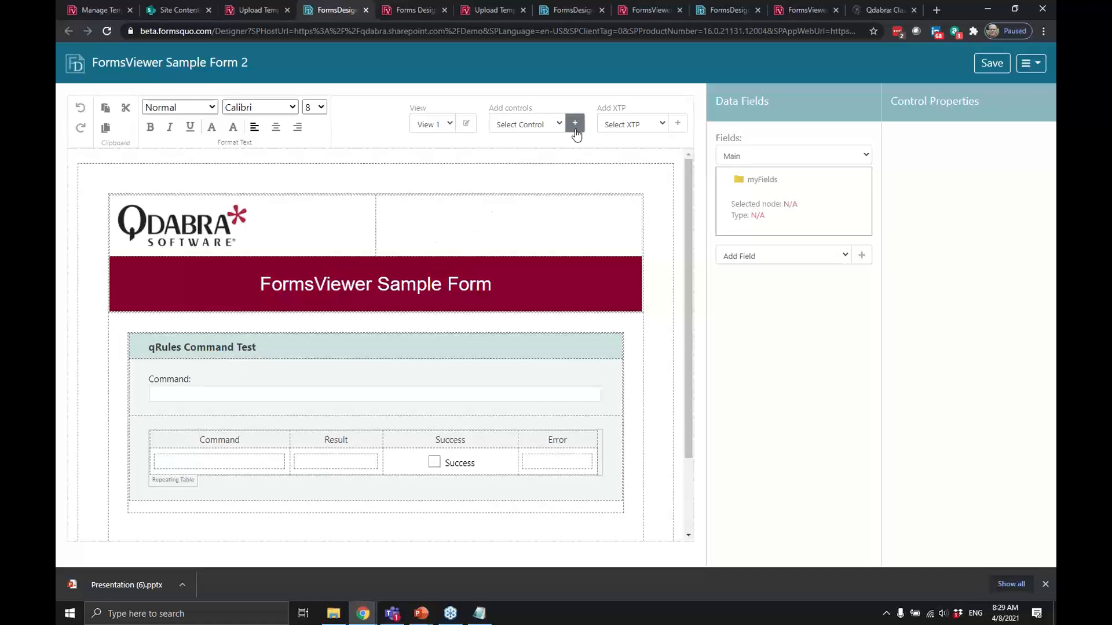
# Insert a text box in the header's right cell bound to a new myFields text field named Demo.
pyautogui.click(530, 124)
pyautogui.click(544, 147)
pyautogui.click(576, 127)
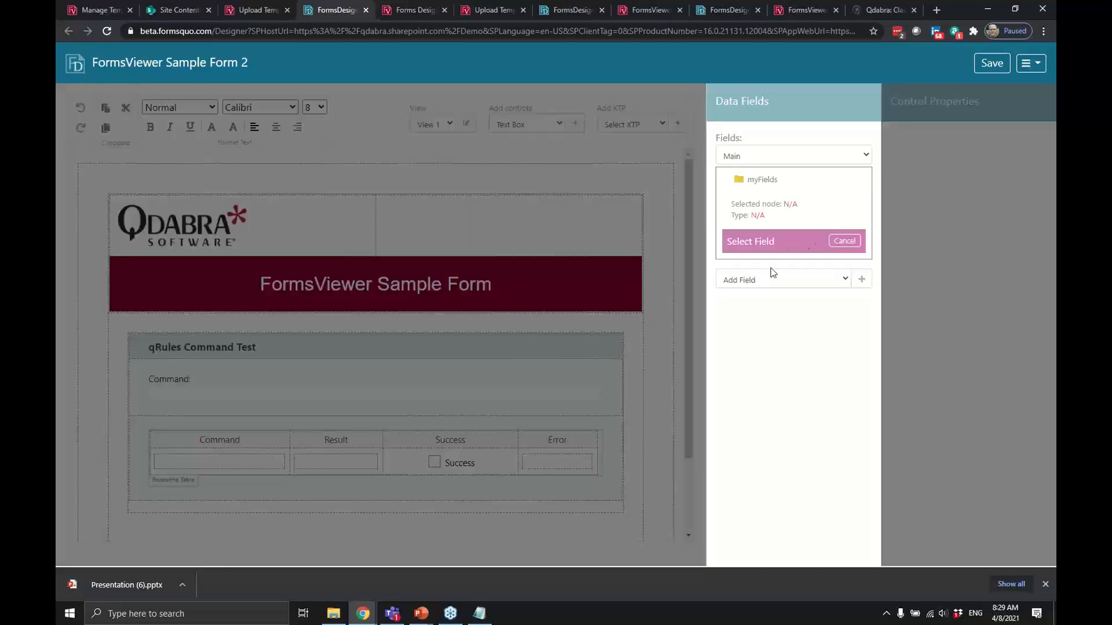
pyautogui.click(763, 179)
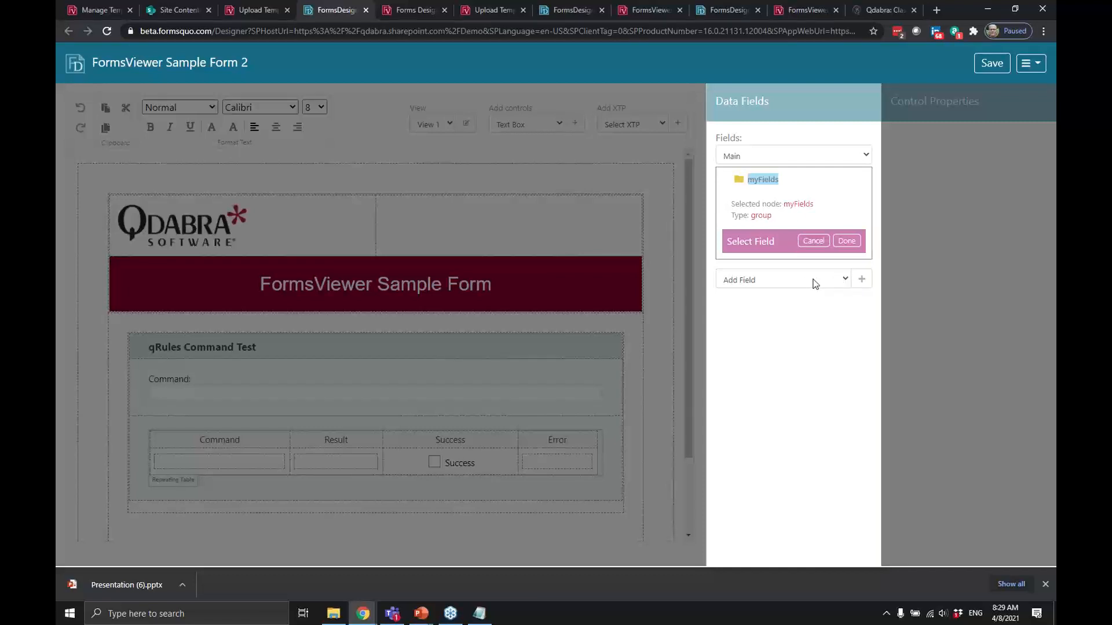
pyautogui.click(860, 281)
pyautogui.click(838, 321)
pyautogui.write('Demo')
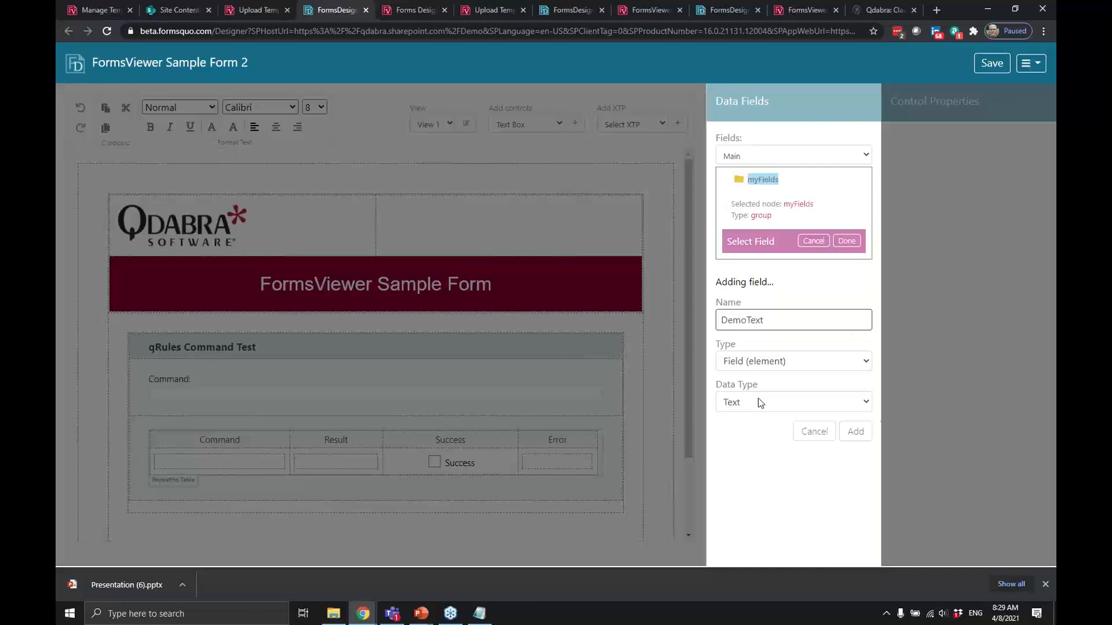
pyautogui.click(845, 440)
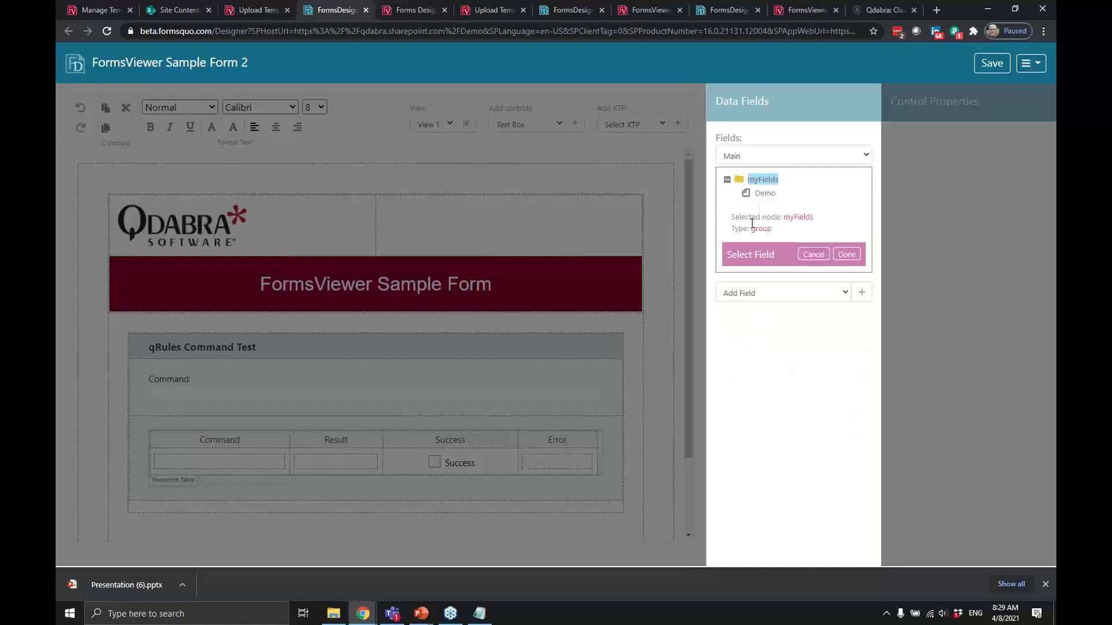
pyautogui.click(766, 195)
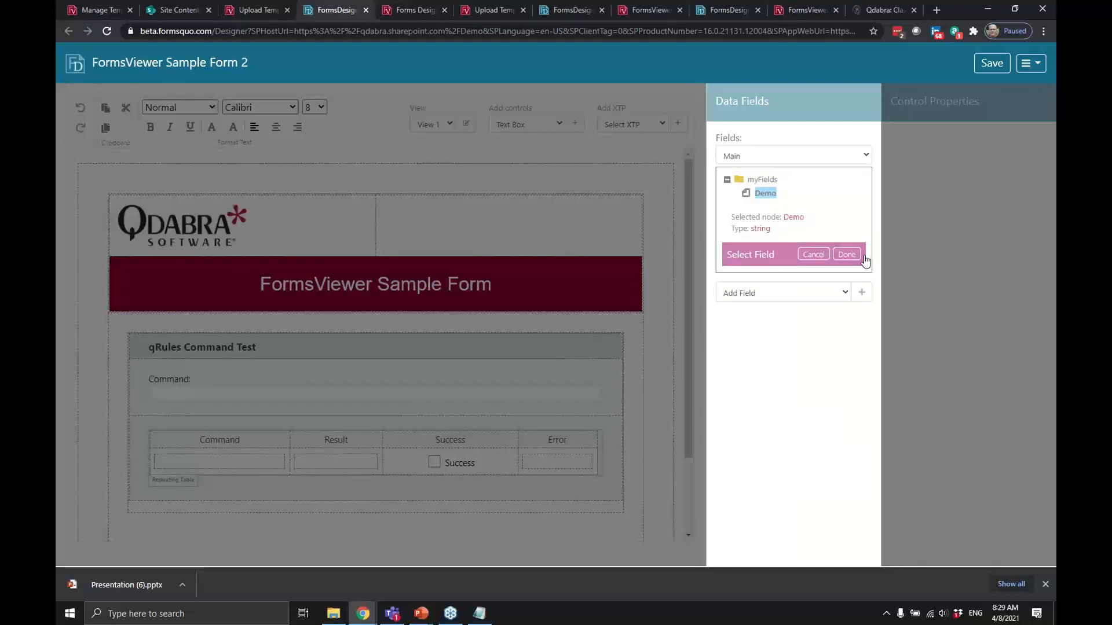
pyautogui.click(855, 255)
pyautogui.click(430, 219)
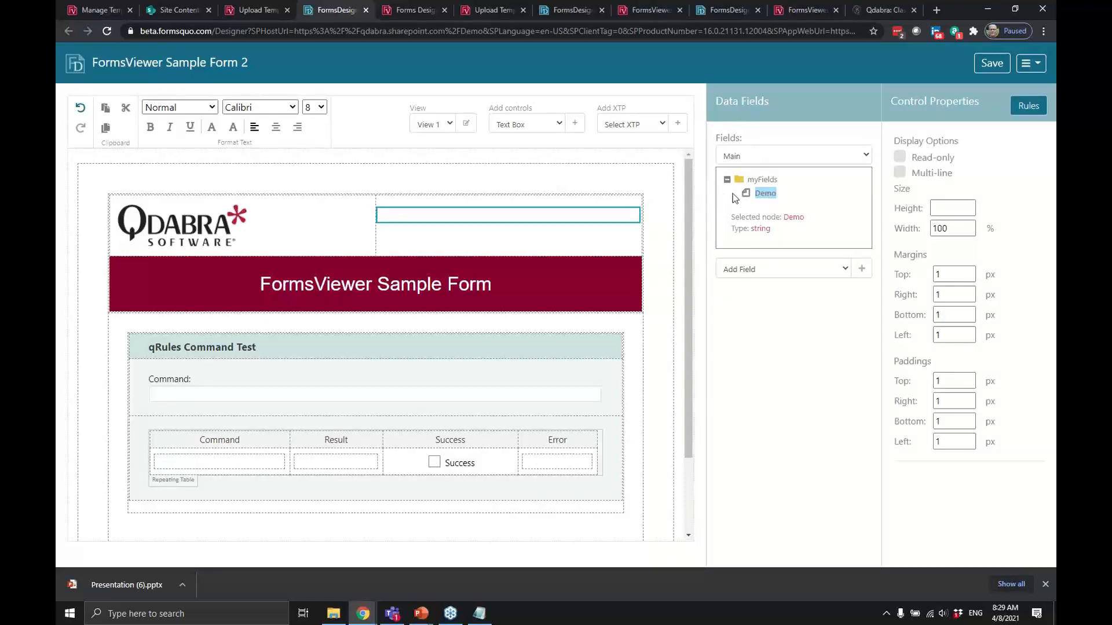
# Format the Demo label as 12-point bold text, centre-aligned in its header cell.
pyautogui.click(450, 198)
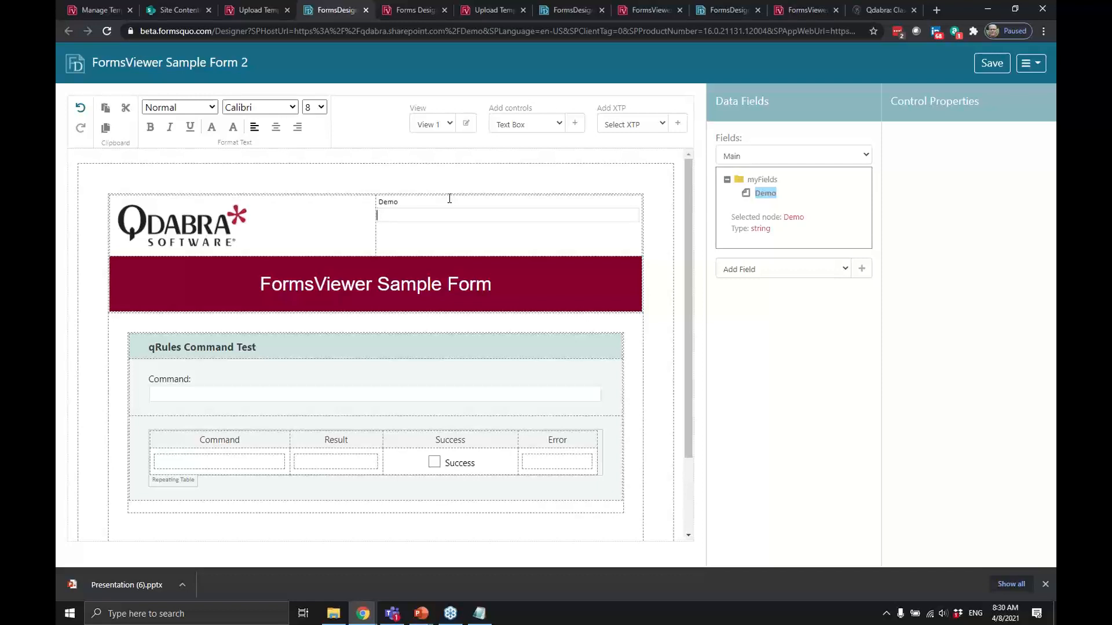
pyautogui.hotkey('shift', 'Home')
pyautogui.click(320, 107)
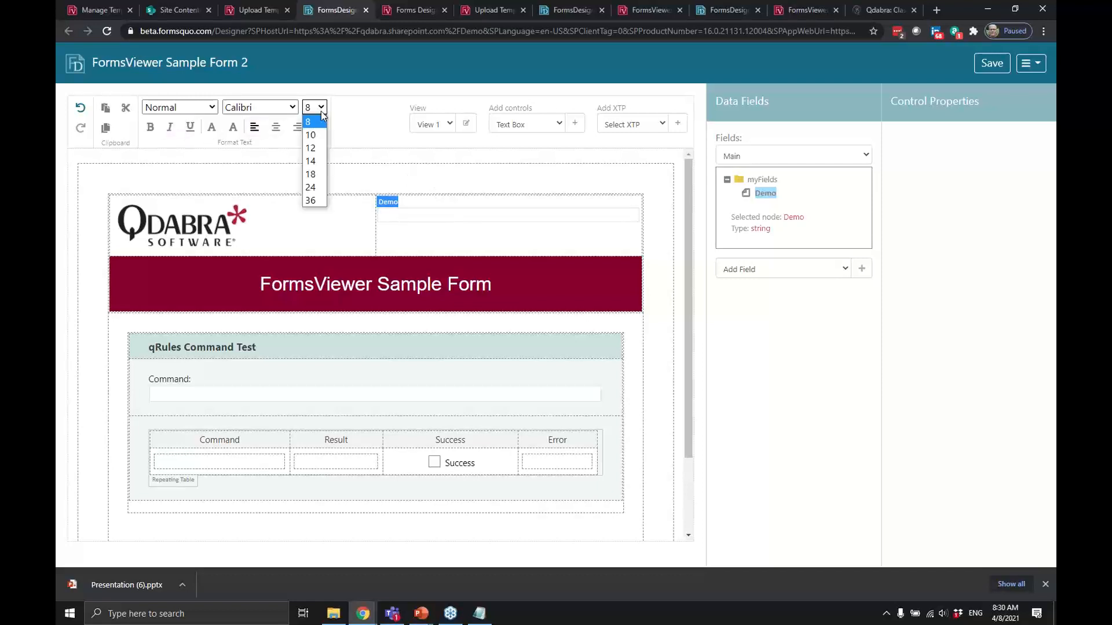
pyautogui.click(312, 149)
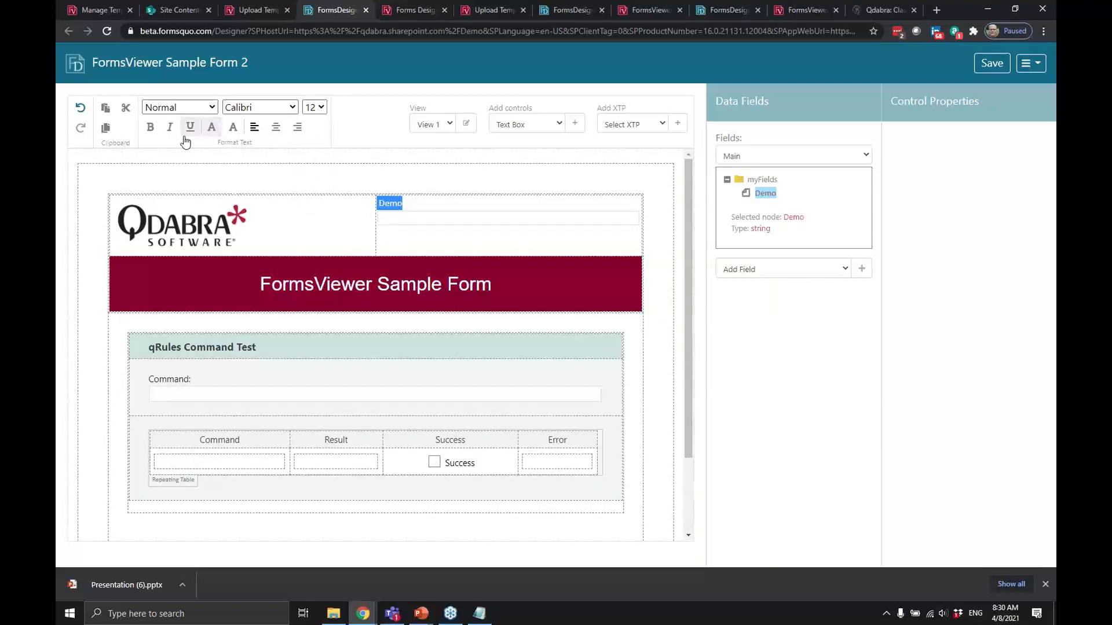
pyautogui.click(150, 127)
pyautogui.click(276, 127)
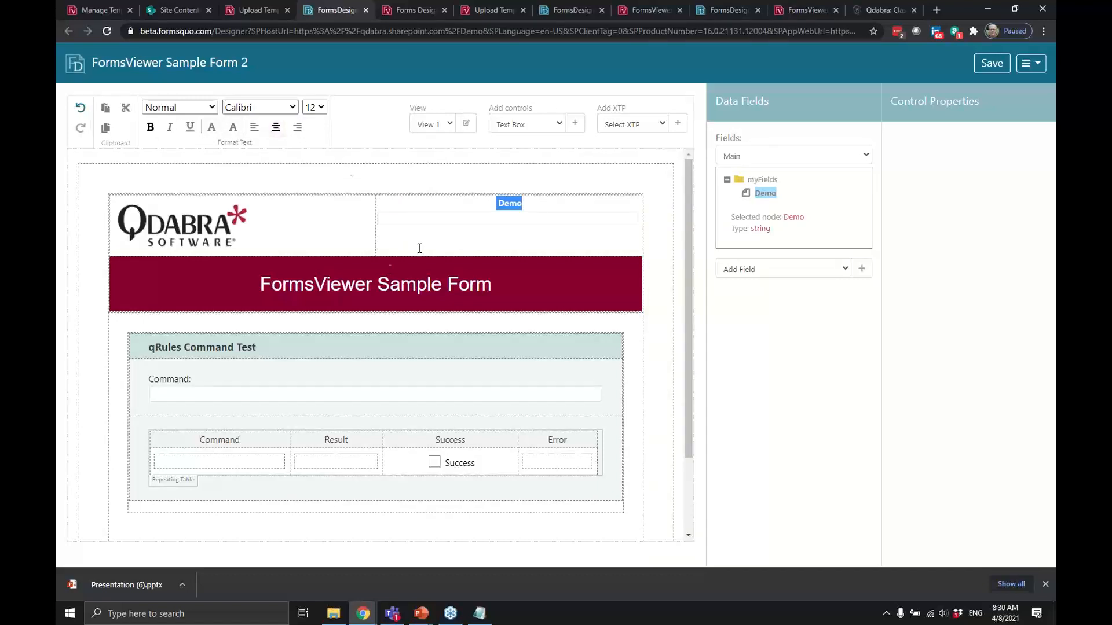
pyautogui.click(556, 223)
# Add a new rule to the Demo text box and rename it Generate.
pyautogui.click(1028, 106)
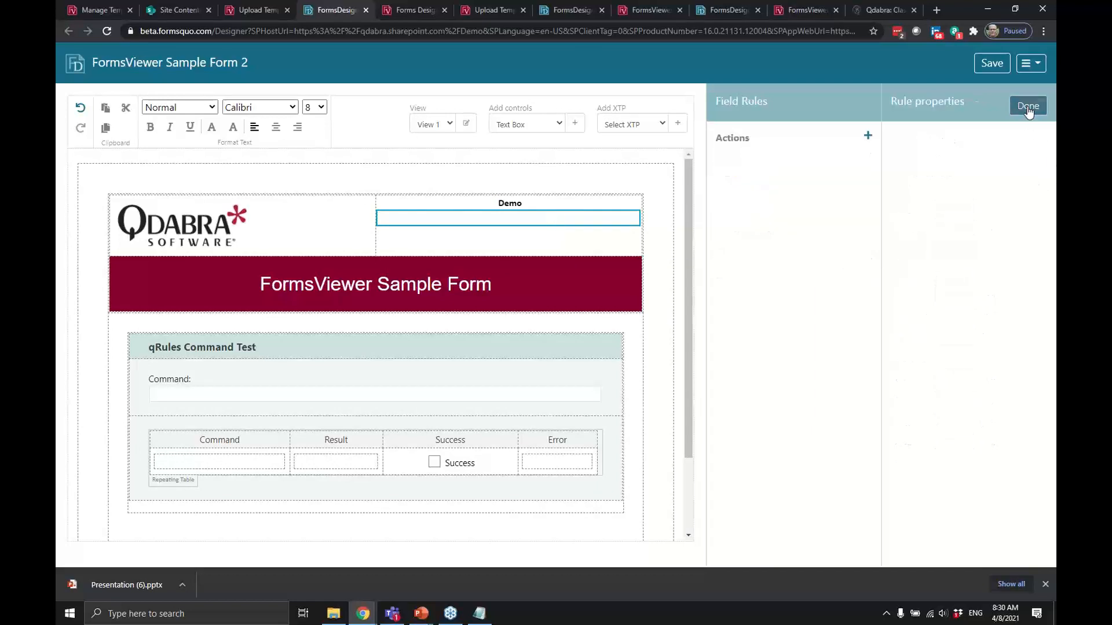
pyautogui.click(867, 136)
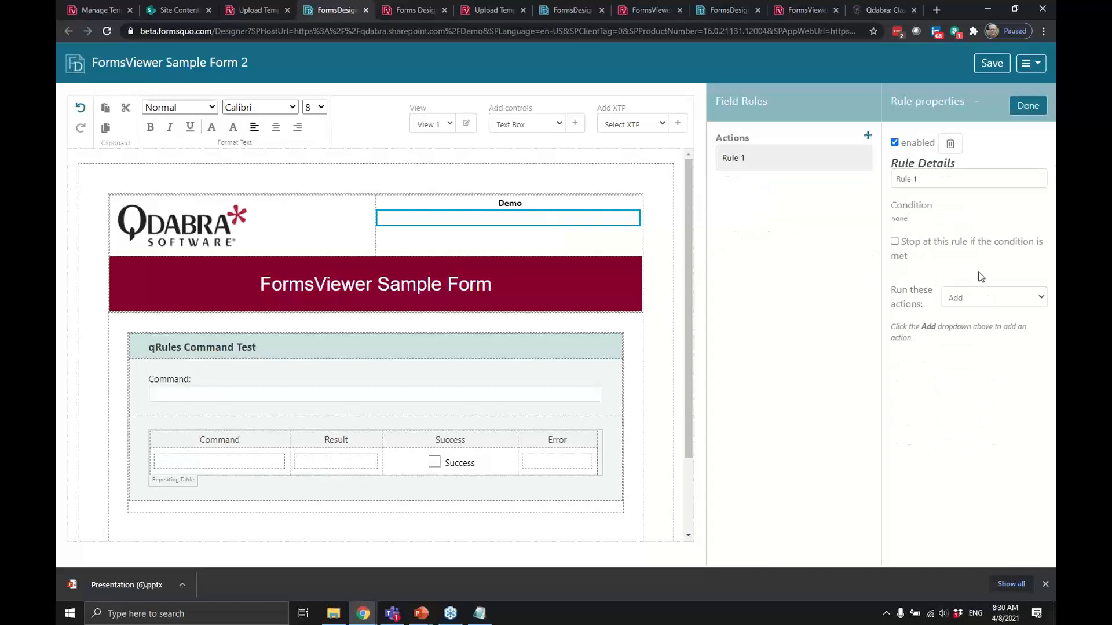
pyautogui.tripleClick(951, 182)
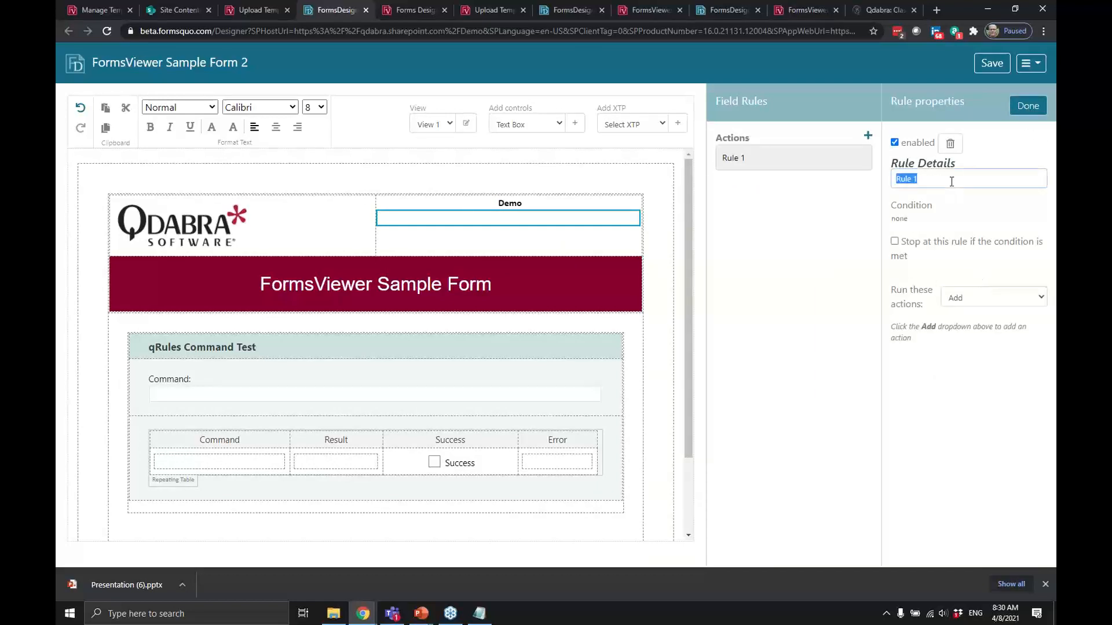
pyautogui.write('Generate')
# In Command Builder, choose GenerateGuid with format D and copy 'GenerateGuid /format=D' to the clipboard.
pyautogui.click(413, 10)
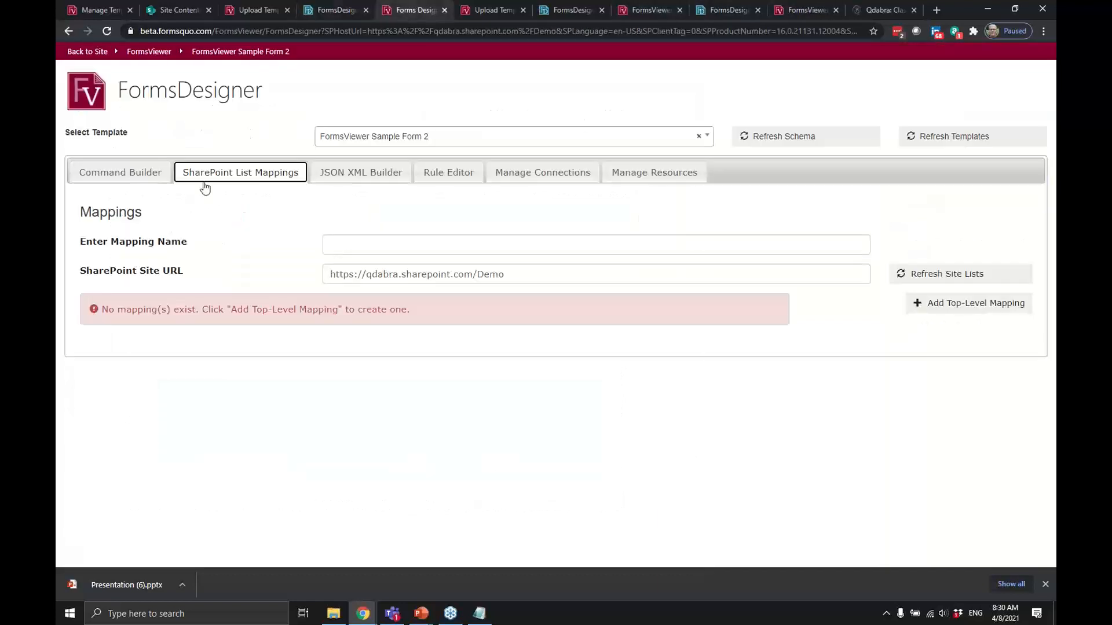
pyautogui.click(105, 181)
pyautogui.click(424, 204)
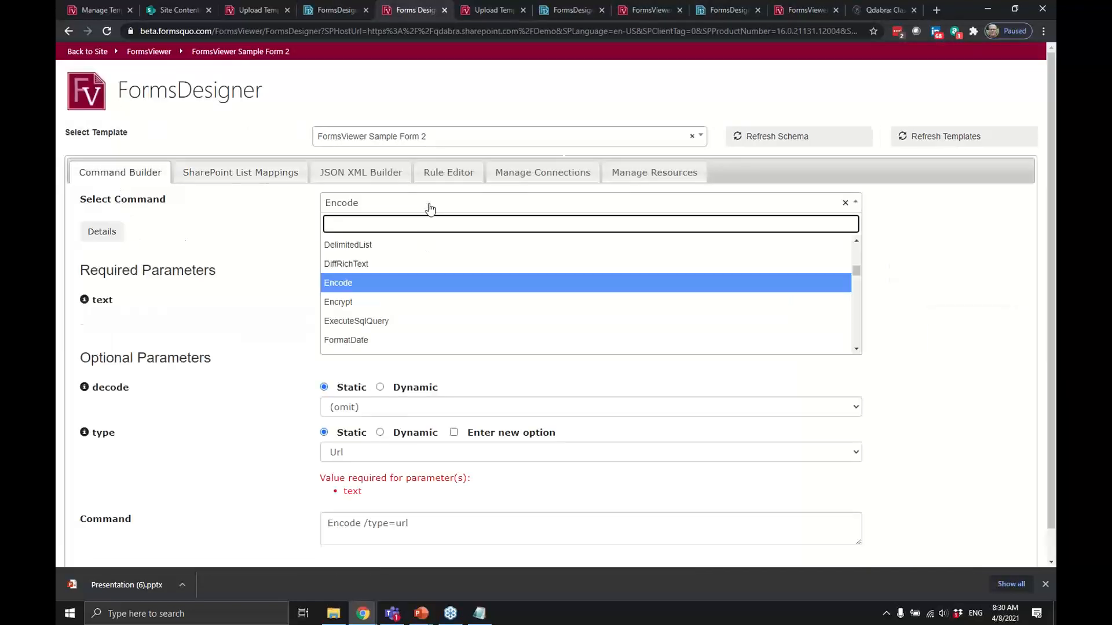
pyautogui.write('gener')
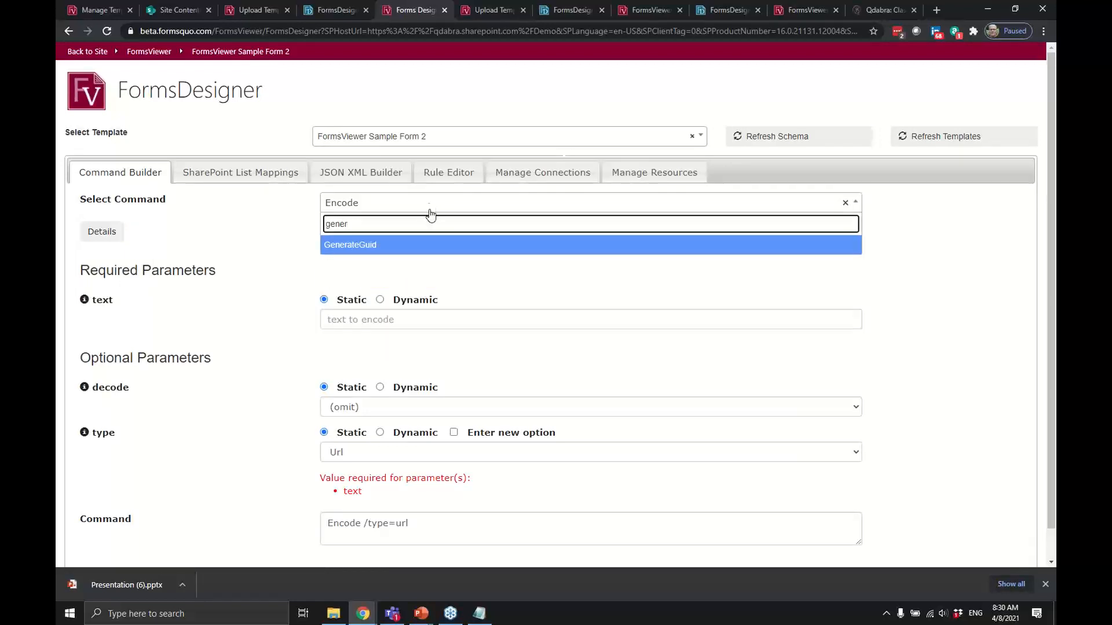
pyautogui.click(412, 243)
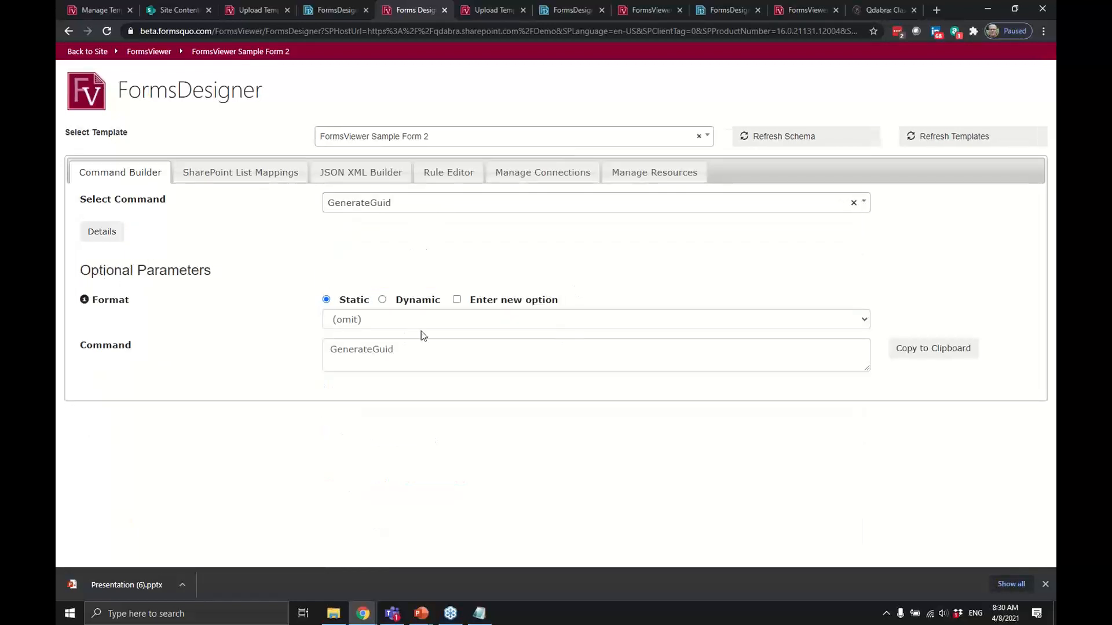
pyautogui.click(435, 322)
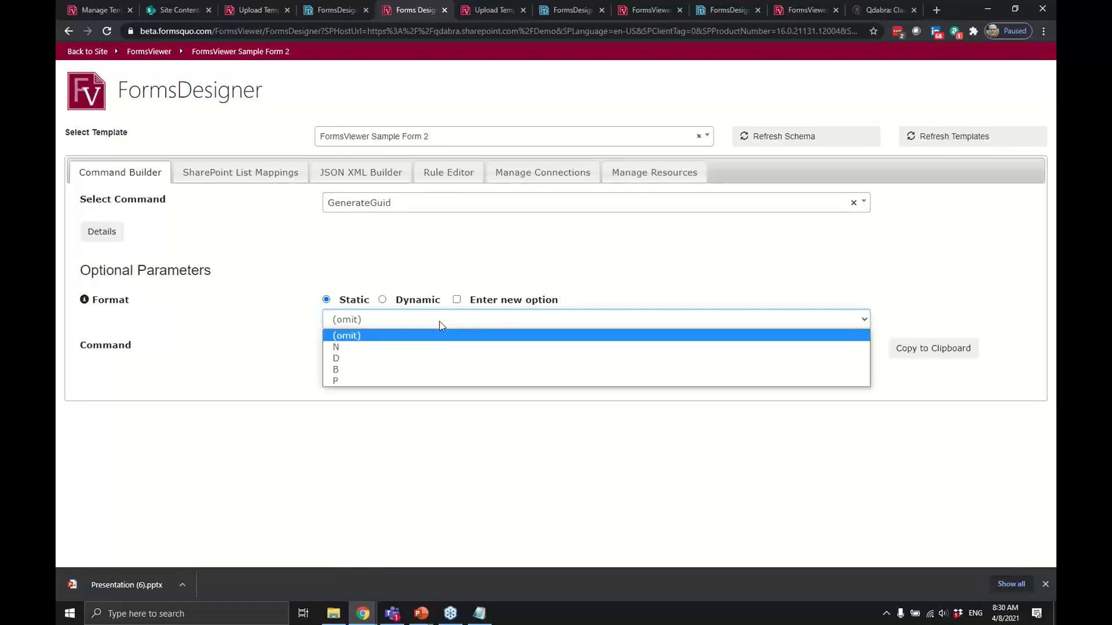
pyautogui.click(426, 358)
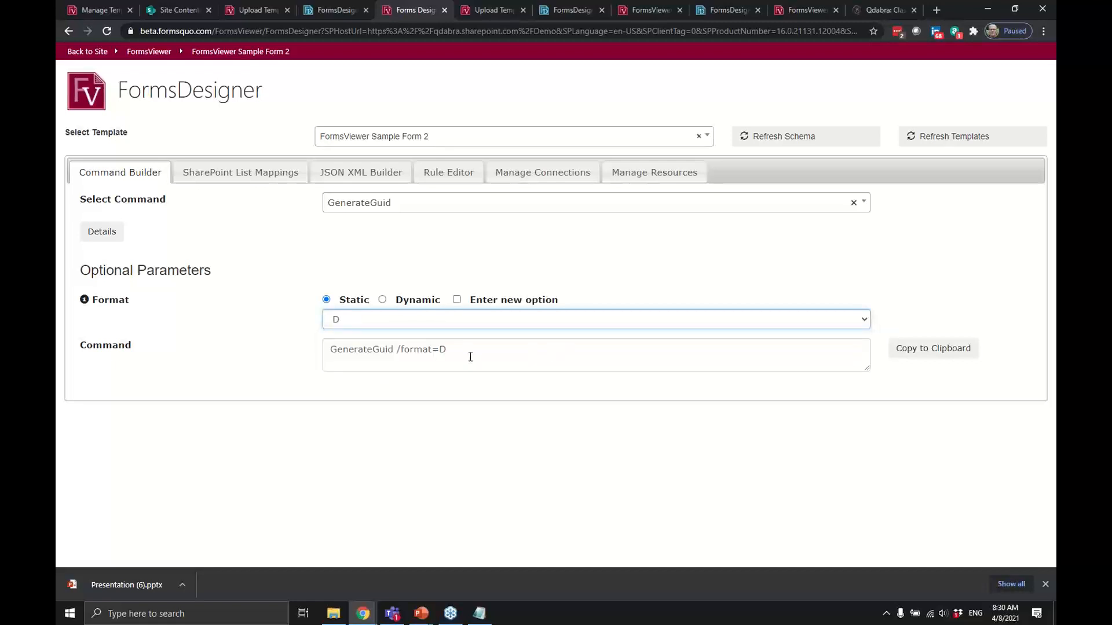
pyautogui.moveTo(462, 348); pyautogui.dragTo(285, 349)
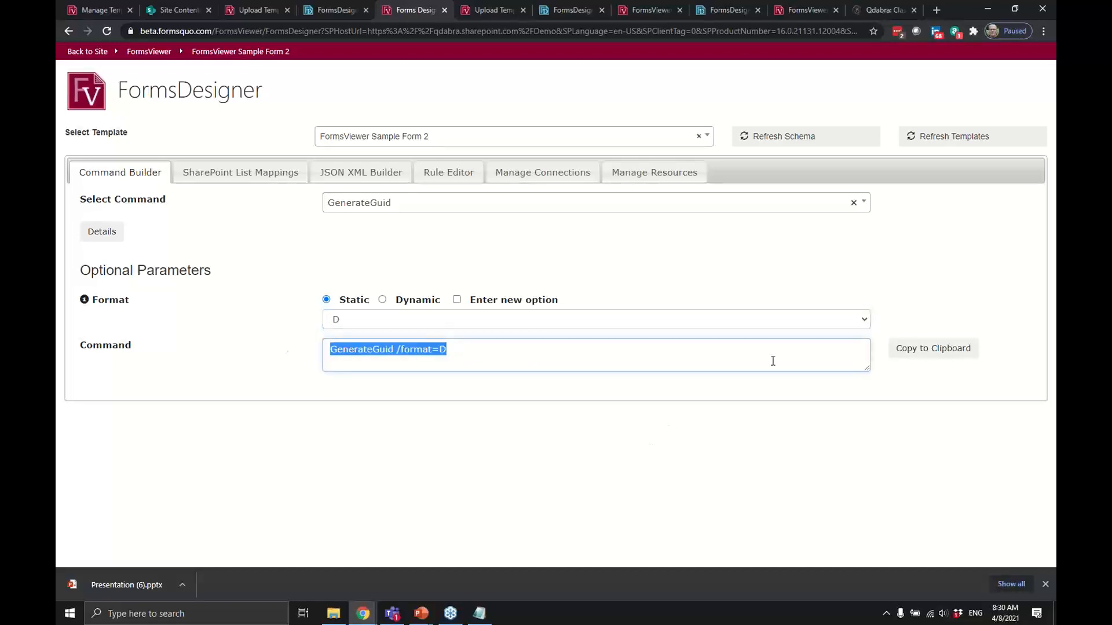
pyautogui.click(922, 346)
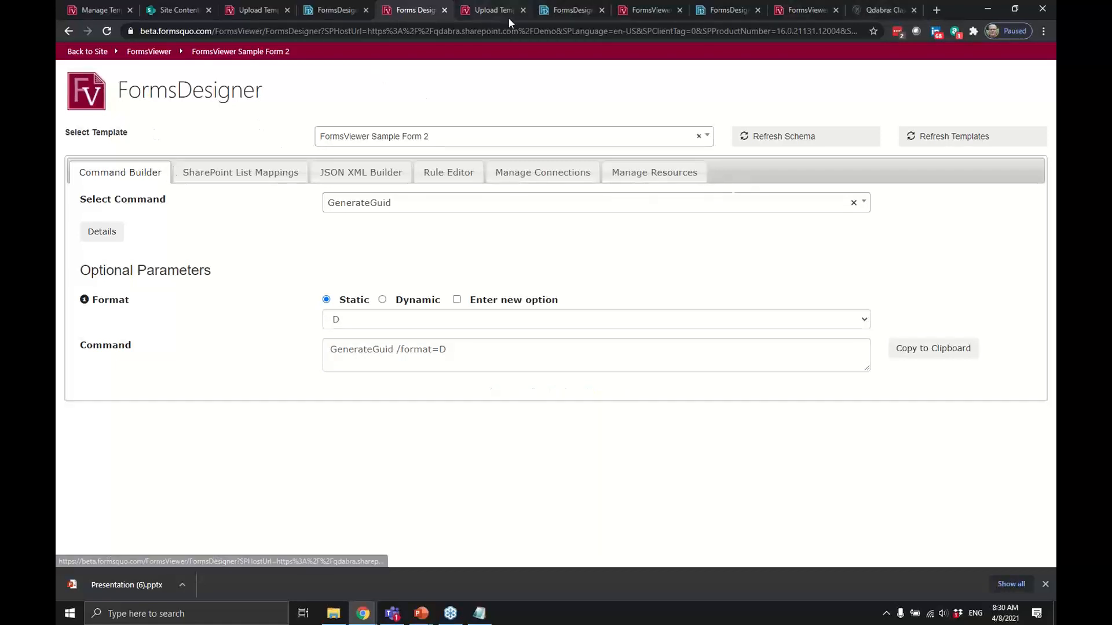
# Back in the Sample Form 2 designer, name the rule Generate Guid and add a Set a field value action.
pyautogui.click(553, 12)
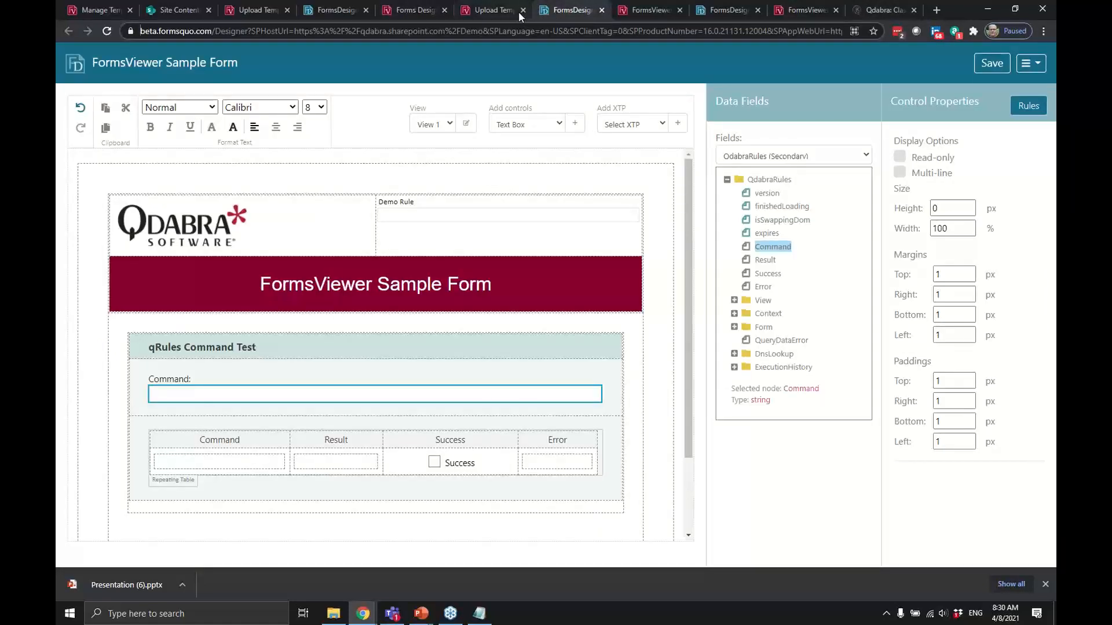
pyautogui.click(323, 12)
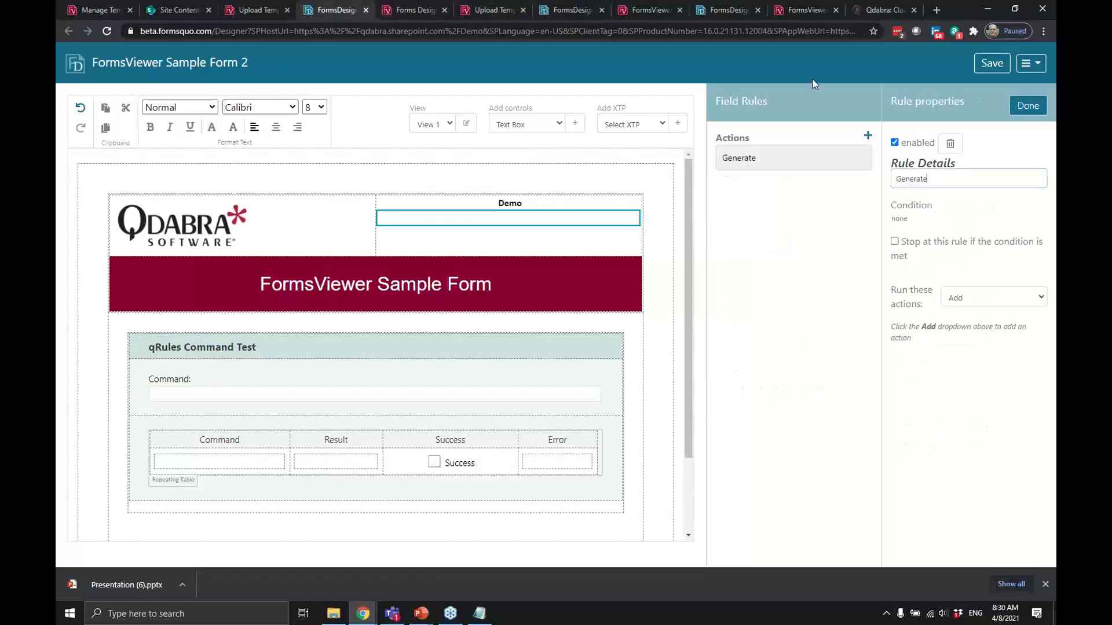
pyautogui.write('Guid')
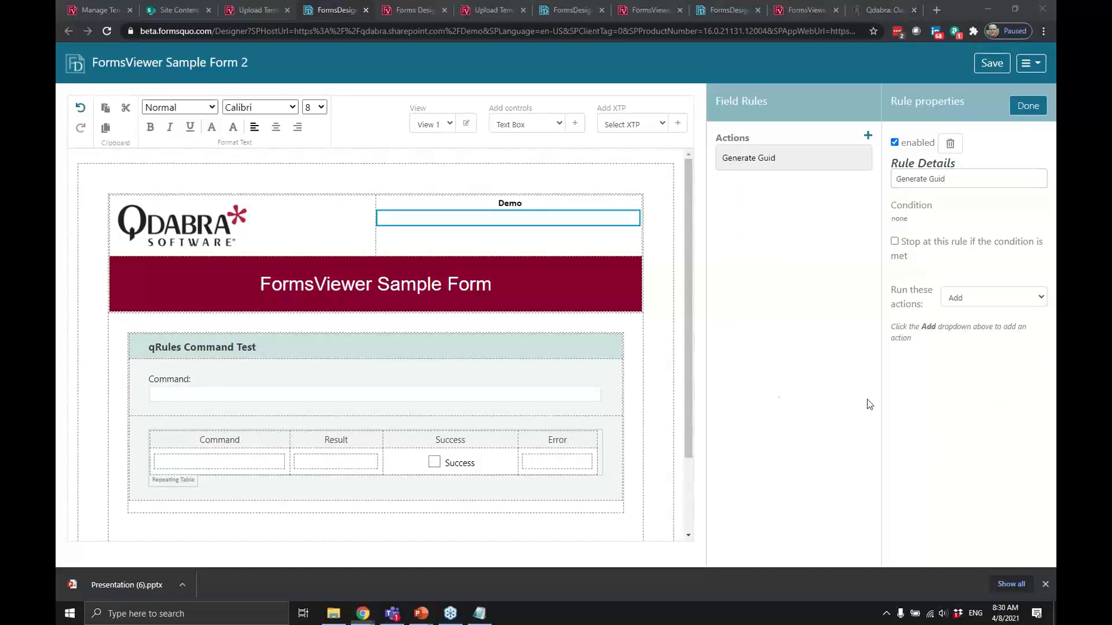
pyautogui.click(996, 299)
pyautogui.click(999, 322)
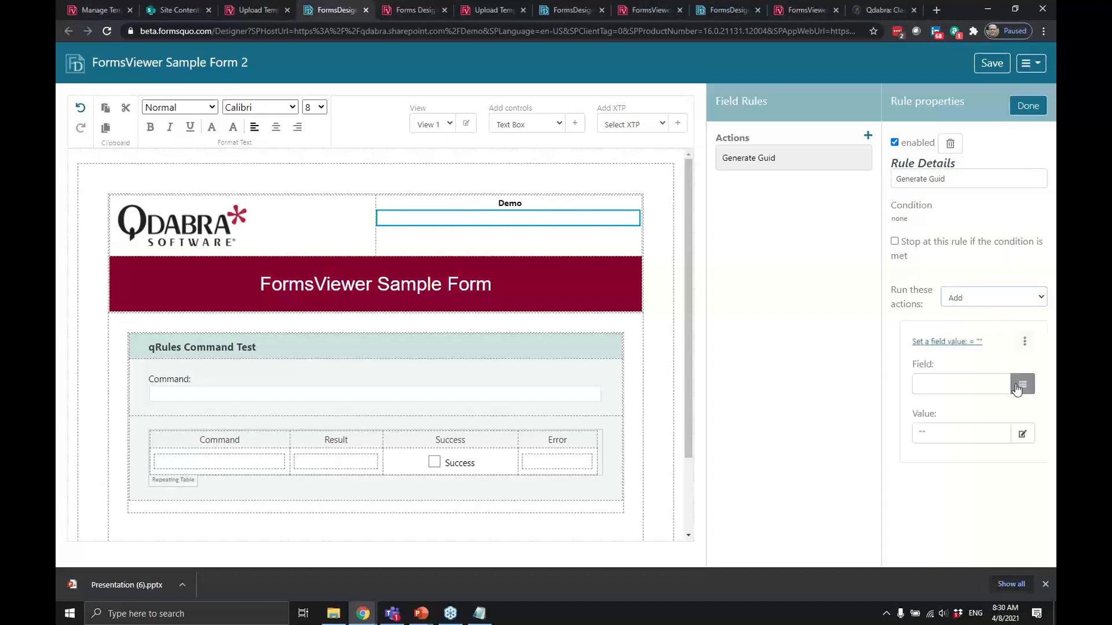
# Make the action set the QdabraRules Command field to 'GenerateGuid /format=D'.
pyautogui.click(1017, 387)
pyautogui.click(468, 139)
pyautogui.click(464, 163)
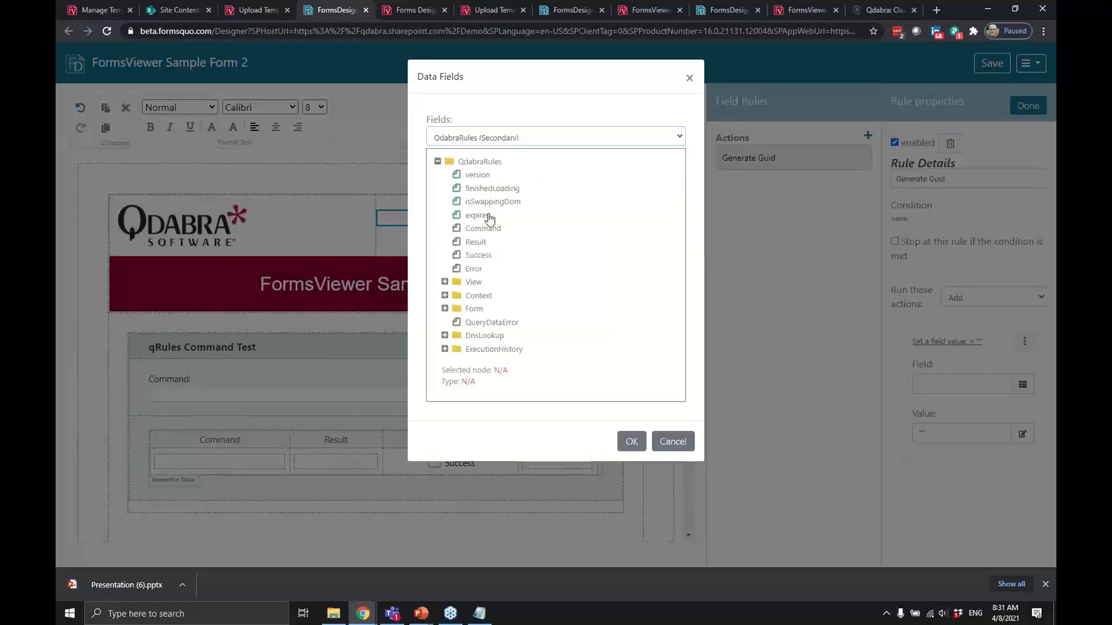
pyautogui.click(485, 229)
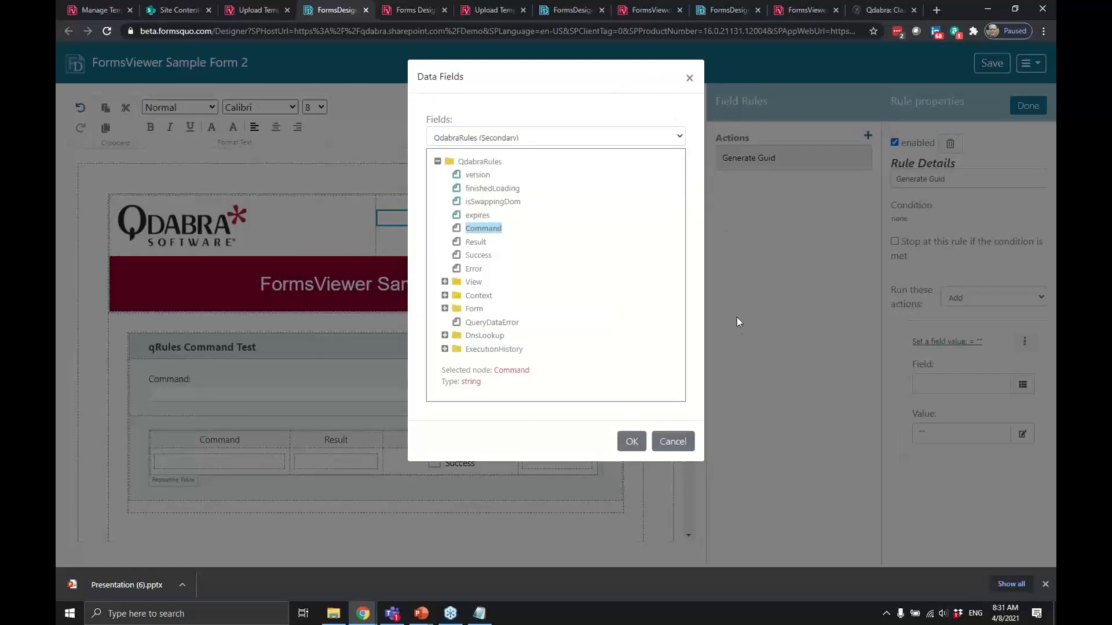
pyautogui.click(633, 444)
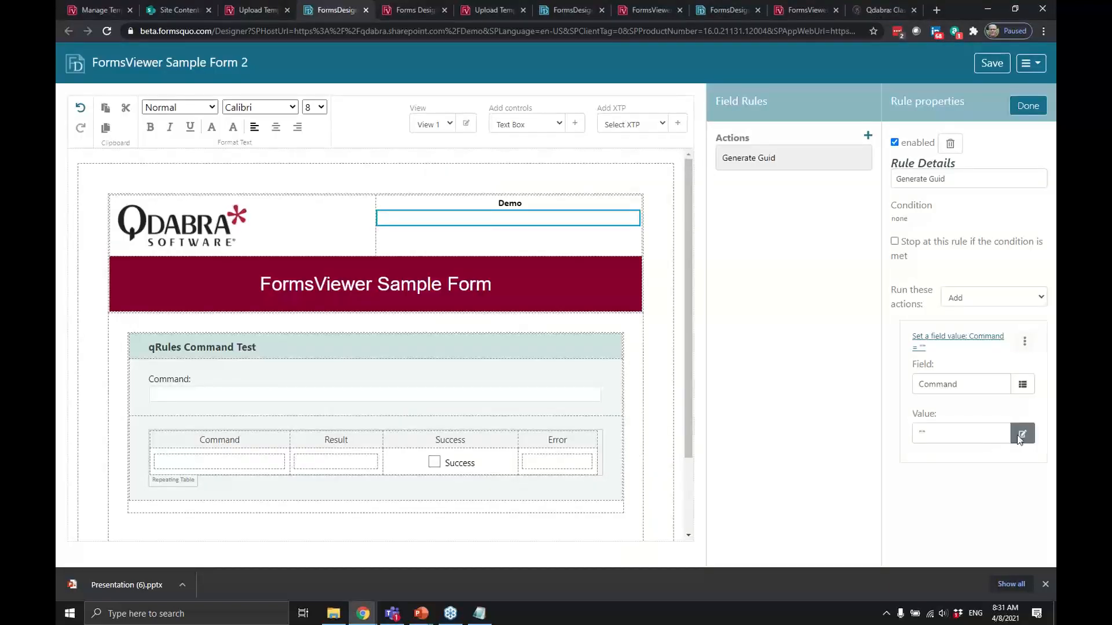
pyautogui.click(1022, 434)
pyautogui.click(383, 116)
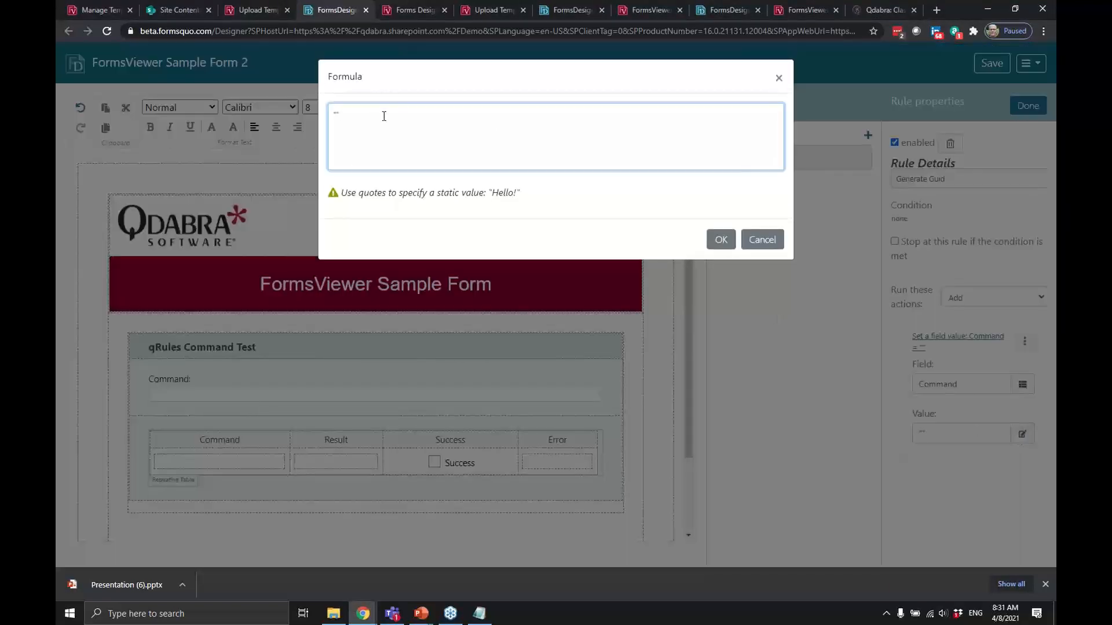
pyautogui.write('"GenerateGuid /format=D"')
pyautogui.click(727, 245)
# Save the form template and open it in FormsViewer for testing.
pyautogui.click(993, 65)
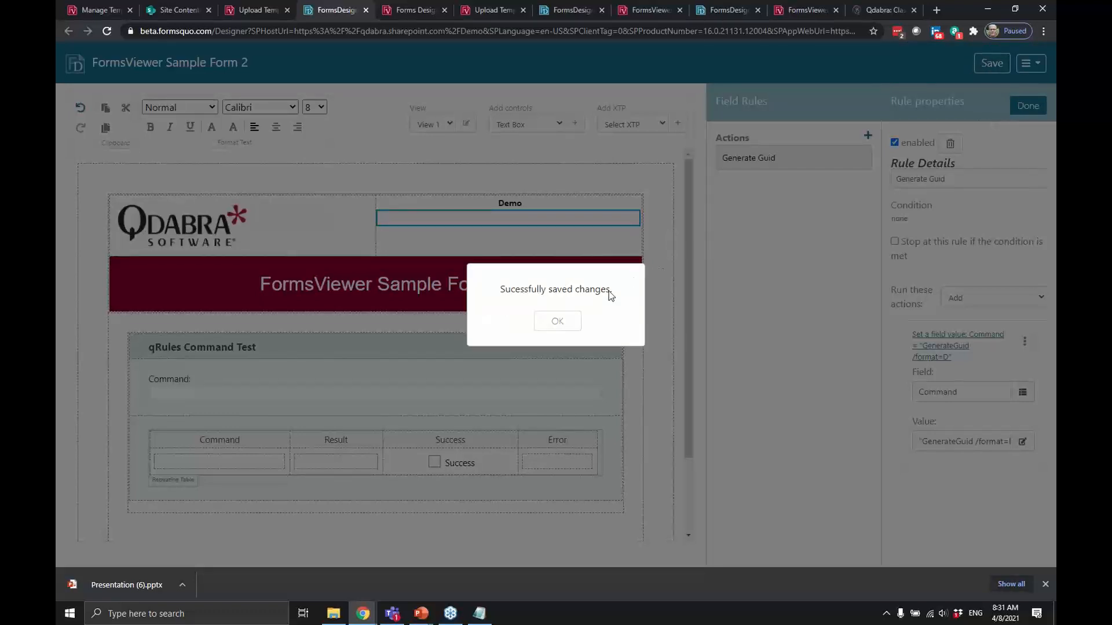
pyautogui.click(562, 315)
pyautogui.click(1030, 64)
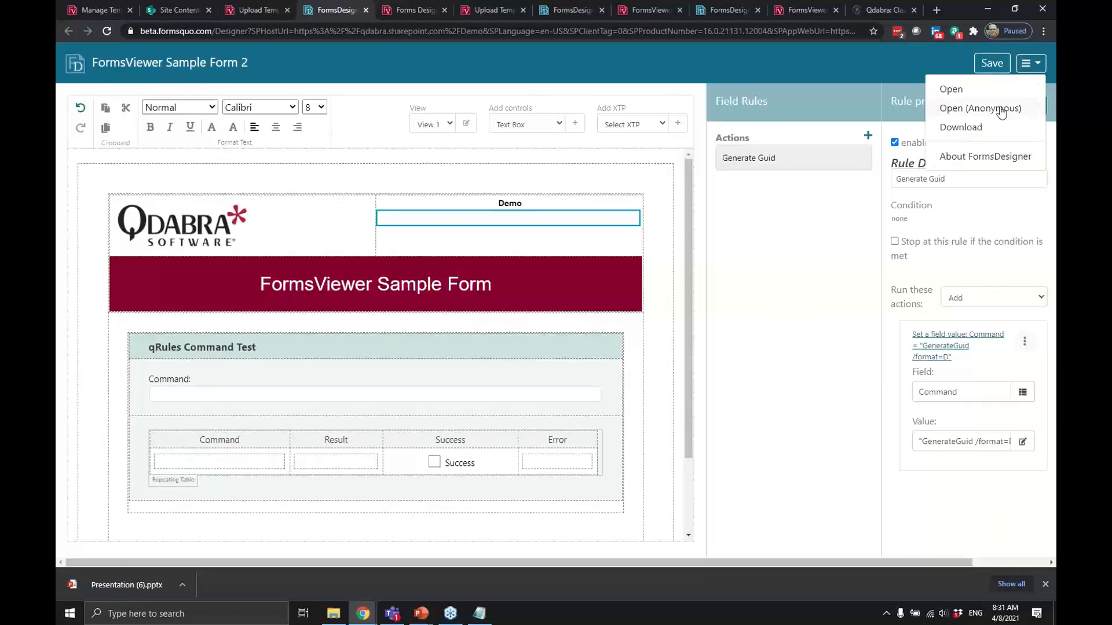
pyautogui.click(955, 91)
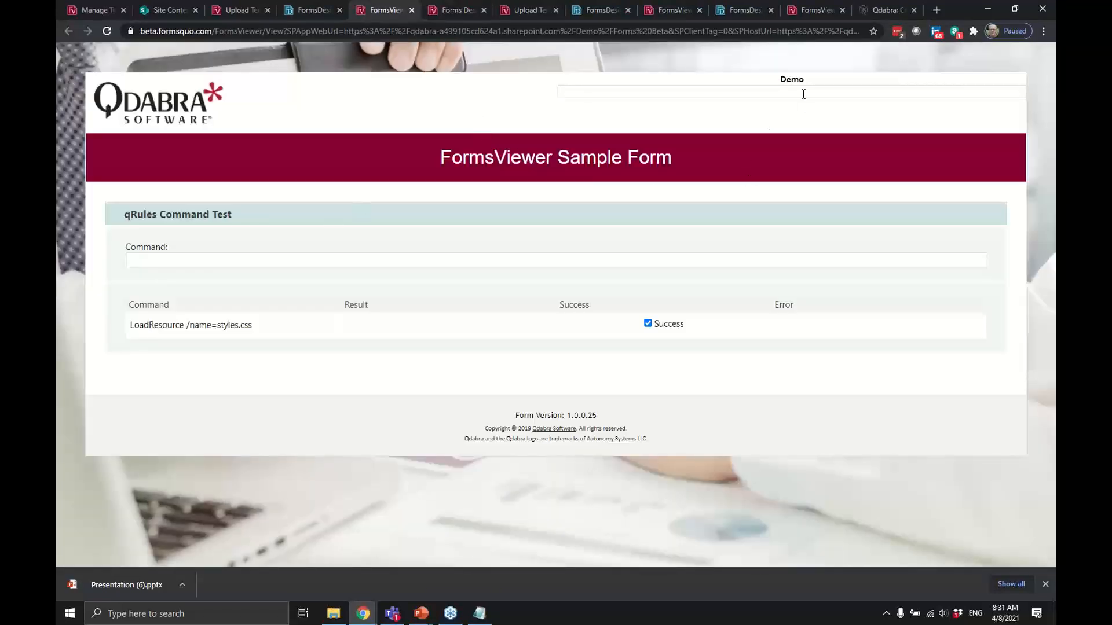
# Enter 'hello' in the Demo box so the Generate Guid rule runs.
pyautogui.click(803, 92)
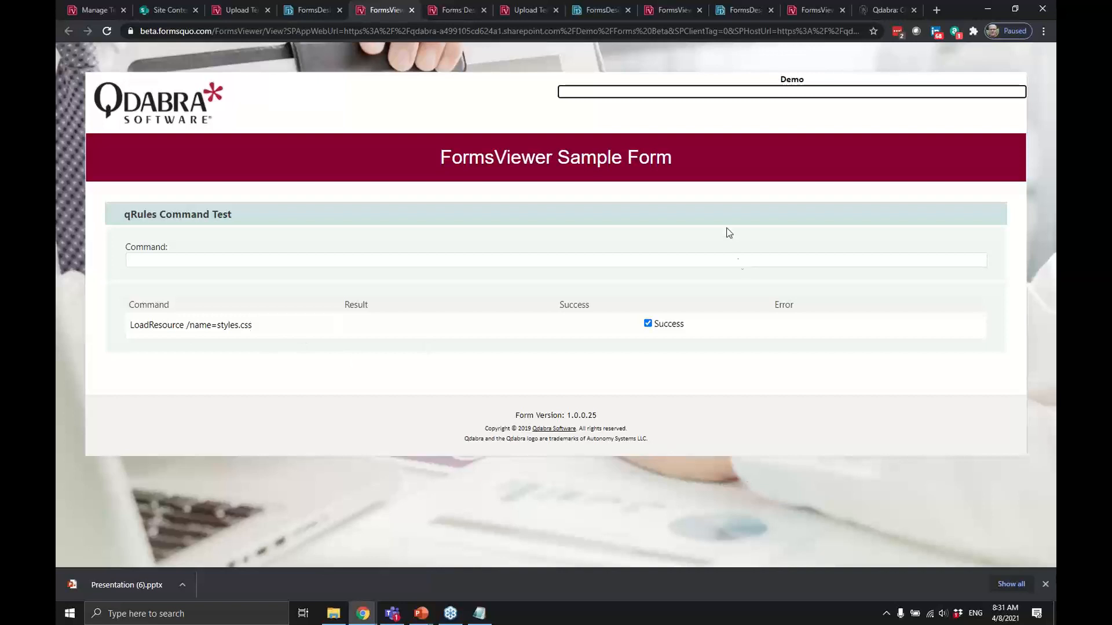
pyautogui.write('hello')
pyautogui.press('Tab')
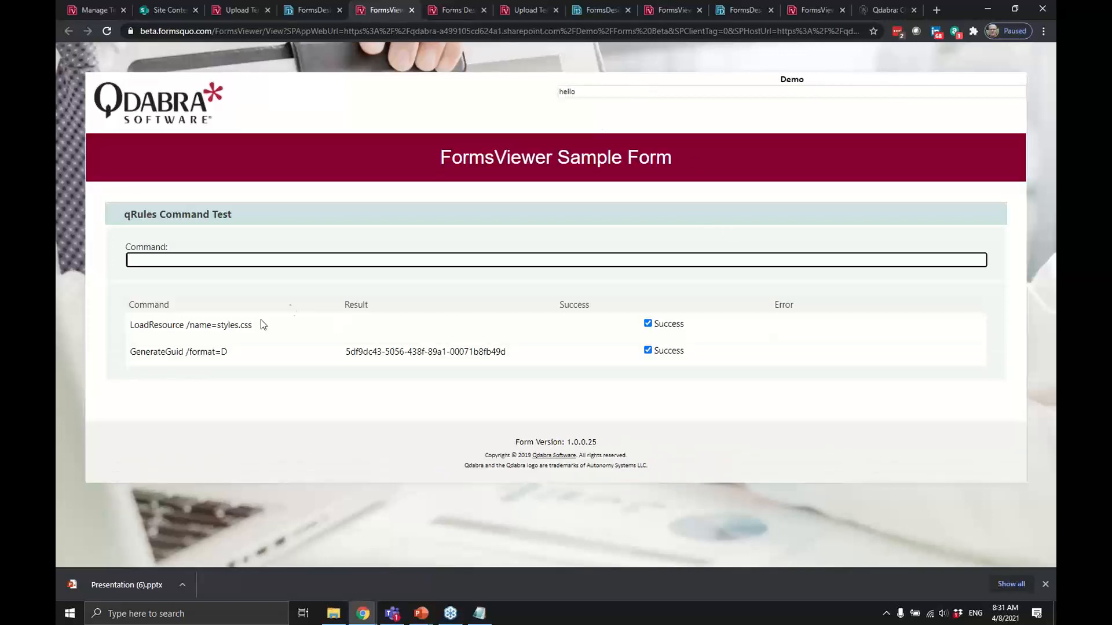
# Check the generated GUID in the command results, then close the test form.
pyautogui.moveTo(245, 353); pyautogui.dragTo(116, 355)
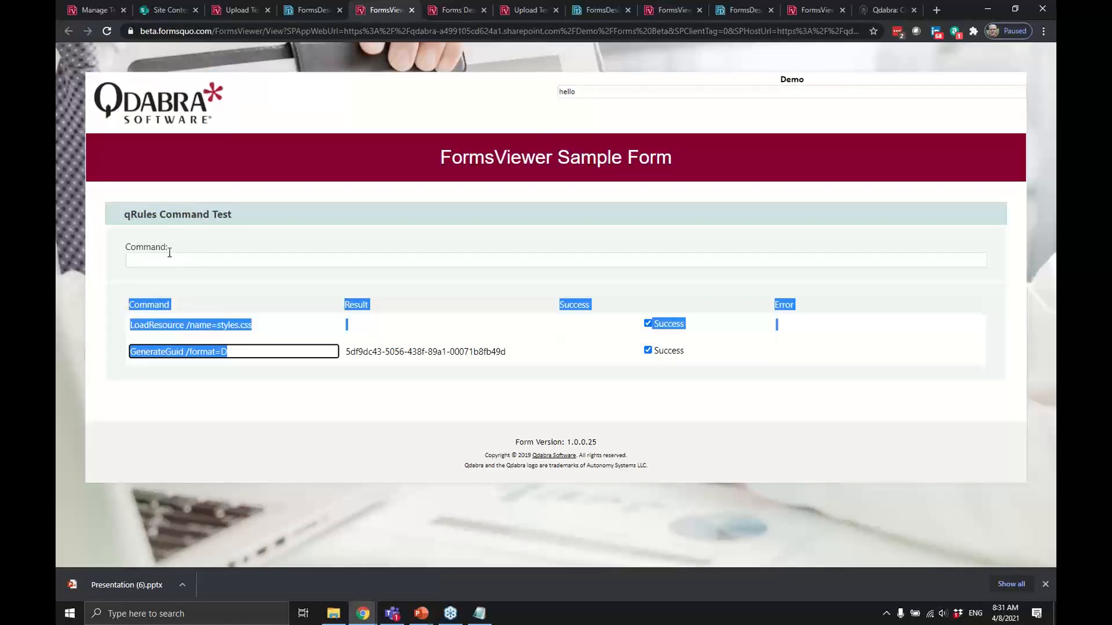
pyautogui.click(343, 369)
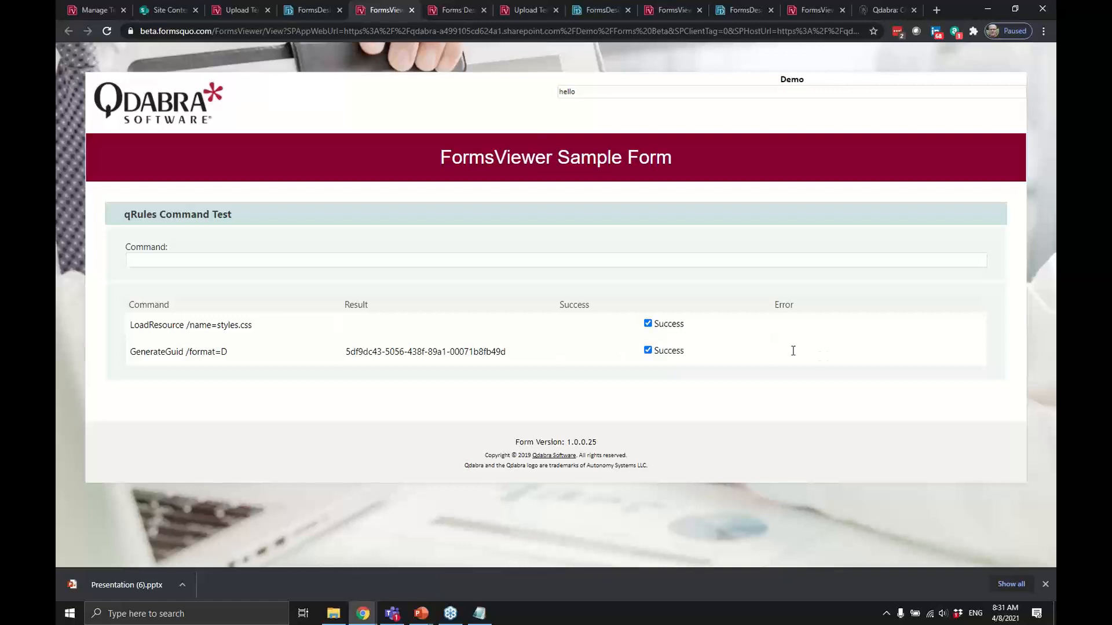
pyautogui.moveTo(529, 351); pyautogui.dragTo(290, 363)
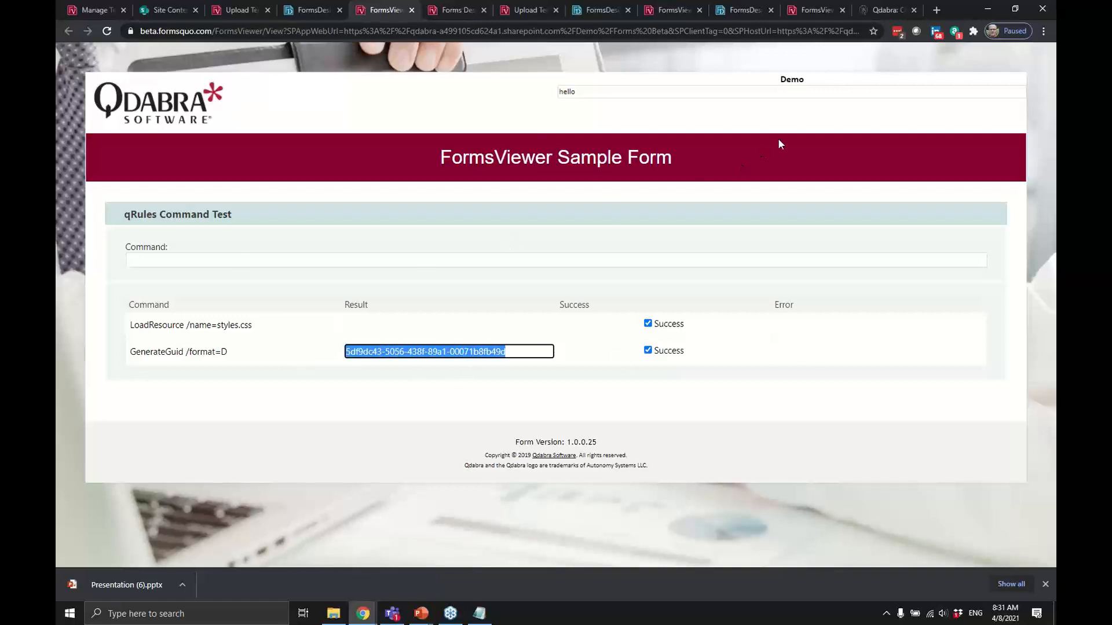
pyautogui.hotkey('ctrl', 'w')
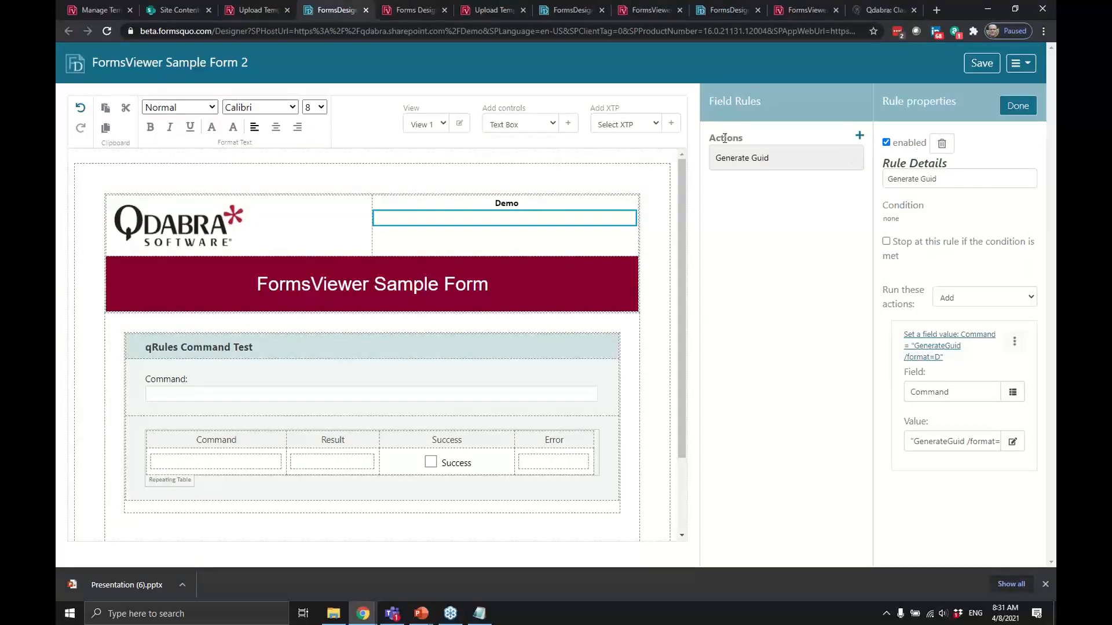